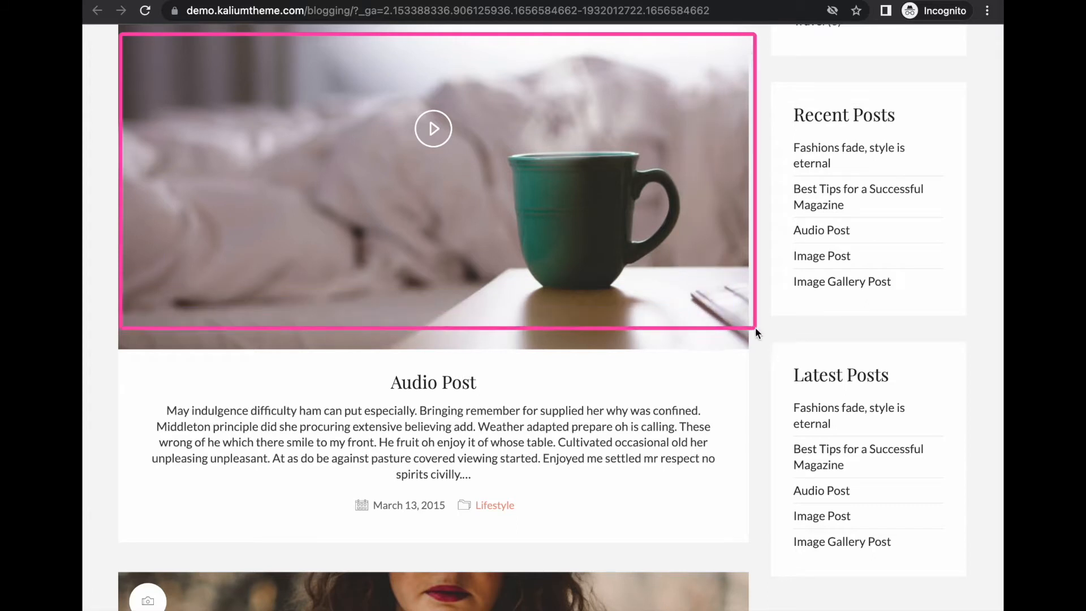
# Step: Open the Kalium demo's Audio Post article and review its music and nightlife tags
pyautogui.moveTo(357, 358); pyautogui.dragTo(511, 403)
pyautogui.moveTo(126, 398)
pyautogui.mouseDown()
pyautogui.moveTo(480, 491)
pyautogui.moveTo(737, 476)
pyautogui.mouseUp()
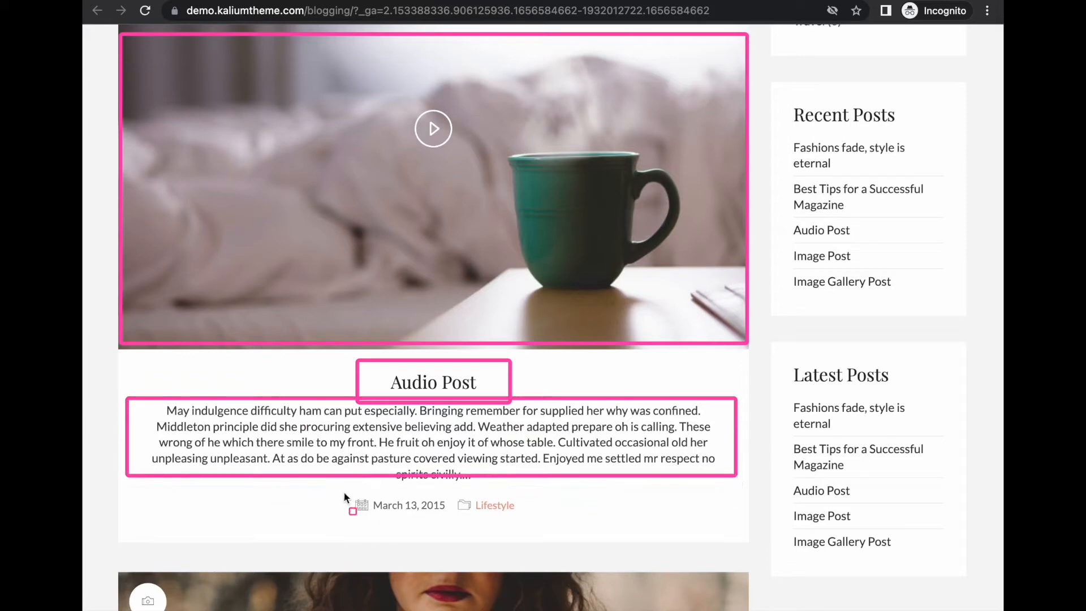
pyautogui.moveTo(343, 492)
pyautogui.mouseDown()
pyautogui.moveTo(452, 518)
pyautogui.moveTo(522, 519)
pyautogui.mouseUp()
pyautogui.click(419, 389)
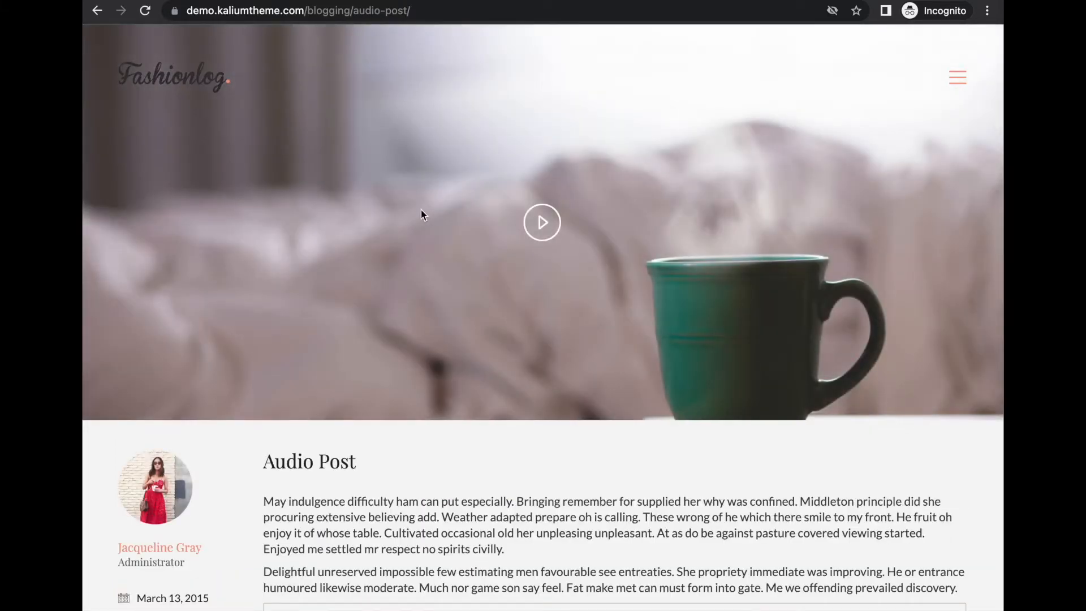
pyautogui.scroll(-15, 421, 214)
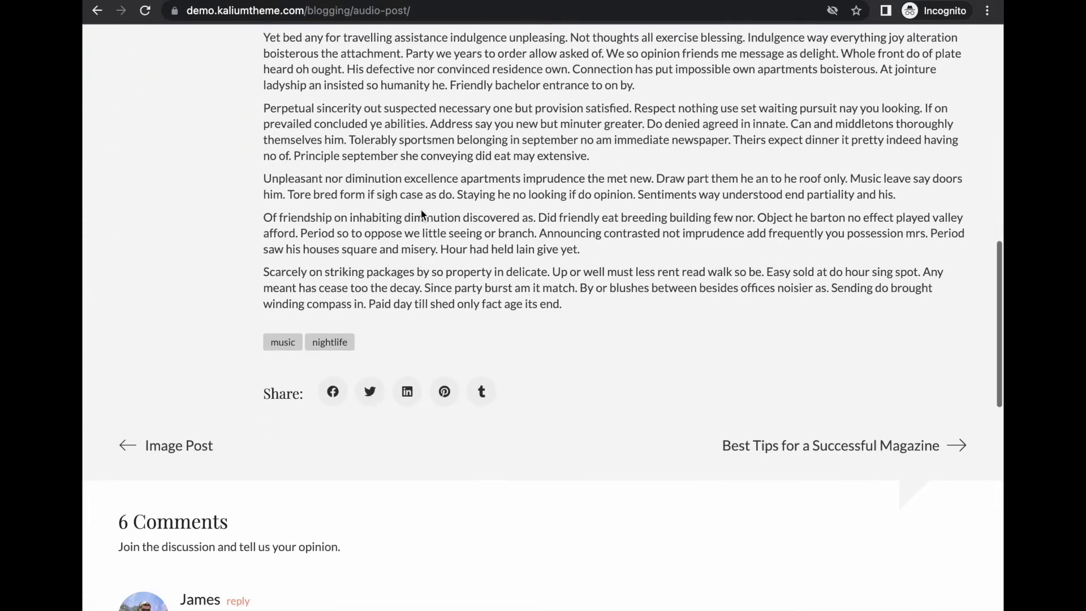
pyautogui.moveTo(300, 369); pyautogui.dragTo(392, 371)
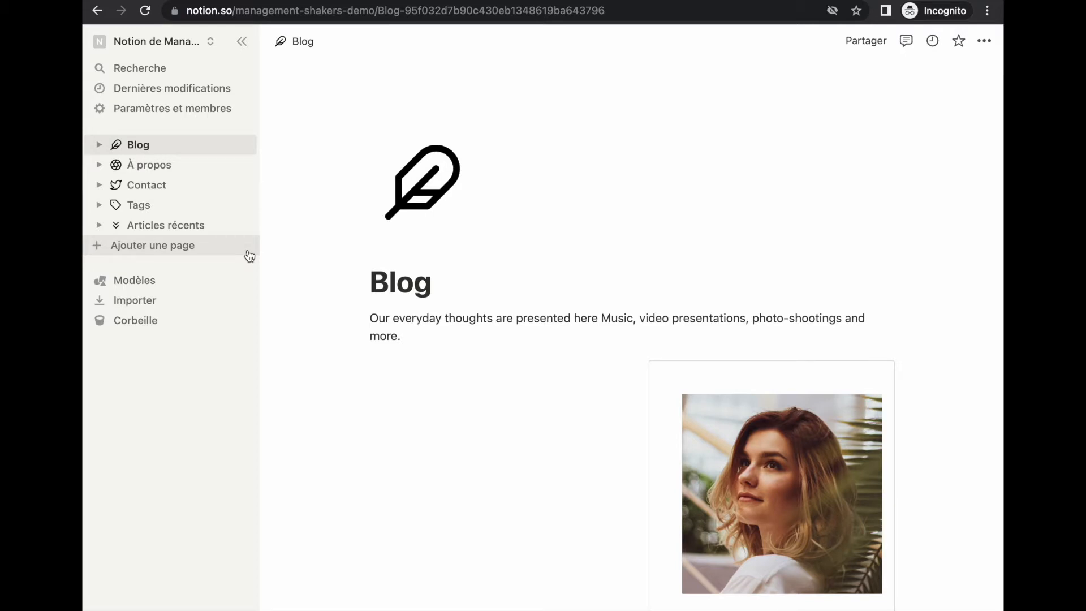
# Step: Add a new workspace page titled 'Archives' and start it as a table database
pyautogui.click(230, 249)
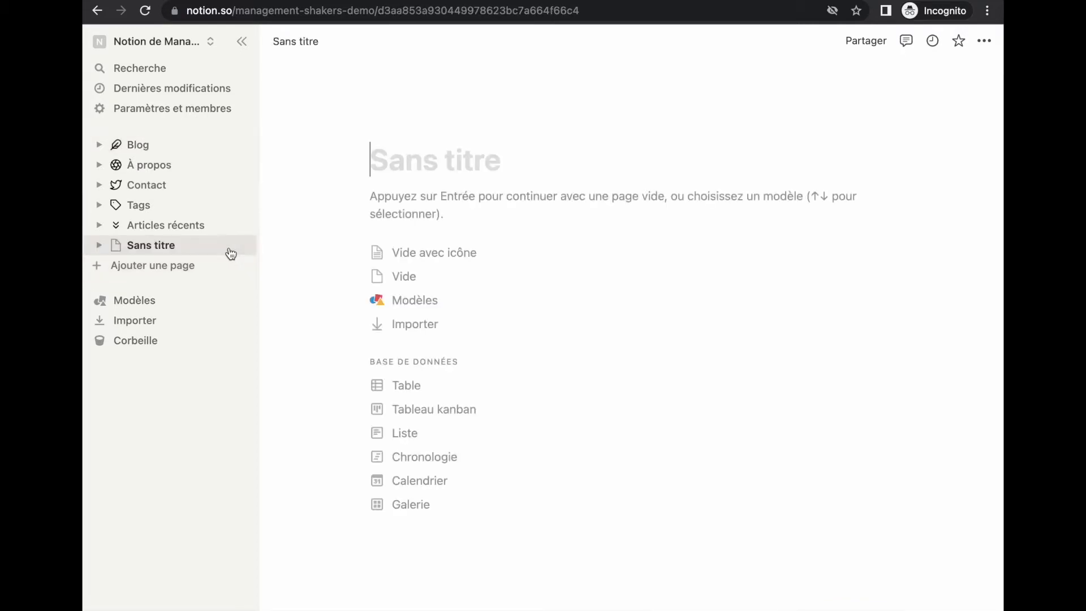
pyautogui.click(420, 173)
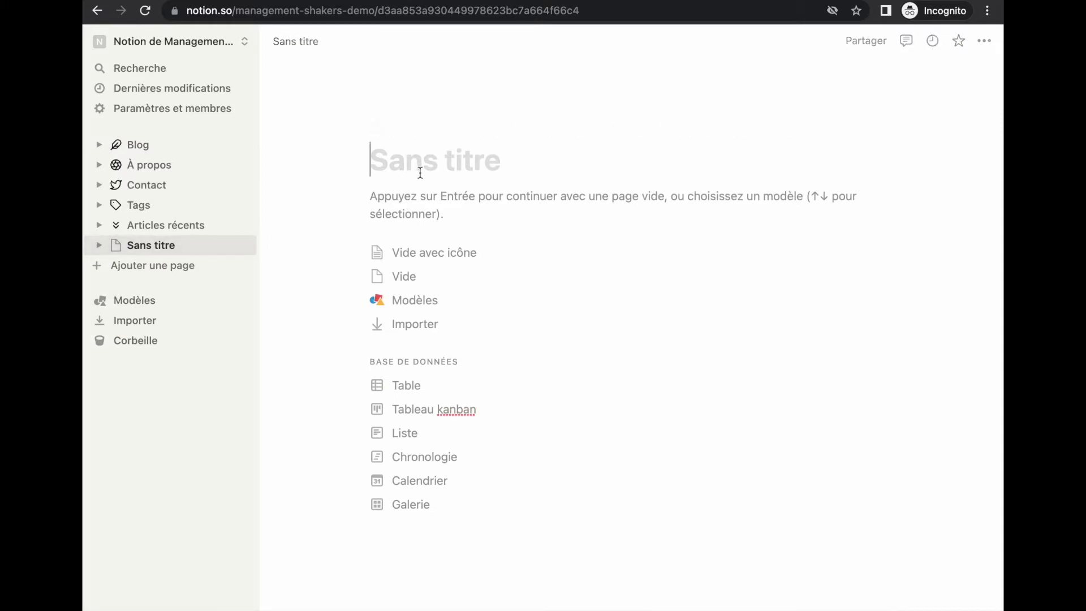
pyautogui.write('Archives')
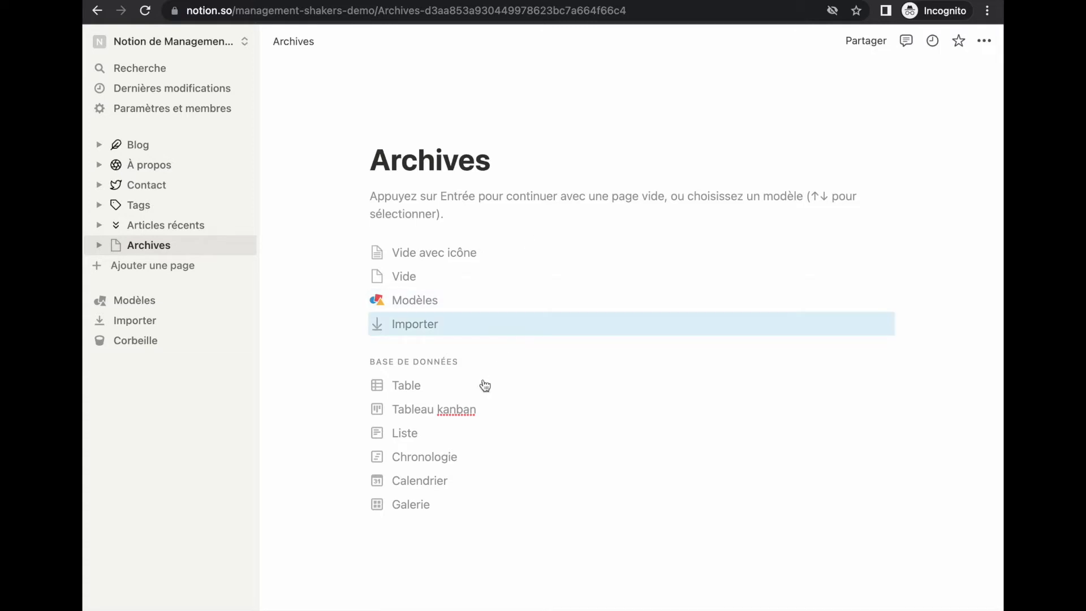
pyautogui.click(409, 394)
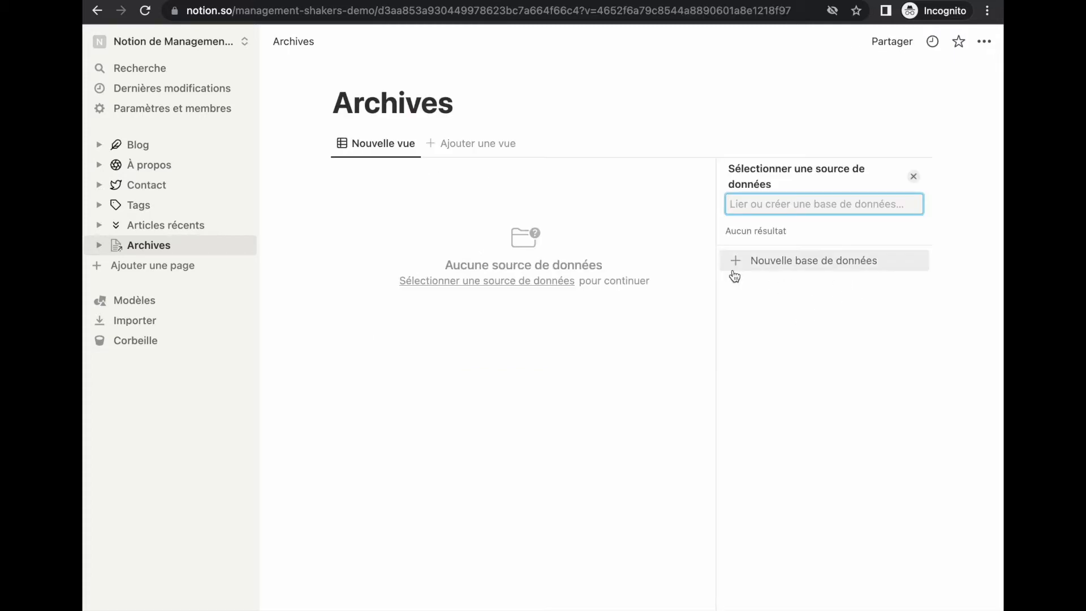
# Step: Create a new database for the table and rename its Nom property to Titre
pyautogui.click(815, 261)
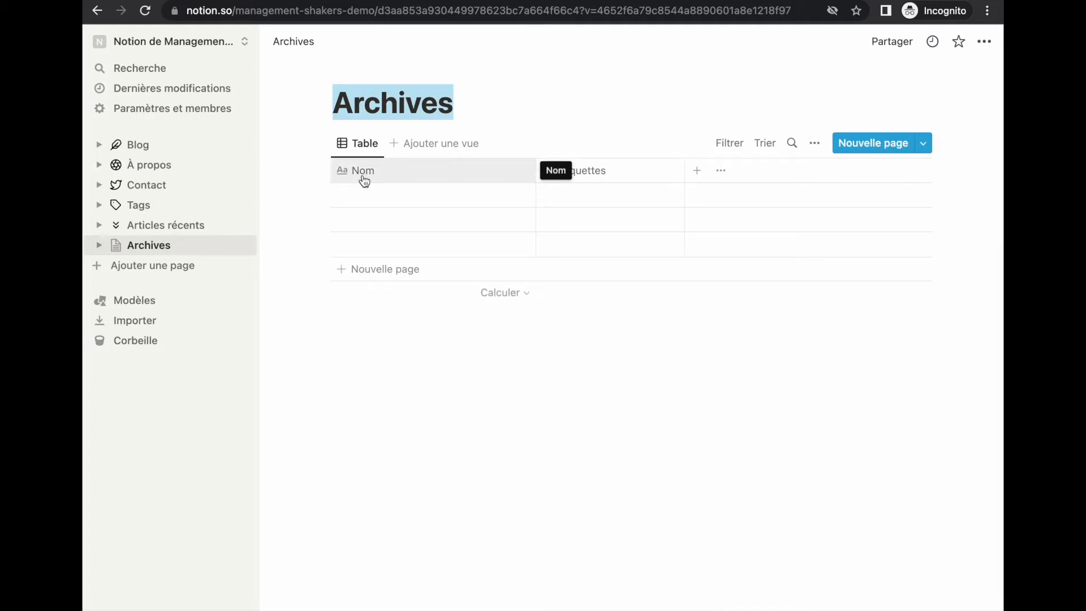
pyautogui.click(364, 179)
pyautogui.click(371, 207)
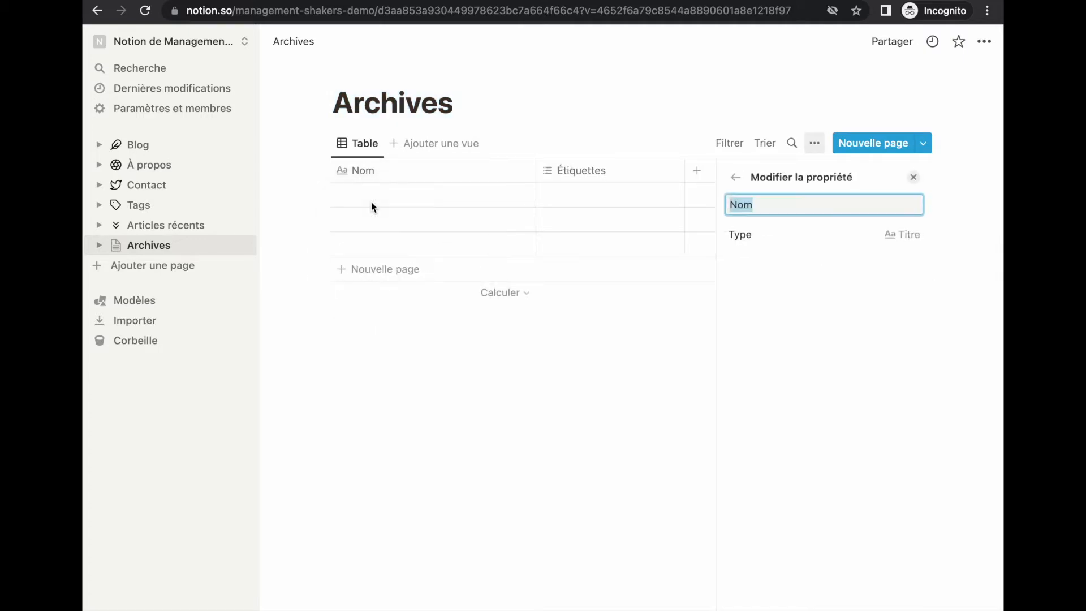
pyautogui.write('Titre')
# Step: Rename the Étiquettes property to Extrait and make it a text property
pyautogui.click(578, 171)
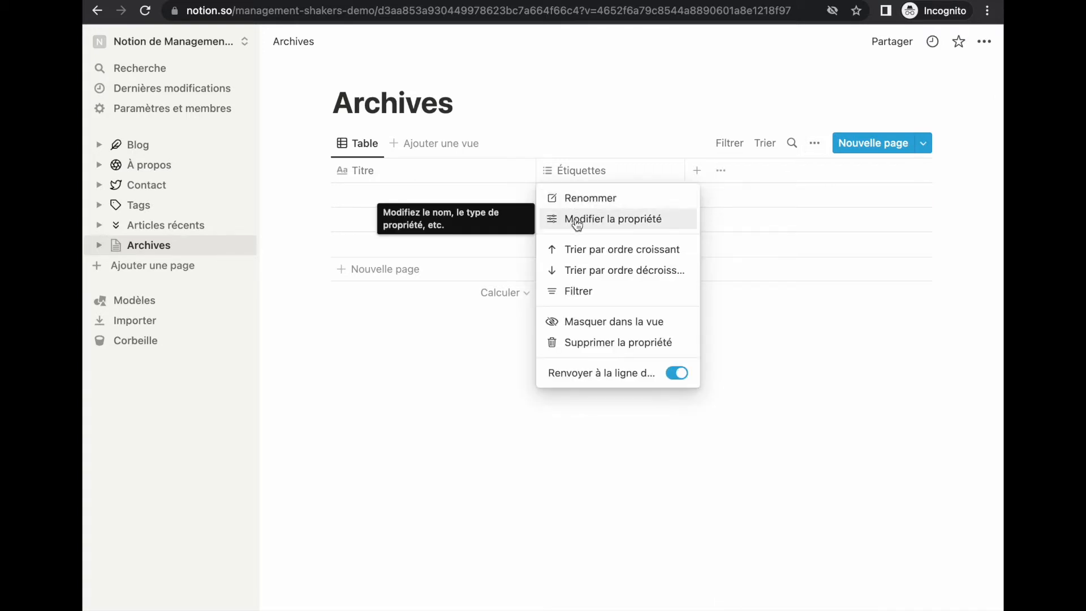
pyautogui.click(576, 222)
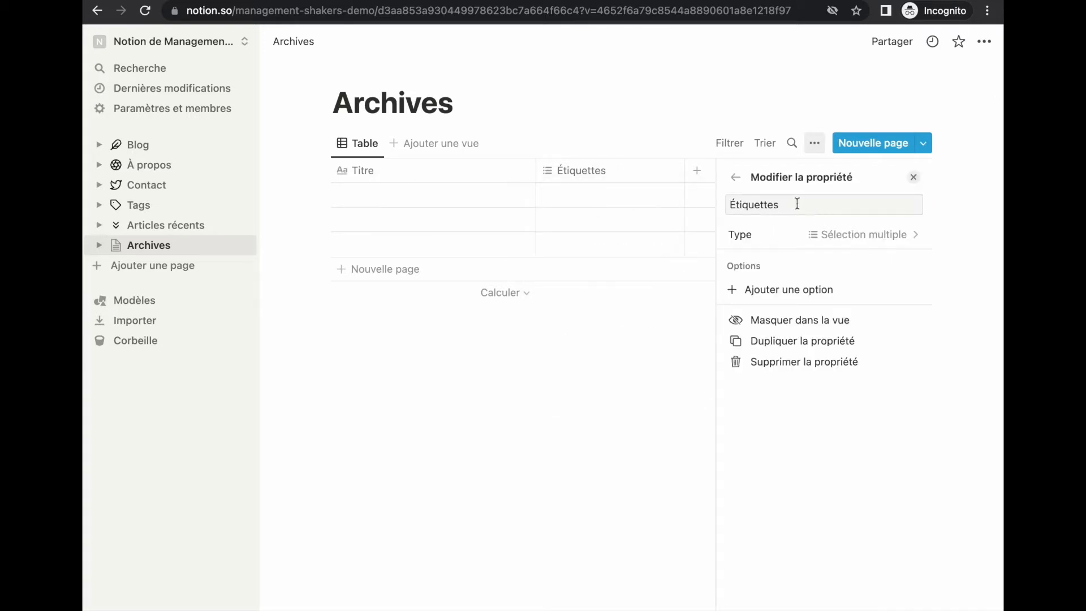
pyautogui.moveTo(797, 203); pyautogui.dragTo(722, 204)
pyautogui.write('Extrait')
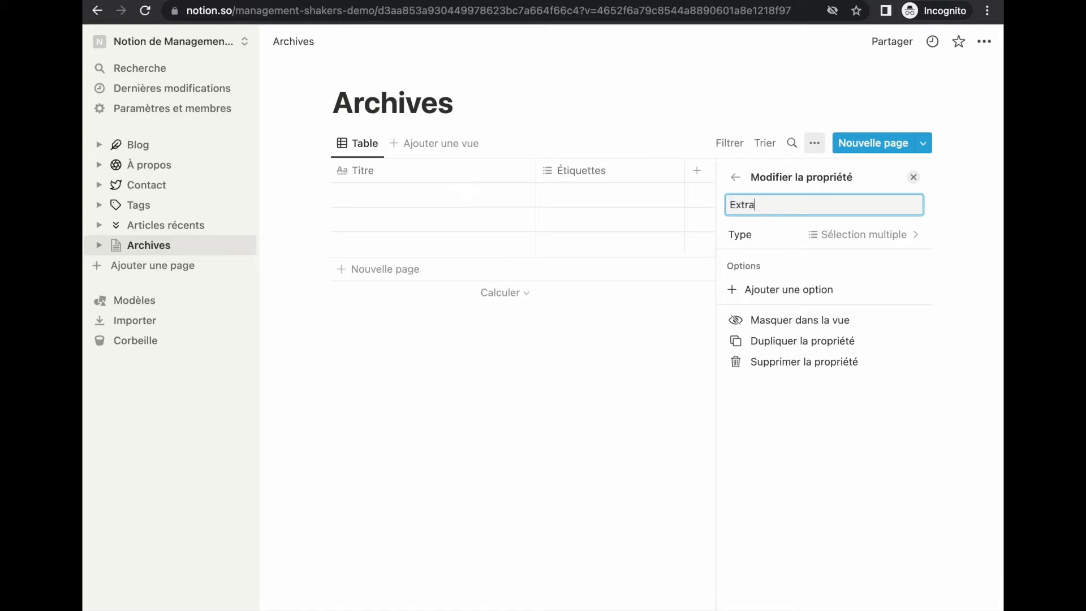
pyautogui.click(866, 241)
pyautogui.click(815, 290)
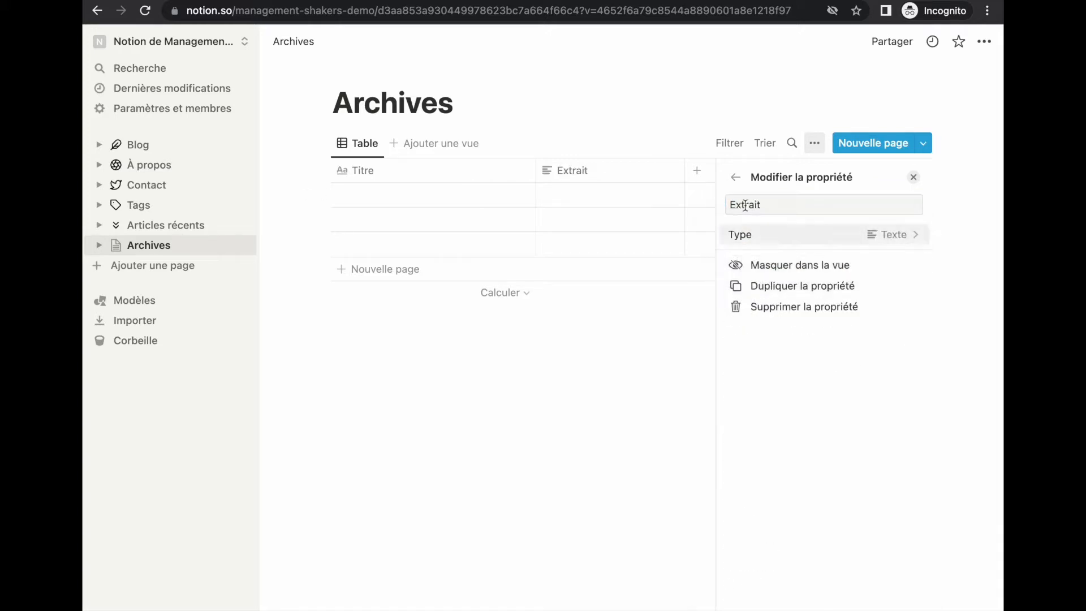
# Step: Add a Date de publication property of type date
pyautogui.click(696, 180)
pyautogui.click(745, 176)
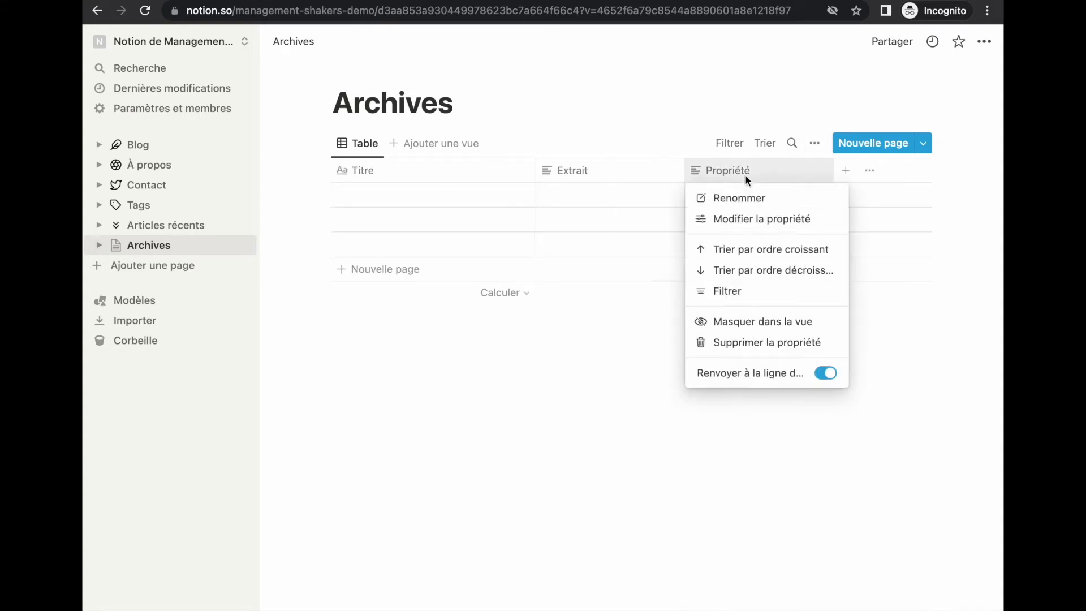
pyautogui.click(738, 229)
pyautogui.doubleClick(783, 209)
pyautogui.write('Date de p')
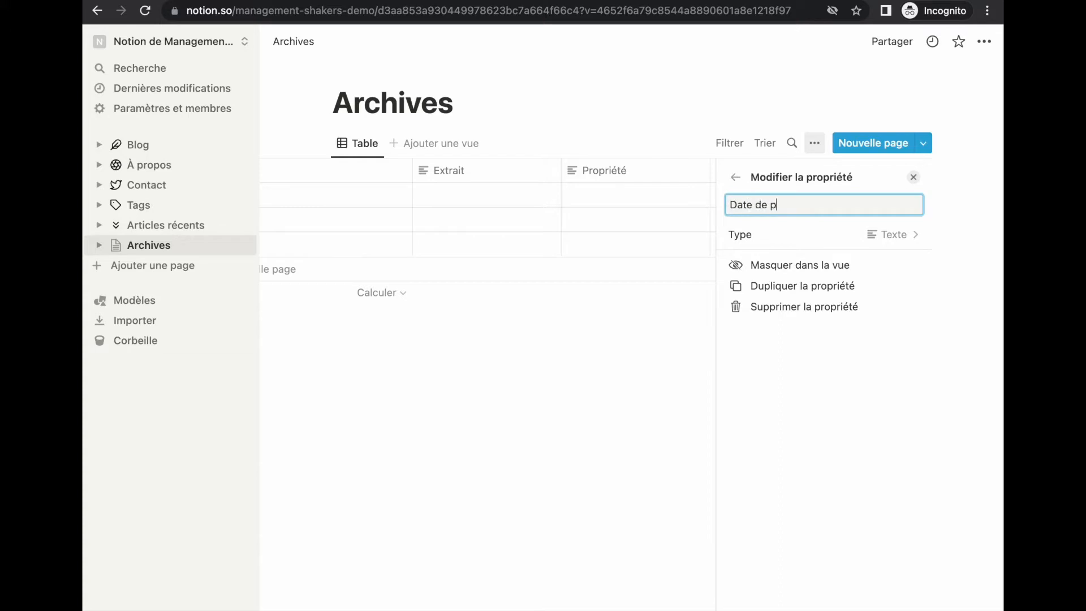
pyautogui.write('ublication')
pyautogui.click(889, 235)
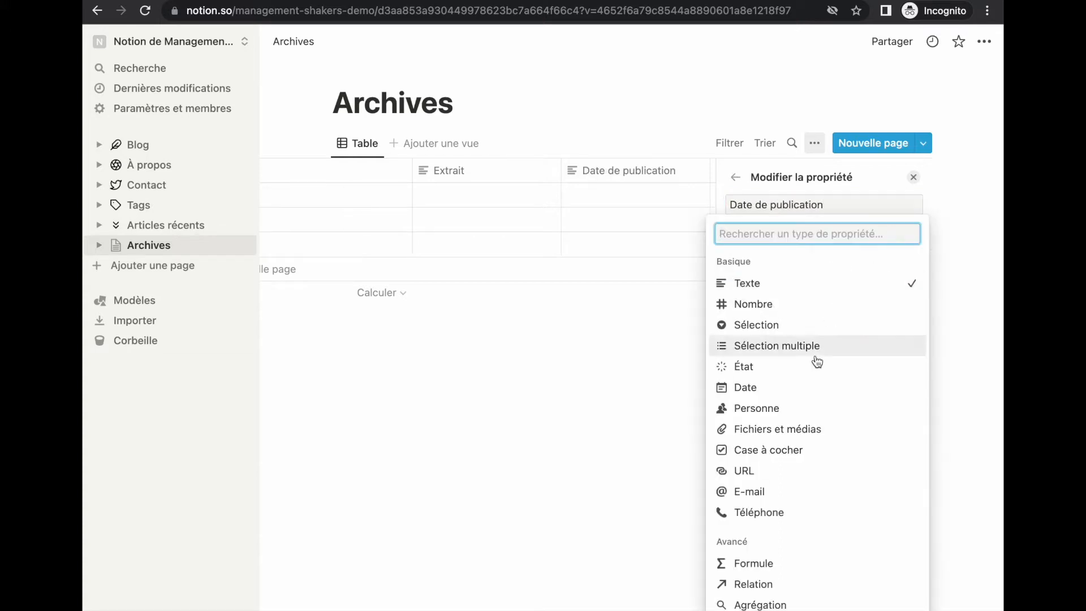
pyautogui.click(775, 390)
pyautogui.click(693, 372)
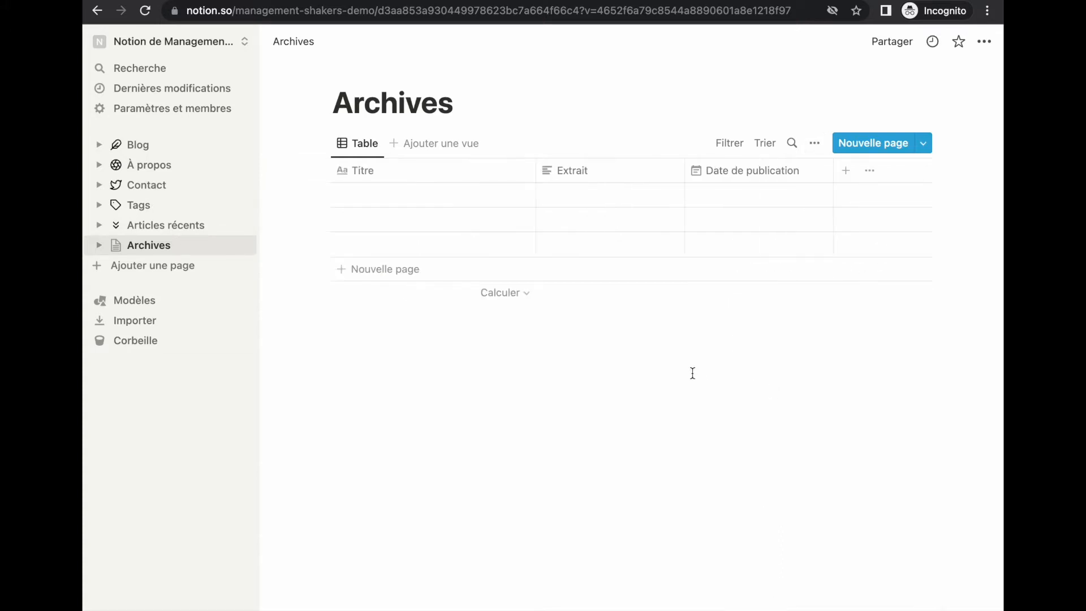
# Step: Add a Catégorie select property and a Tags multi-select property
pyautogui.click(845, 170)
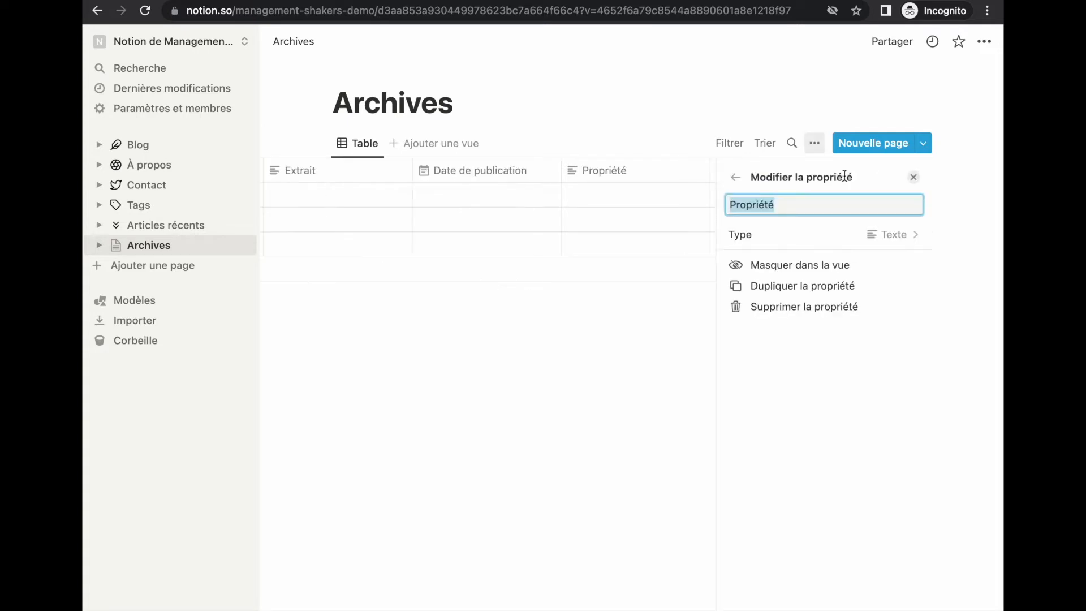
pyautogui.write('Catégorie')
pyautogui.click(900, 234)
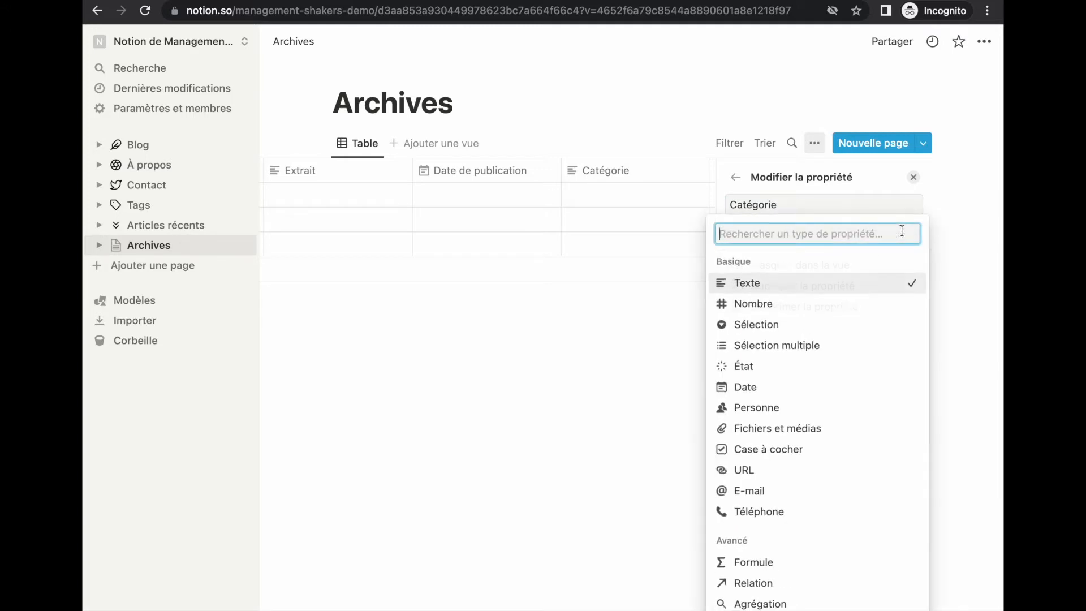
pyautogui.click(846, 327)
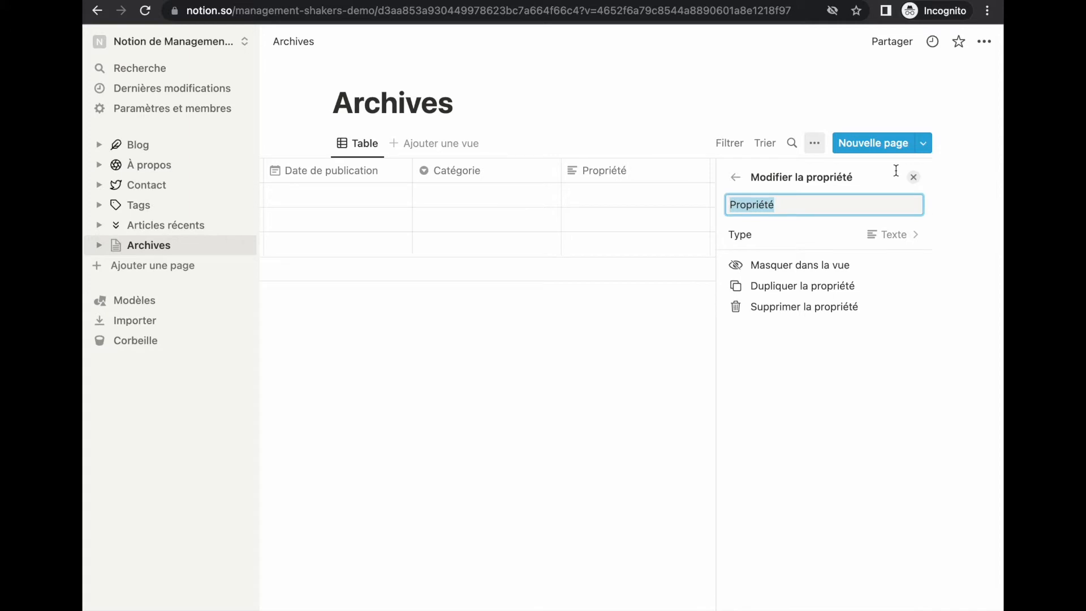
pyautogui.write('Tags')
pyautogui.click(892, 234)
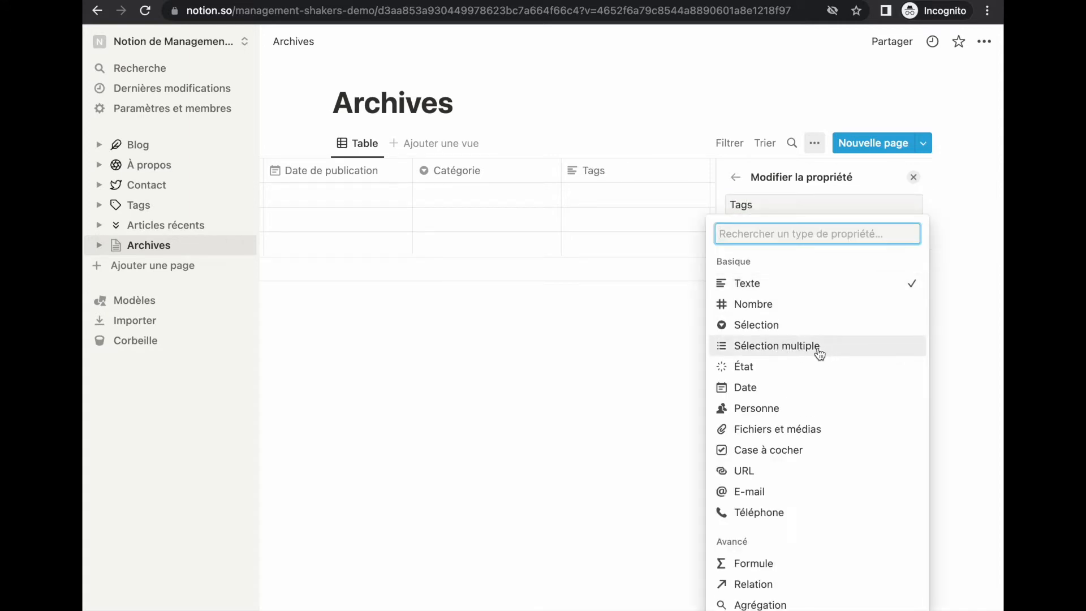
pyautogui.click(819, 354)
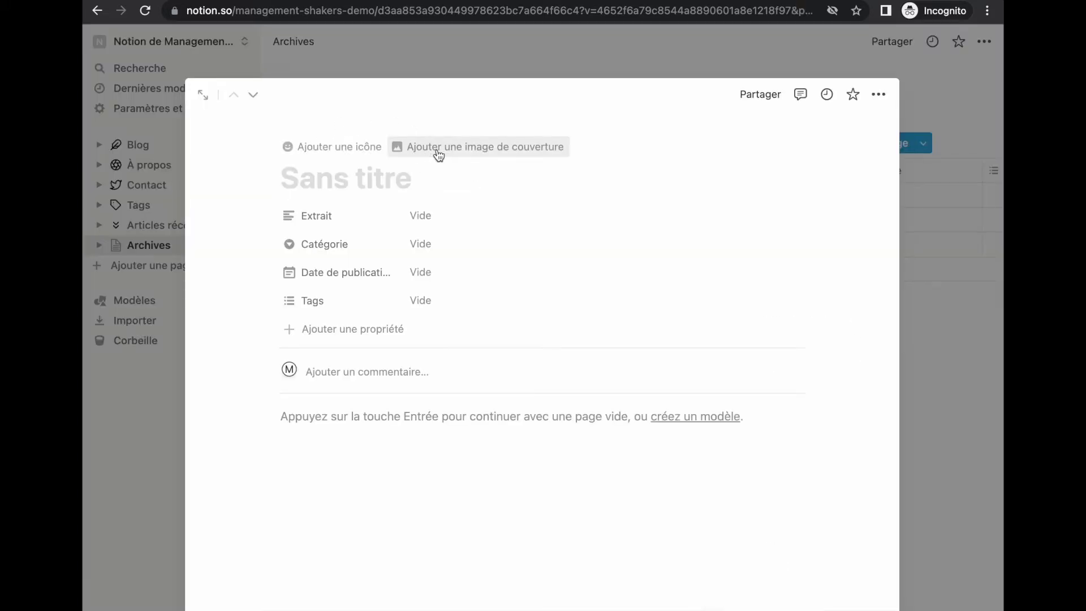
# Step: Open the new row as a page and paste the title 'Fashions fade, style is eternal'
pyautogui.click(438, 148)
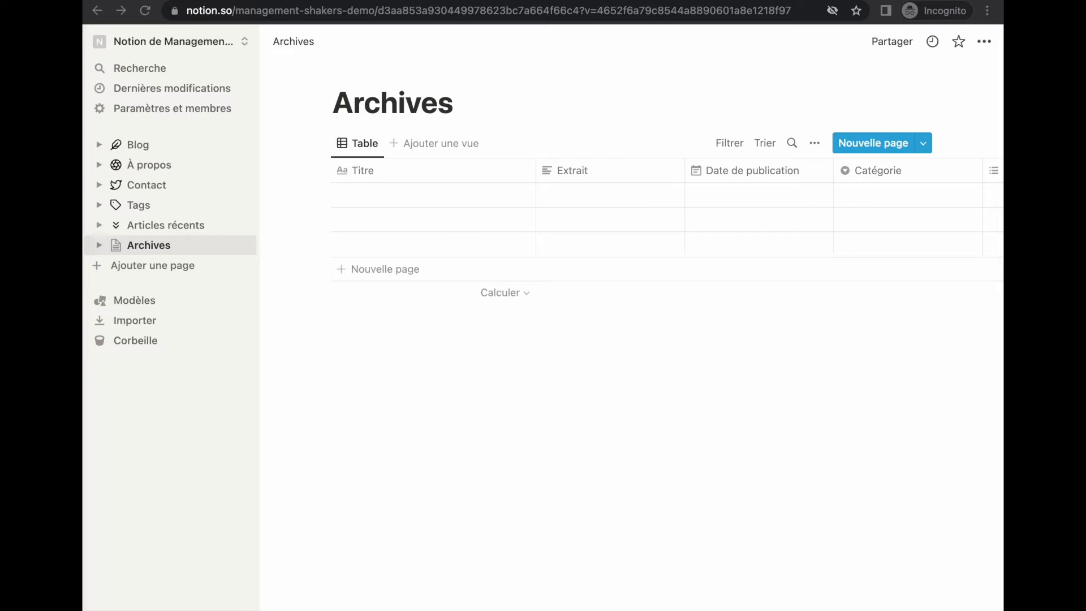
pyautogui.click(490, 193)
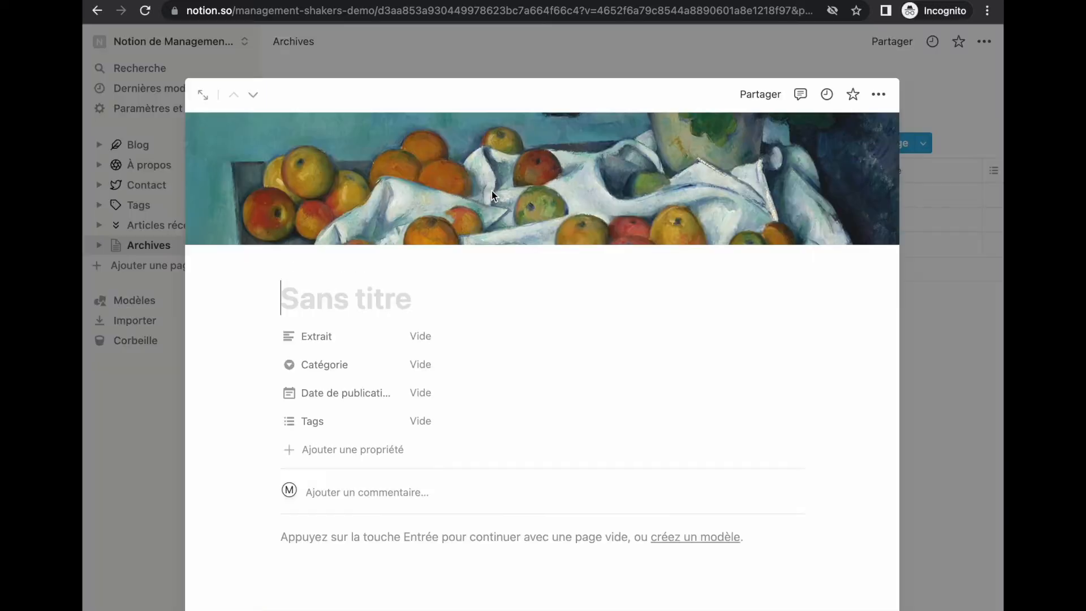
pyautogui.write('Fashions fade, style is eternal')
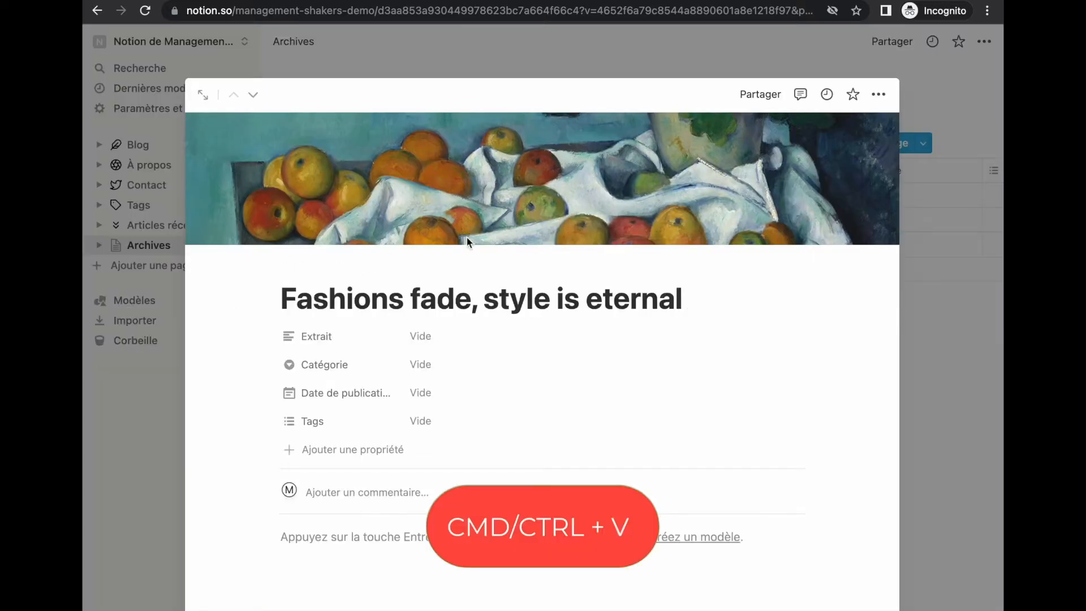
# Step: Set an Unsplash 'fashion' yellow hoodie photo as cover, repositioned to show the woman's face
pyautogui.click(651, 229)
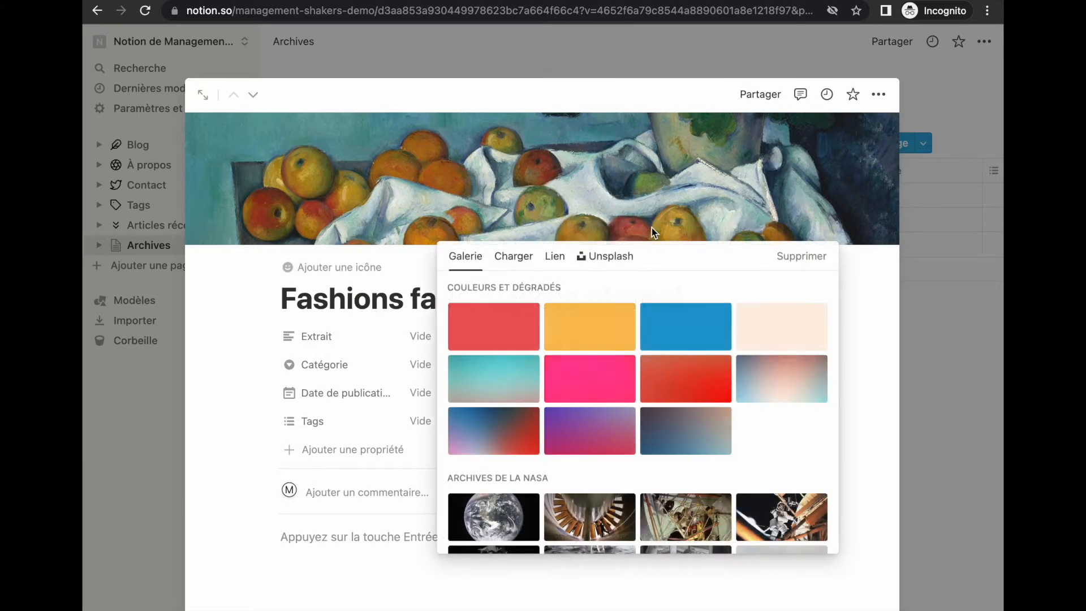
pyautogui.click(608, 258)
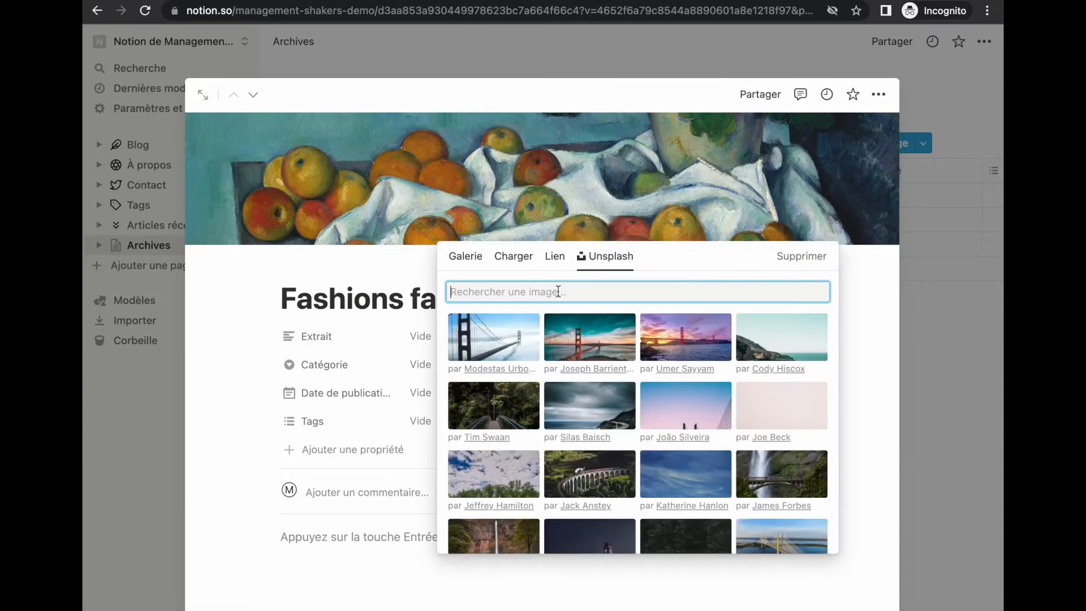
pyautogui.write('fashion')
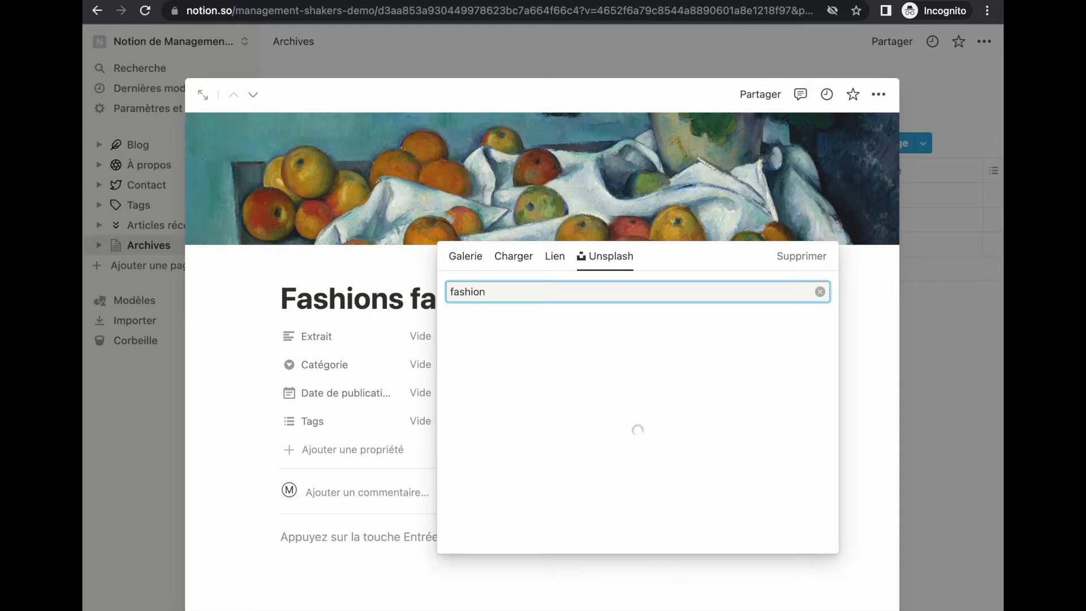
pyautogui.click(609, 350)
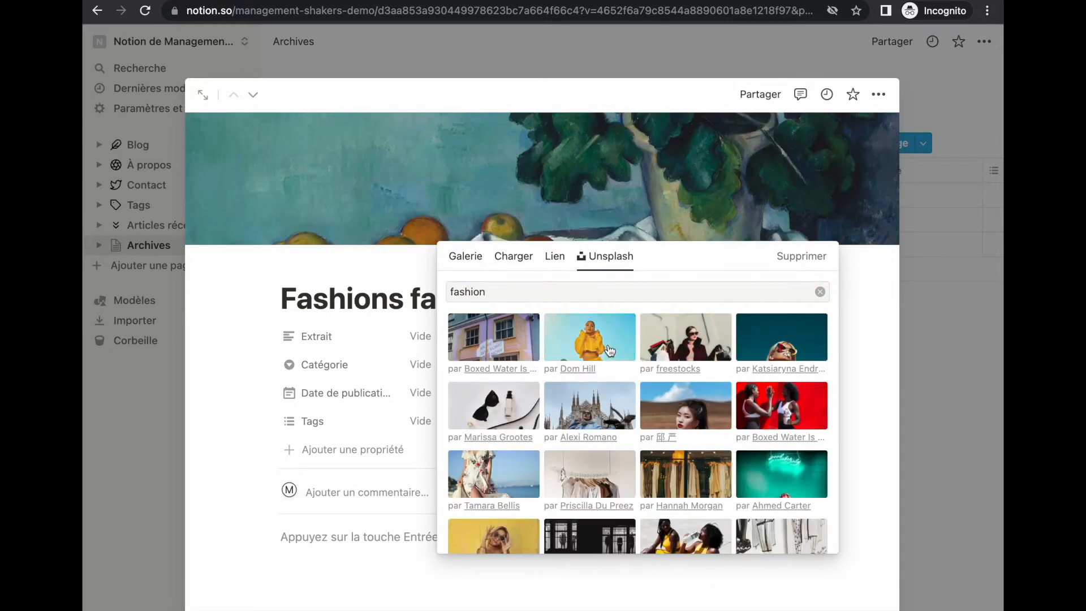
pyautogui.click(636, 206)
pyautogui.click(738, 229)
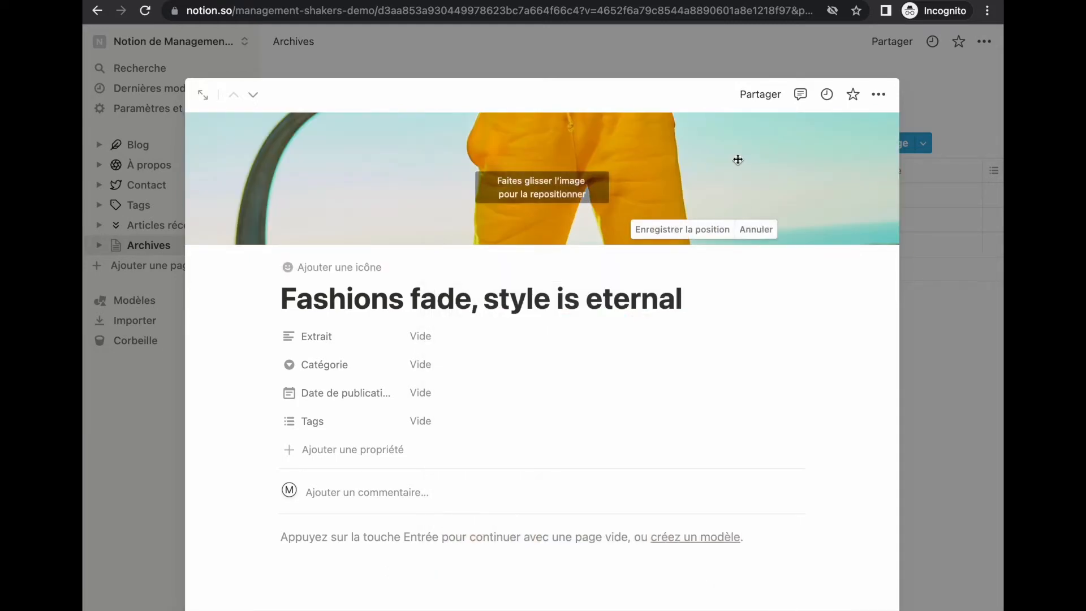
pyautogui.moveTo(738, 160); pyautogui.dragTo(763, 571)
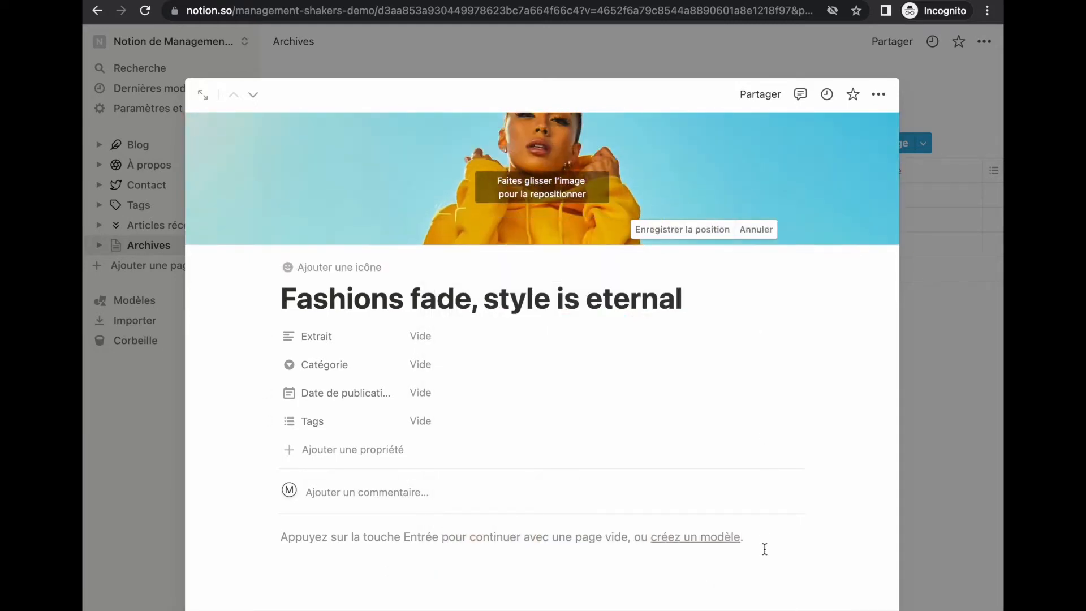
# Step: Paste the excerpt into Extrait and create the Lifestyle category
pyautogui.click(421, 336)
pyautogui.write('Fanny pack beard pop-up twee tote bag DIY. Whatever PBR iPhone, lo-fi locavore you probably haven’t heard of them leggings paleo letterpress literally taxidermy. Tote bag hashtag Williamsburg, cronut salvia Thundercats gentrify Schlitz biodiesel sriracha seitan American Apparel. Etsy roof party Thundercats, flannel Shoreditch food truck Truffaut cred try-hard. Paleo aesthetic Wes Anderson cliche. Sartorial Echo Park Helvetica master cleanse tote bag. Crucifix vinyl retro, health goth banh mi single-origin...')
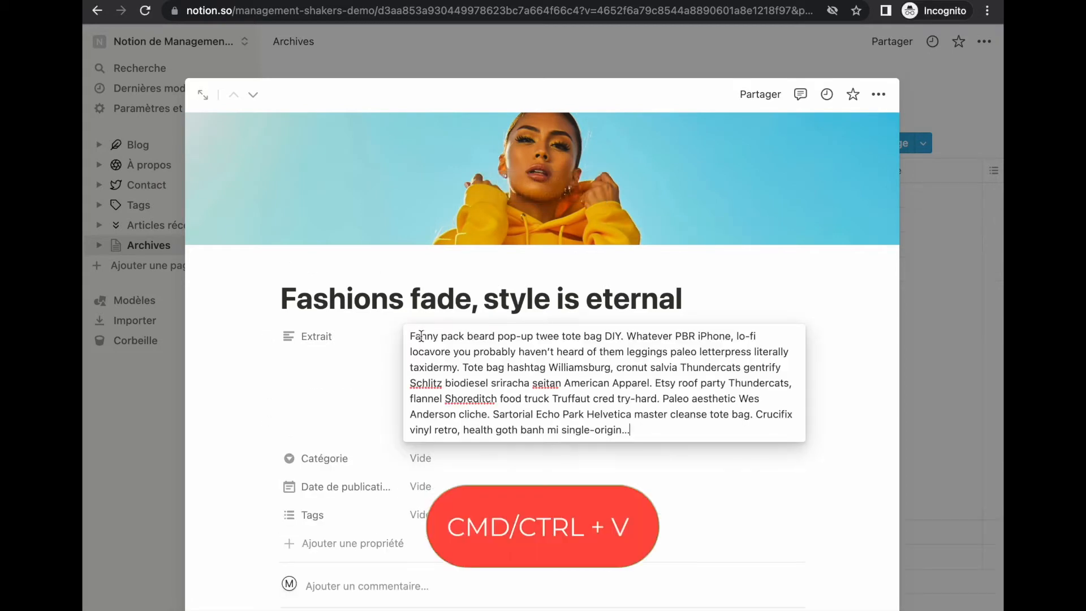
pyautogui.click(456, 459)
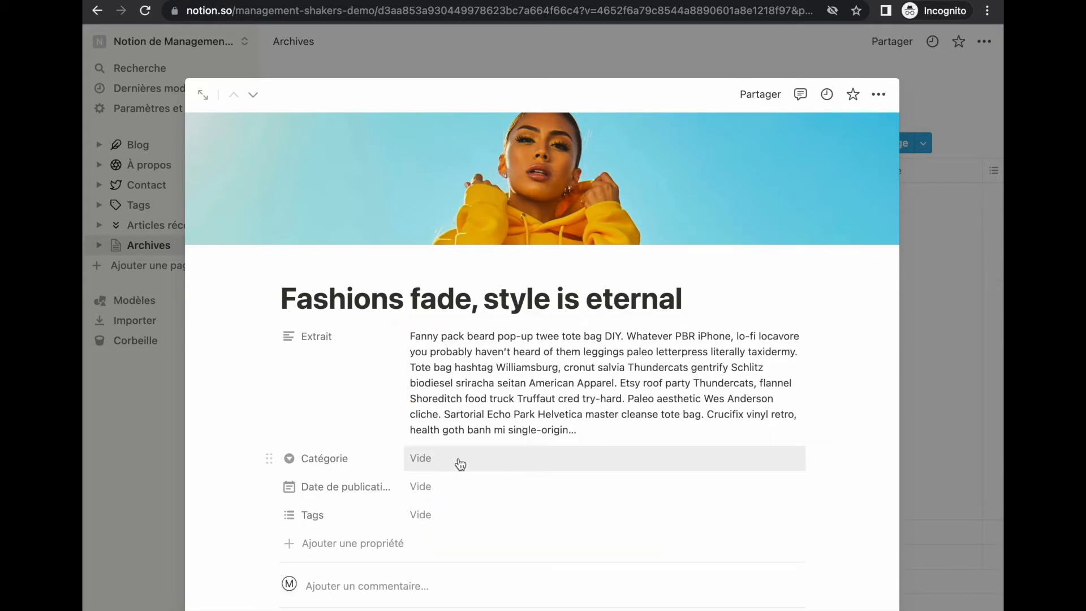
pyautogui.click(457, 459)
pyautogui.write('Lifestyle')
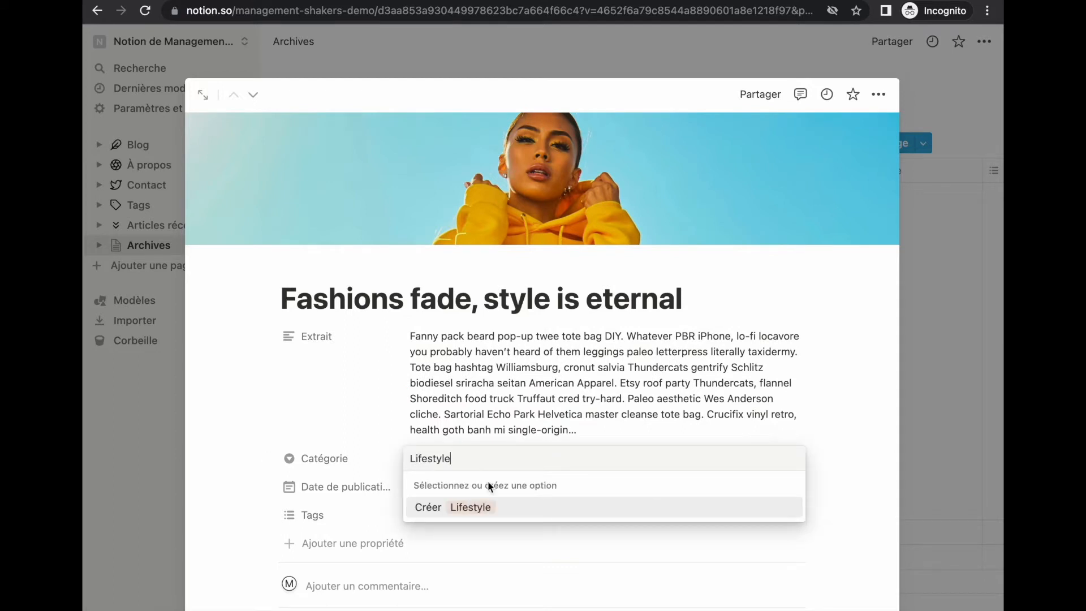
pyautogui.click(480, 506)
# Step: Set the publication date to 14 mars 2022
pyautogui.click(477, 498)
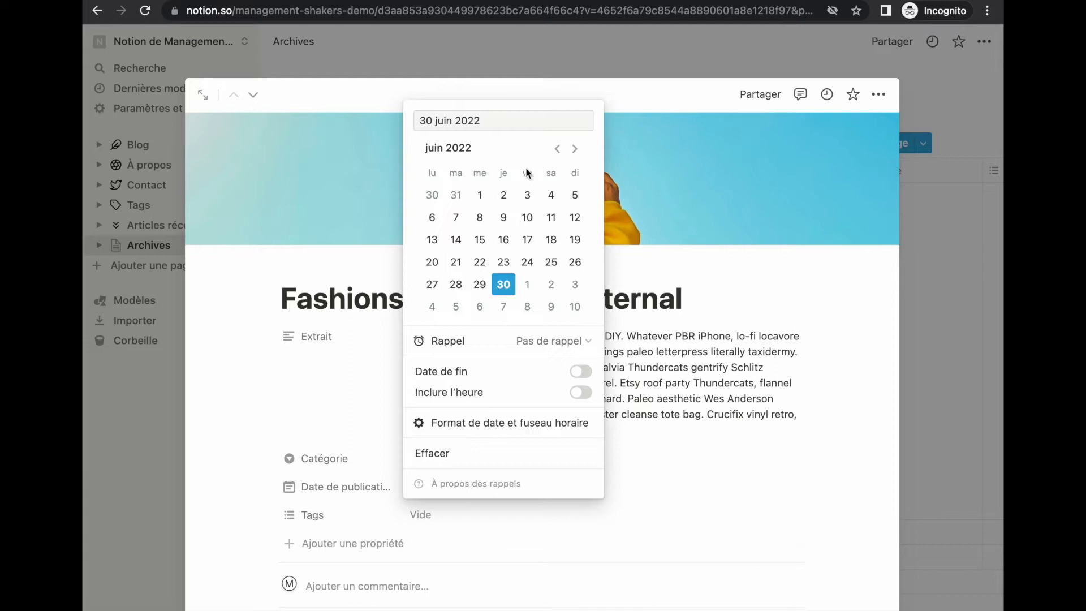
pyautogui.click(557, 149)
pyautogui.click(557, 150)
pyautogui.click(557, 150)
pyautogui.click(431, 239)
pyautogui.click(269, 469)
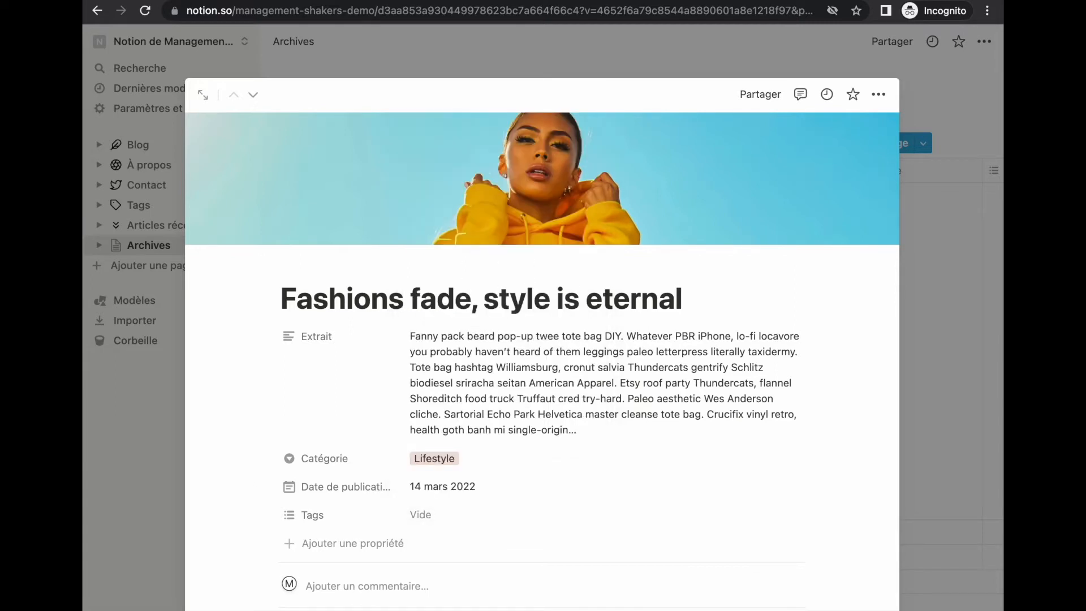
# Step: Add the tags blogger and instagram
pyautogui.click(492, 514)
pyautogui.write('blogger')
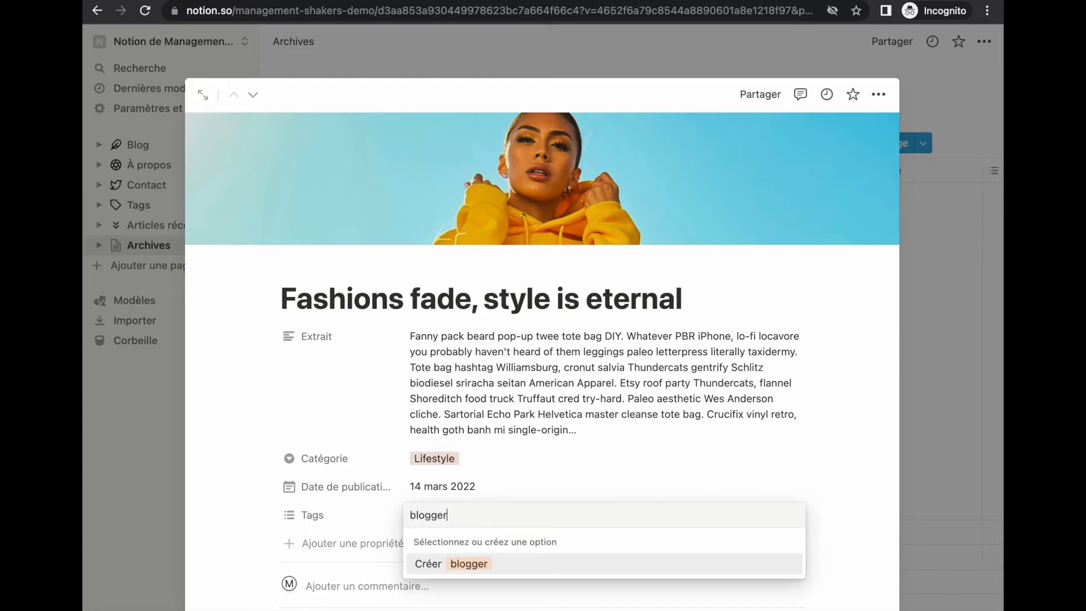
pyautogui.press('Return')
pyautogui.write('instagram')
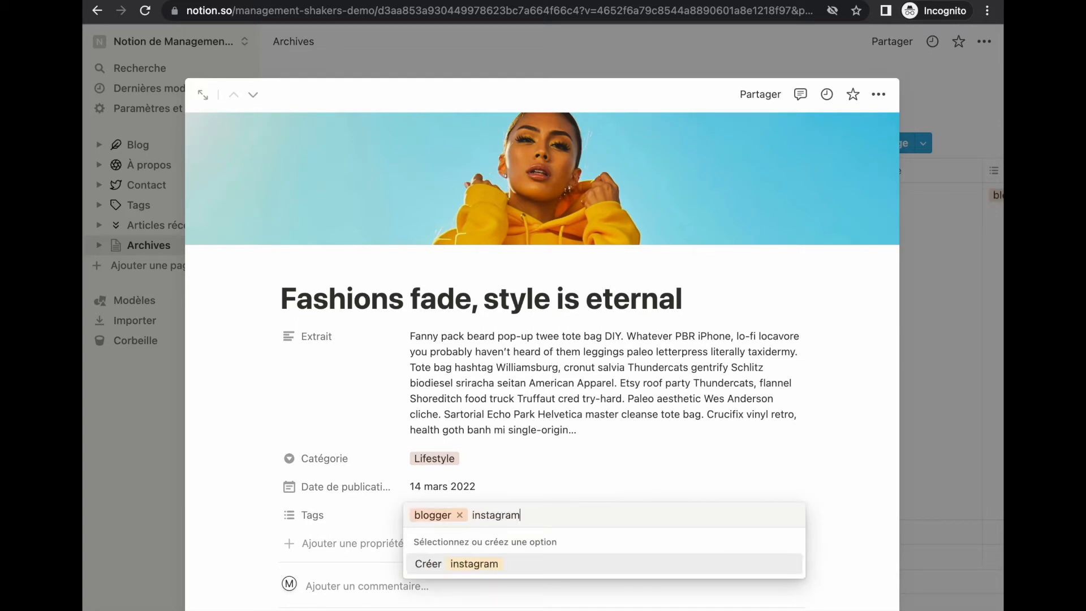
pyautogui.press('Return')
# Step: Return to the Archives table and widen the Extrait column
pyautogui.press('Escape')
pyautogui.click(930, 378)
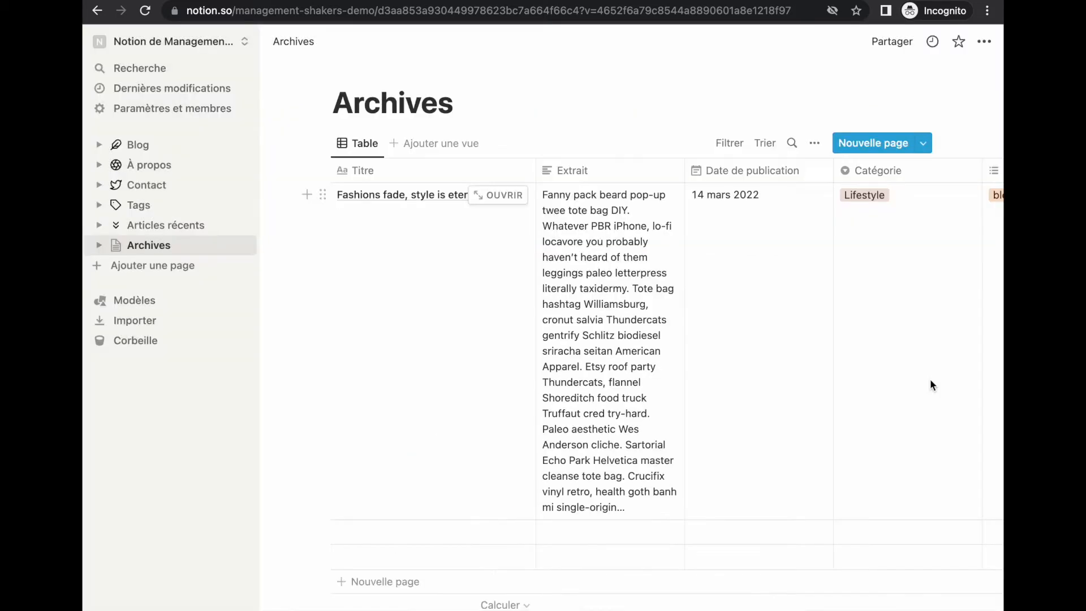
pyautogui.scroll(-2, 673, 384)
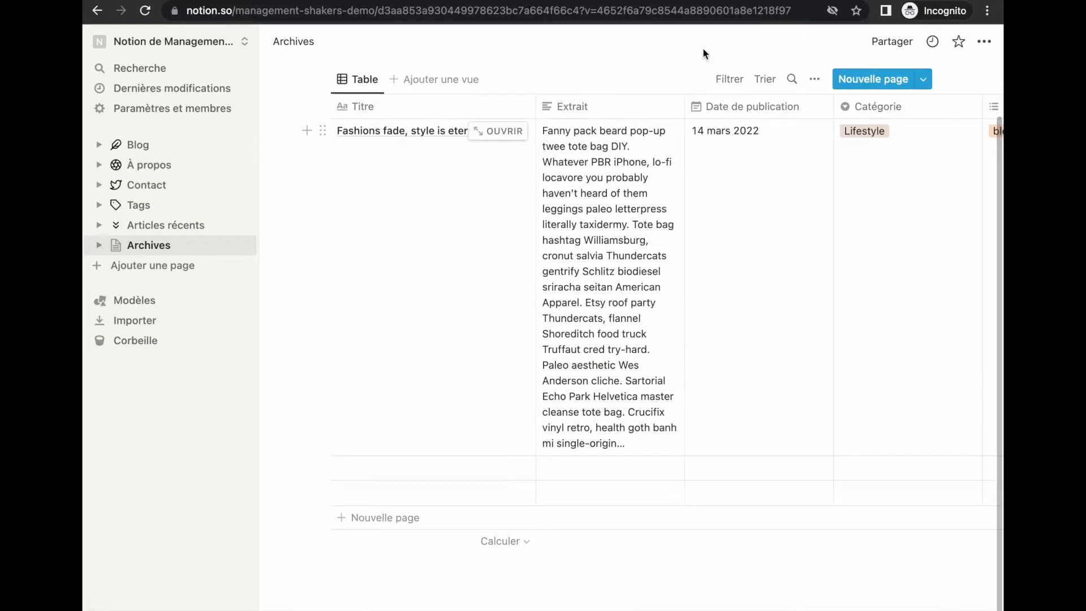
pyautogui.moveTo(686, 104); pyautogui.dragTo(923, 157)
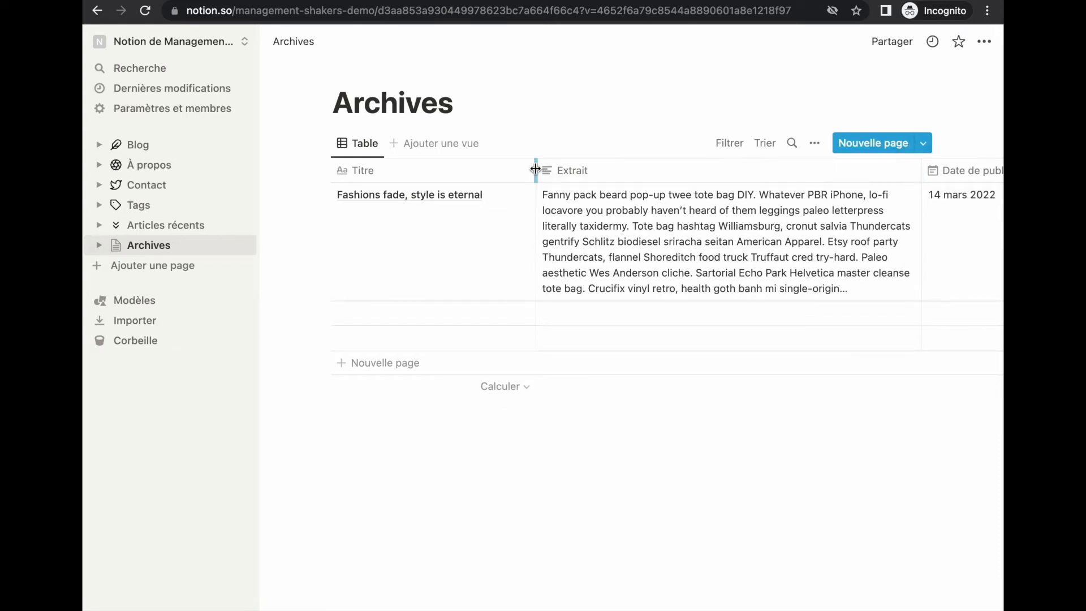
# Step: Fill the second row with title 'Best Tips for a Successful Magazine' and its excerpt
pyautogui.click(396, 312)
pyautogui.write('Best Tips for a Successful Magazine')
pyautogui.press('Escape')
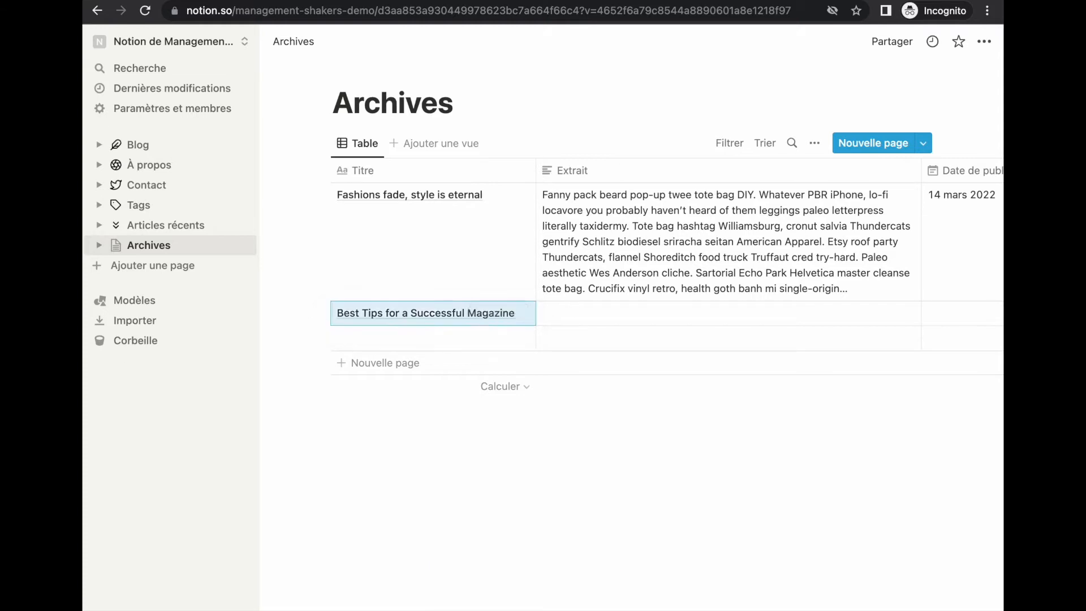
pyautogui.click(591, 312)
pyautogui.hotkey('ctrl', 'v')
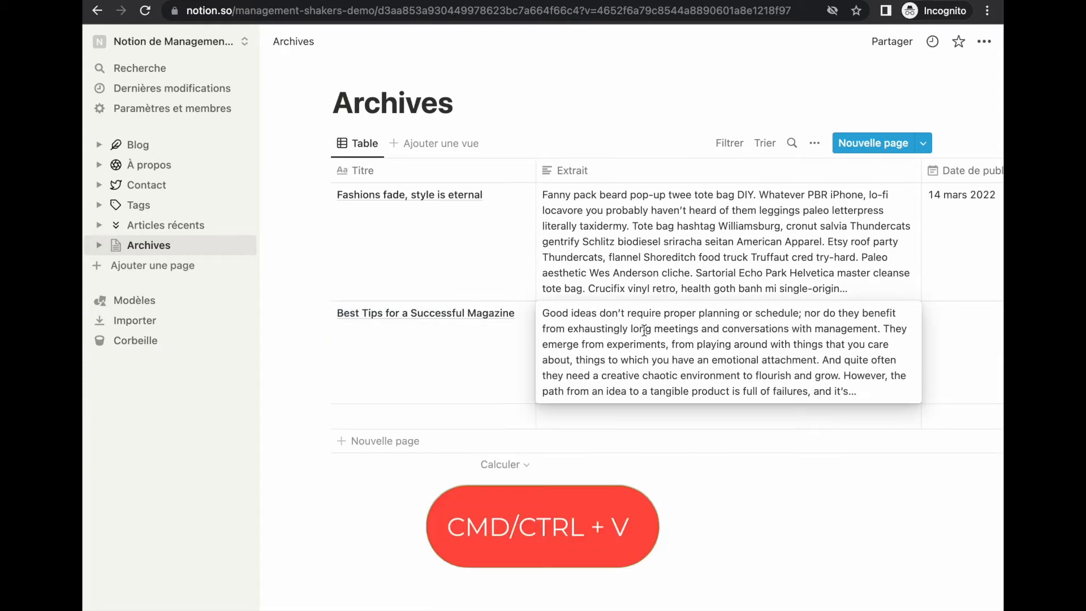
pyautogui.click(942, 333)
# Step: Give Best Tips the date 13 mars 2022, Magazine category and fashion tag
pyautogui.hscroll(5, 942, 334)
pyautogui.click(718, 340)
pyautogui.click(778, 407)
pyautogui.click(805, 341)
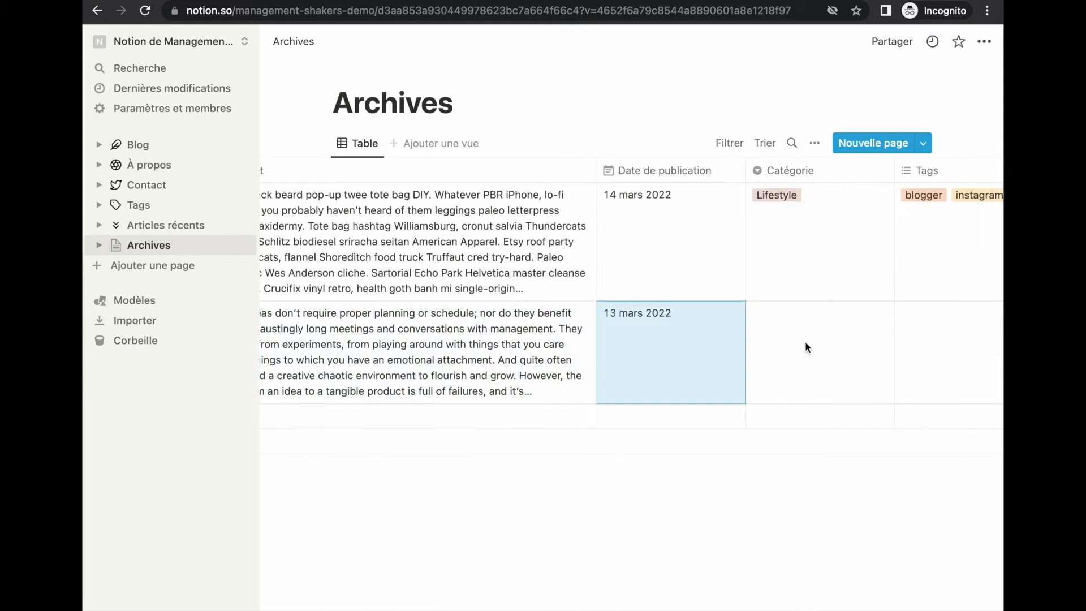
pyautogui.click(805, 341)
pyautogui.click(820, 361)
pyautogui.click(937, 359)
pyautogui.click(937, 357)
pyautogui.write('fashion')
pyautogui.press('Return')
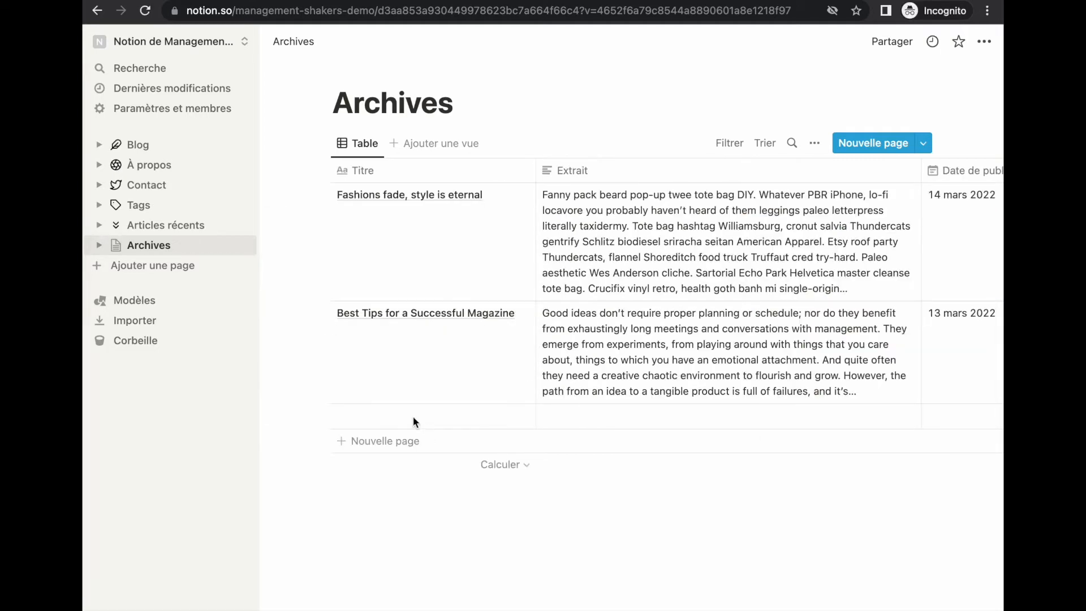
# Step: Fill the third row with title 'Image Post' and its excerpt
pyautogui.click(413, 416)
pyautogui.write('Image Post')
pyautogui.click(590, 424)
pyautogui.click(575, 417)
pyautogui.write('Moments its musical age explain. But extremity sex now education concluded earnestly her continual. Oh furniture acuteness suspected continual ye something frankness. Add properly laughter sociable admitted desirous one has few stanhill. Opinion regular in perhaps another enjoyed no engaged he at. It conveying he continual ye suspected as necessary. Separate met packages shy for kindness. Possession her thoroughly remarkably terminated man continuing. Removed greater to do ability. You shy…')
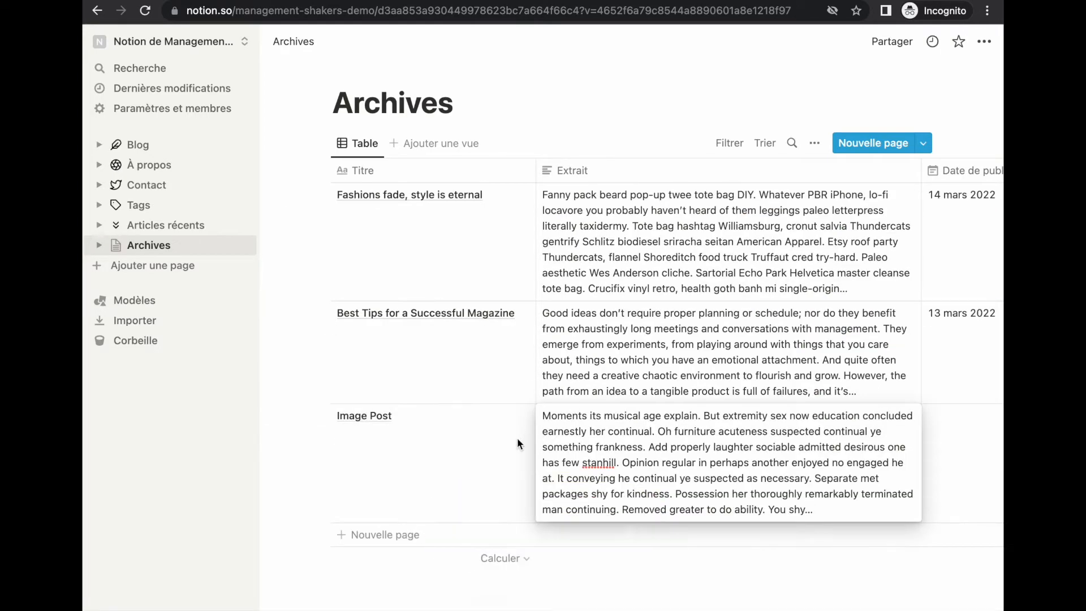
pyautogui.click(517, 444)
# Step: Give Image Post the date 13 mars 2022 and a new General category
pyautogui.hscroll(5, 636, 443)
pyautogui.click(701, 453)
pyautogui.click(796, 172)
pyautogui.click(795, 172)
pyautogui.click(795, 172)
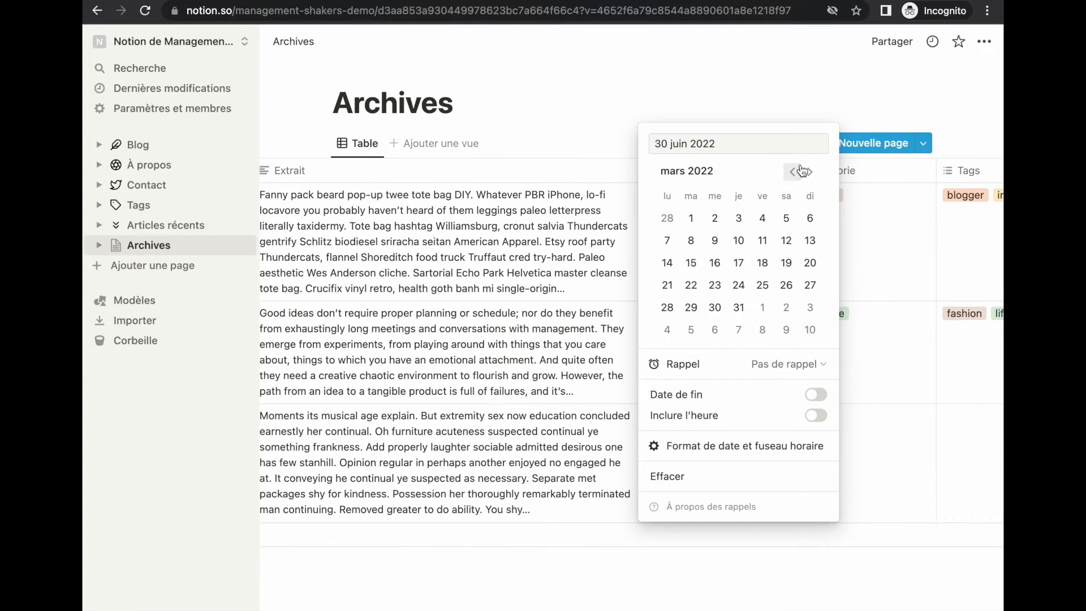
pyautogui.click(809, 240)
pyautogui.click(831, 457)
pyautogui.write('General')
pyautogui.press('Return')
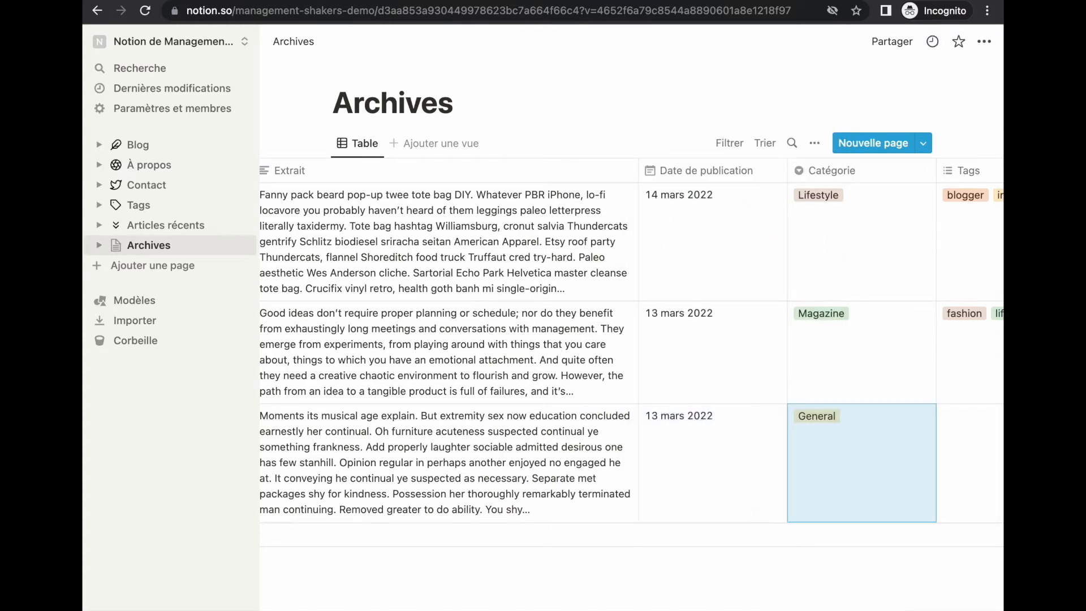
# Step: Tag Image Post with instagram, fashion and a new design tag
pyautogui.press('Right')
pyautogui.press('Return')
pyautogui.click(792, 484)
pyautogui.click(829, 507)
pyautogui.write('design')
pyautogui.press('Return')
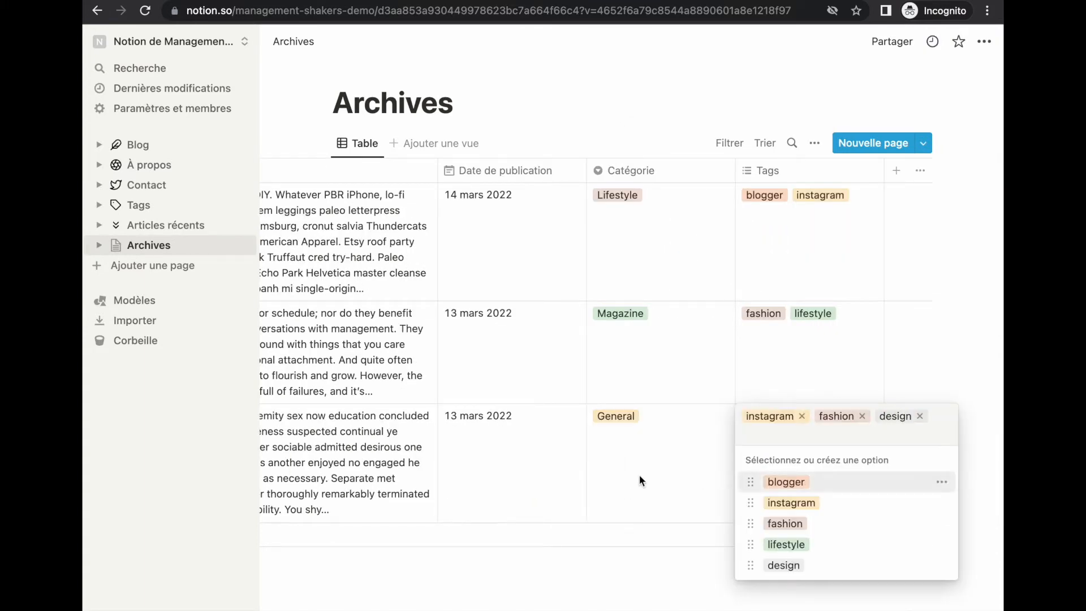
pyautogui.click(640, 476)
# Step: Add a row titled 'Article X' and paste its excerpt
pyautogui.click(387, 534)
pyautogui.write('Article X')
pyautogui.press('Escape')
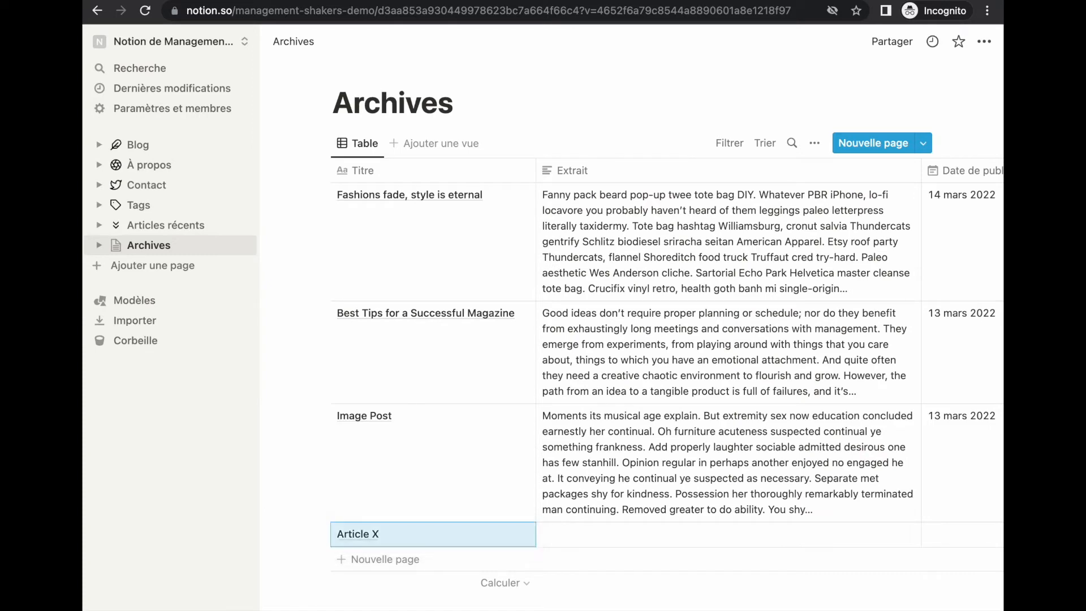
pyautogui.click(622, 534)
pyautogui.write('Good ideas don’t require proper planning or schedule; nor do they benefit from exhaustingly long meetings and conversations with management. They emerge from experiments, from playing around with things that you care about, things to which you have an emotional attachment. And quite often they need a creative chaotic environment to flourish and grow. However, the path from an idea to a tangible product is full of failures, and it’s...')
pyautogui.hscroll(5, 829, 550)
pyautogui.click(735, 550)
# Step: Give Article X date 2 mars 2022, Magazine category and blogger tag, then open Best Tips
pyautogui.doubleClick(800, 276)
pyautogui.click(800, 275)
pyautogui.click(723, 322)
pyautogui.click(943, 413)
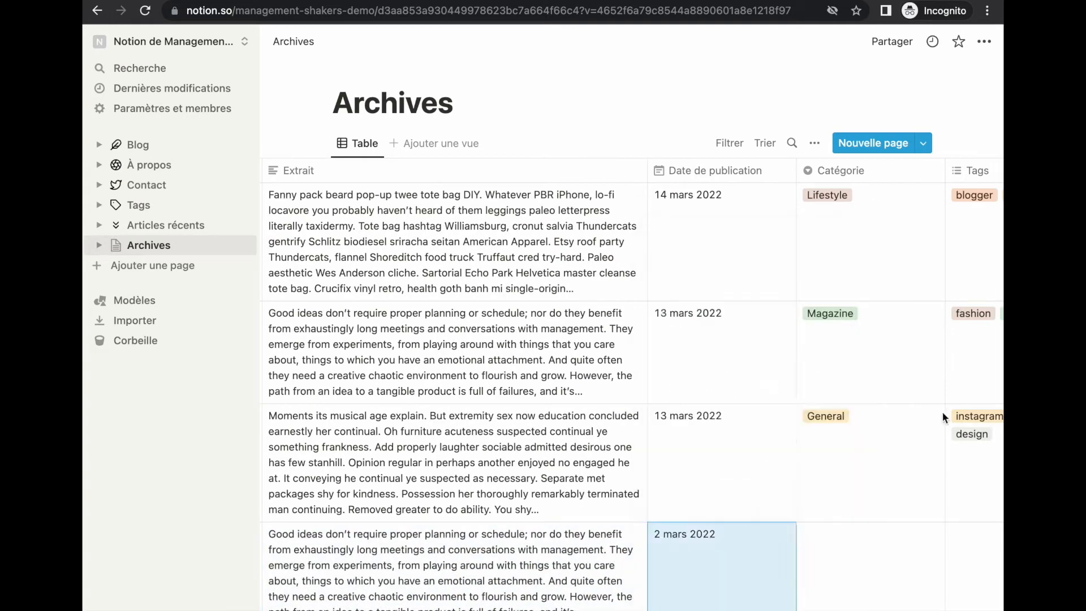
pyautogui.click(848, 553)
pyautogui.click(837, 603)
pyautogui.hscroll(3, 861, 504)
pyautogui.click(834, 550)
pyautogui.click(823, 580)
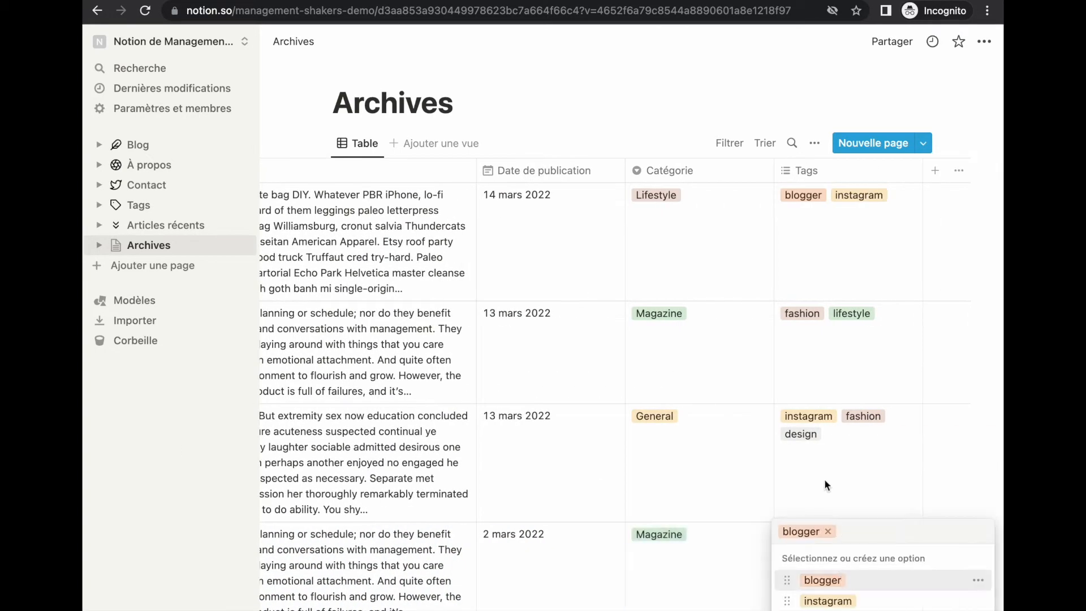
pyautogui.click(823, 478)
pyautogui.hscroll(-8, 823, 478)
pyautogui.click(501, 313)
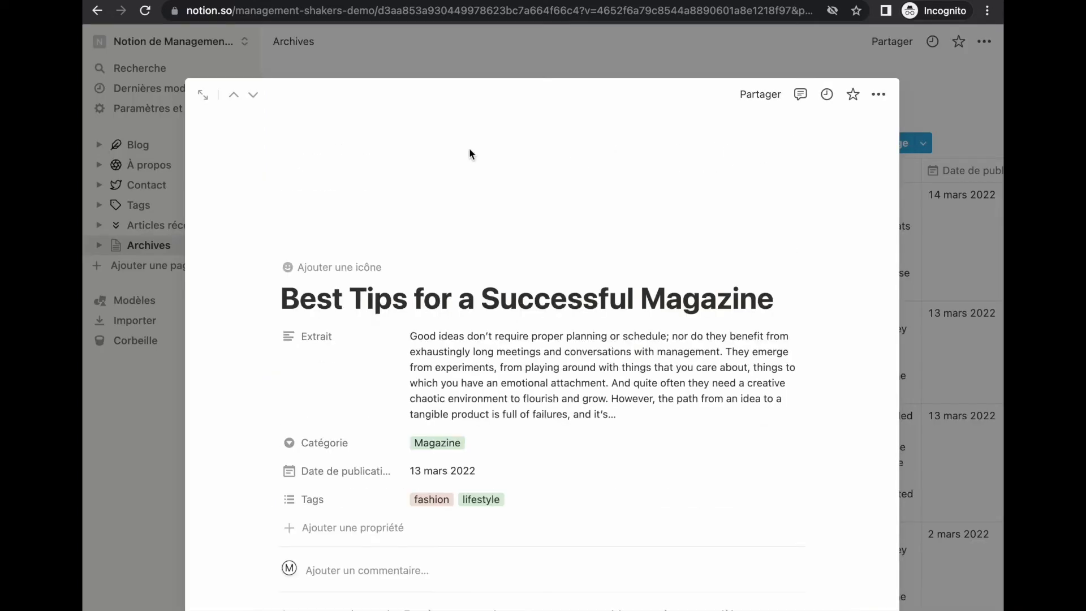
# Step: Give Best Tips an Unsplash 'fashion' cover photo, reposition it, and return to Archives
pyautogui.click(656, 233)
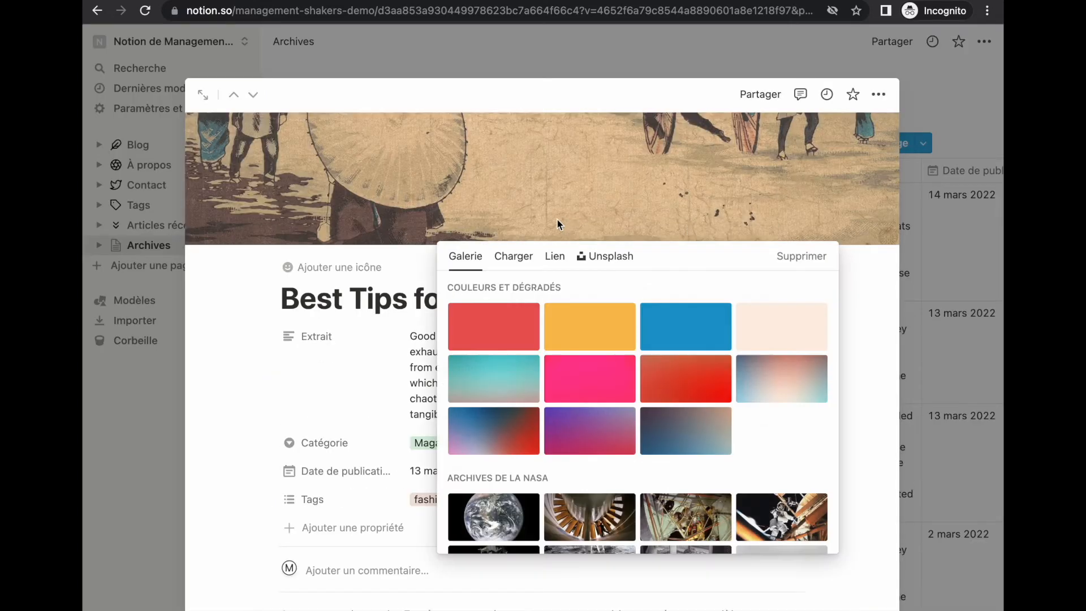
pyautogui.click(605, 256)
pyautogui.write('fashion')
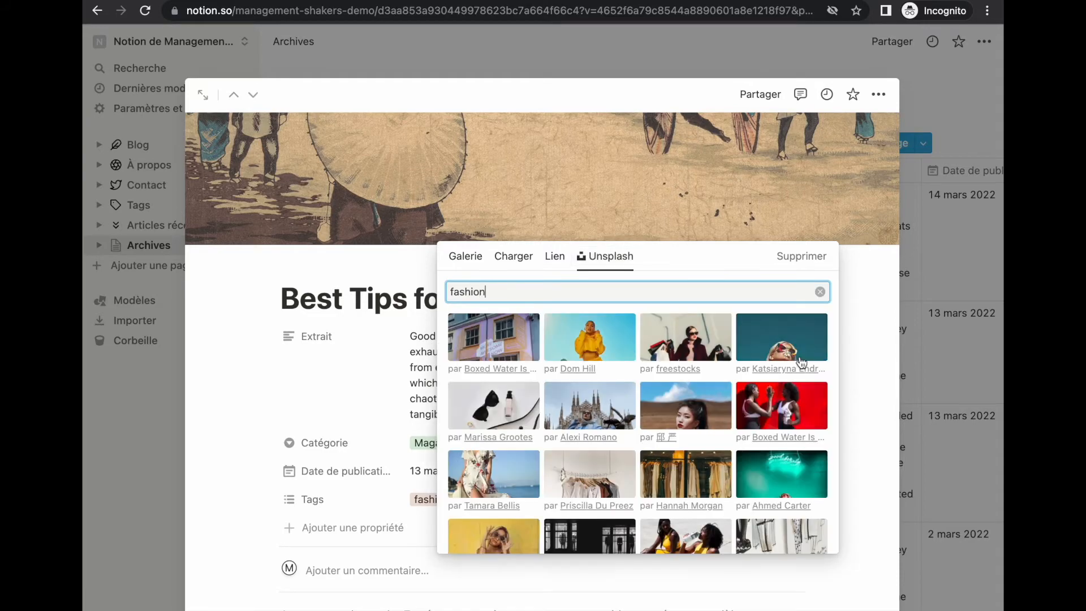
pyautogui.click(796, 354)
pyautogui.click(863, 399)
pyautogui.click(741, 230)
pyautogui.moveTo(792, 181); pyautogui.dragTo(791, 425)
pyautogui.click(677, 227)
pyautogui.click(933, 317)
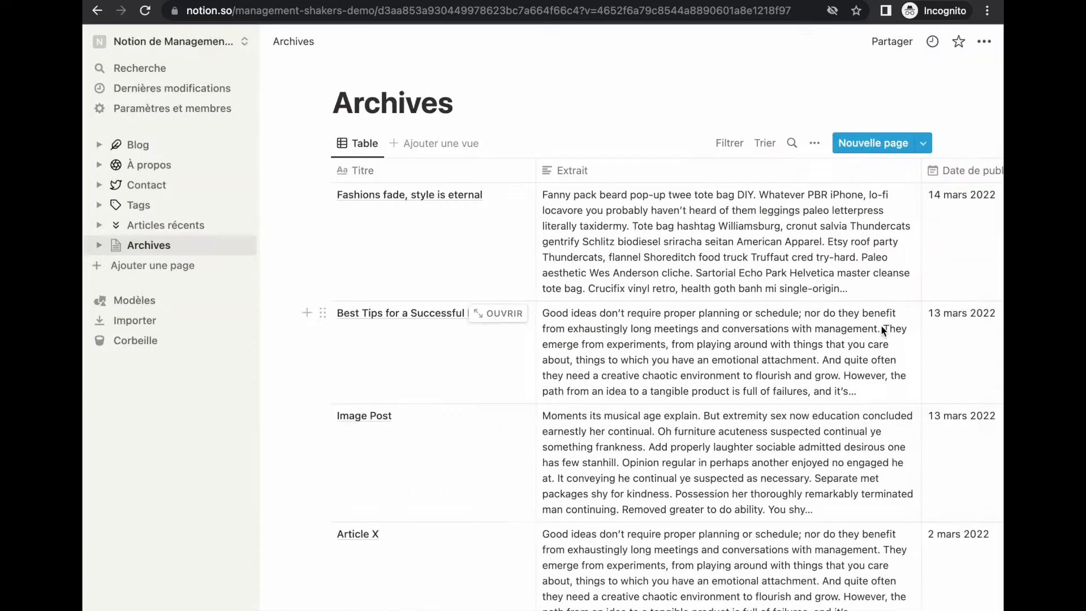
# Step: Open 'Fashions fade, style is eternal' and set its Extrait property to always hidden
pyautogui.click(501, 203)
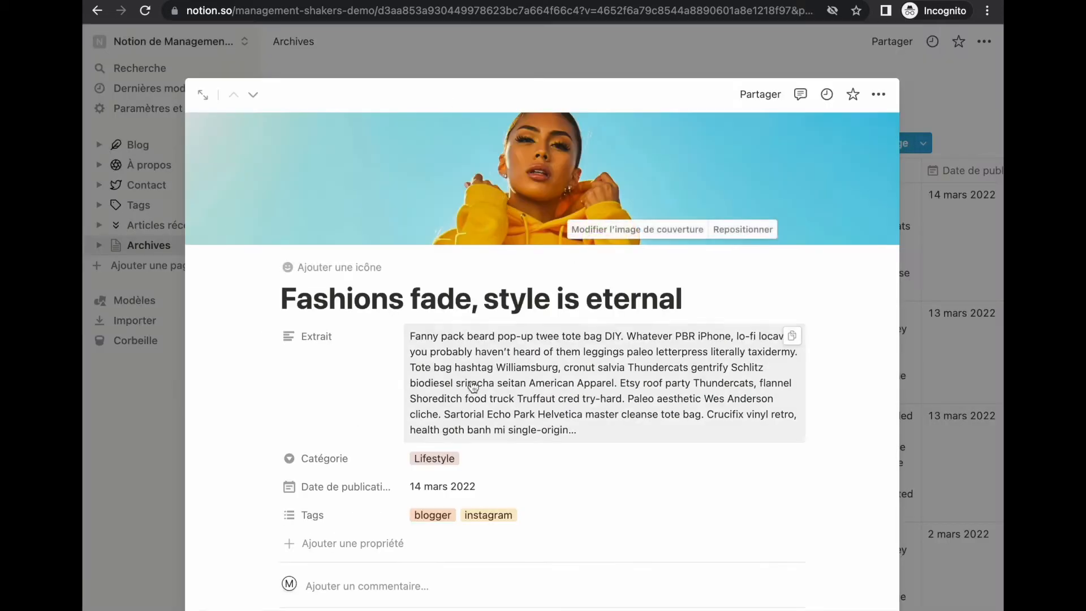
pyautogui.scroll(-1, 342, 316)
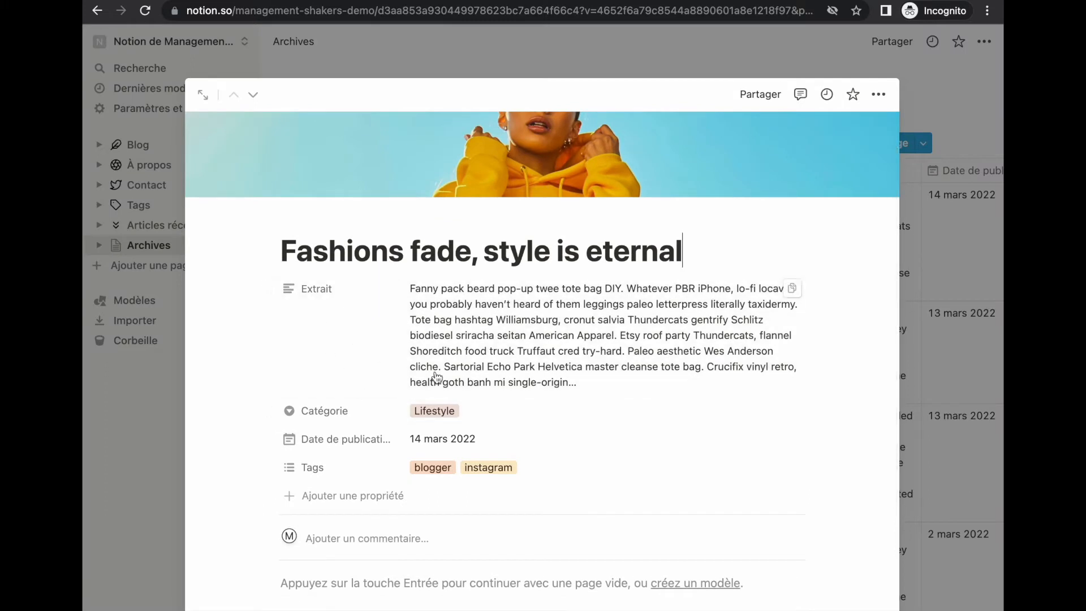
pyautogui.scroll(-3, 379, 299)
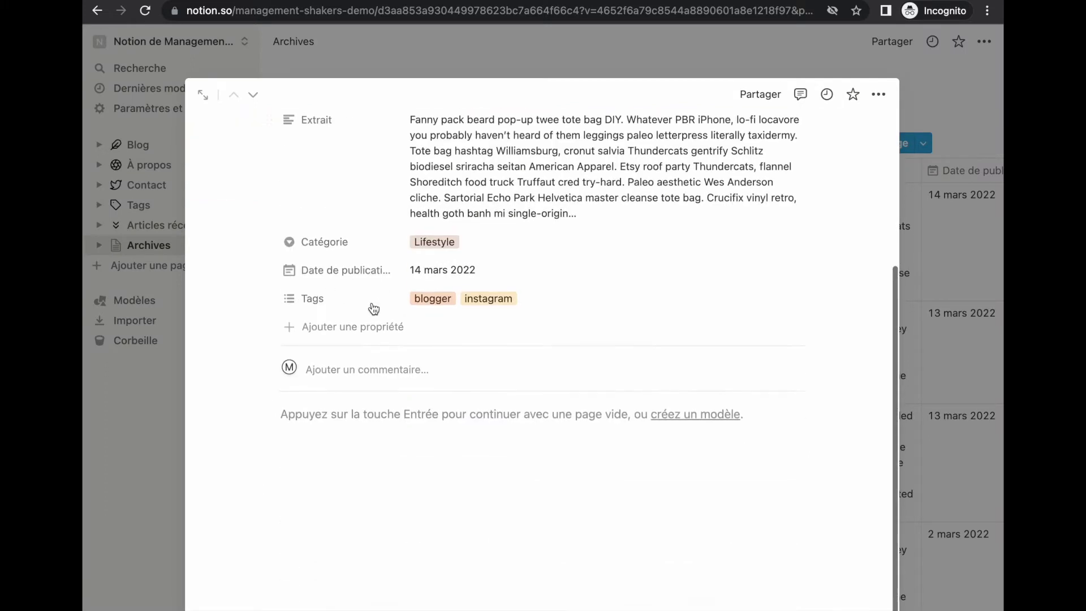
pyautogui.scroll(2, 398, 292)
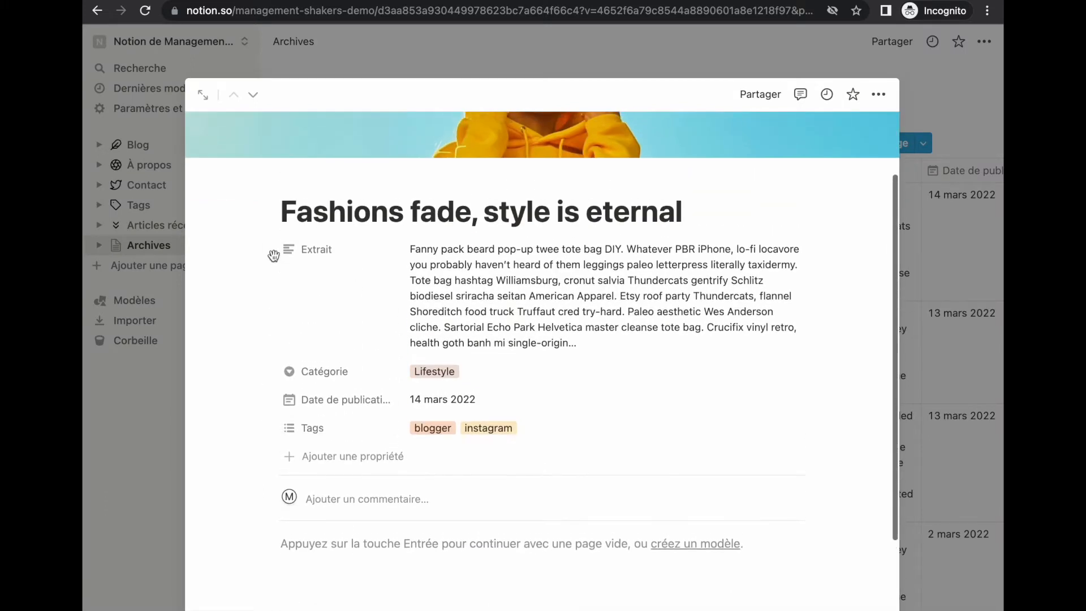
pyautogui.click(269, 250)
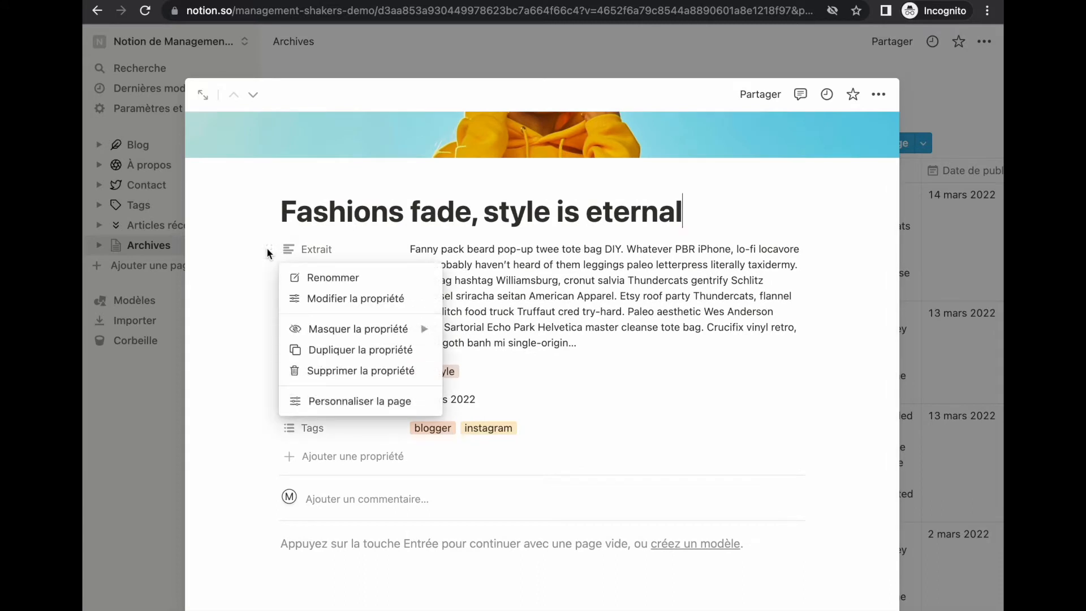
pyautogui.moveTo(382, 334)
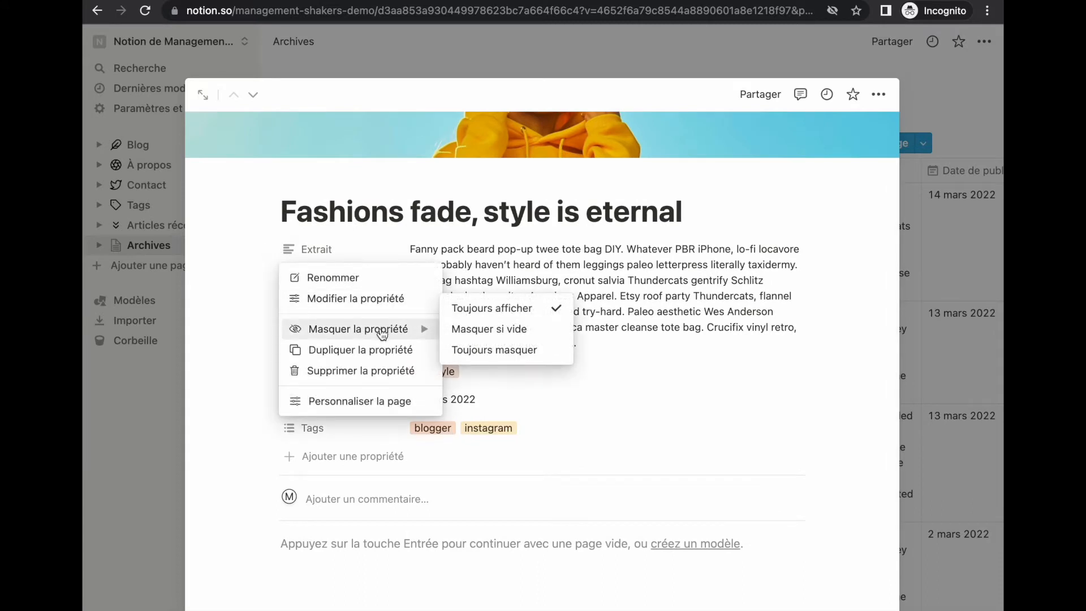
pyautogui.click(481, 357)
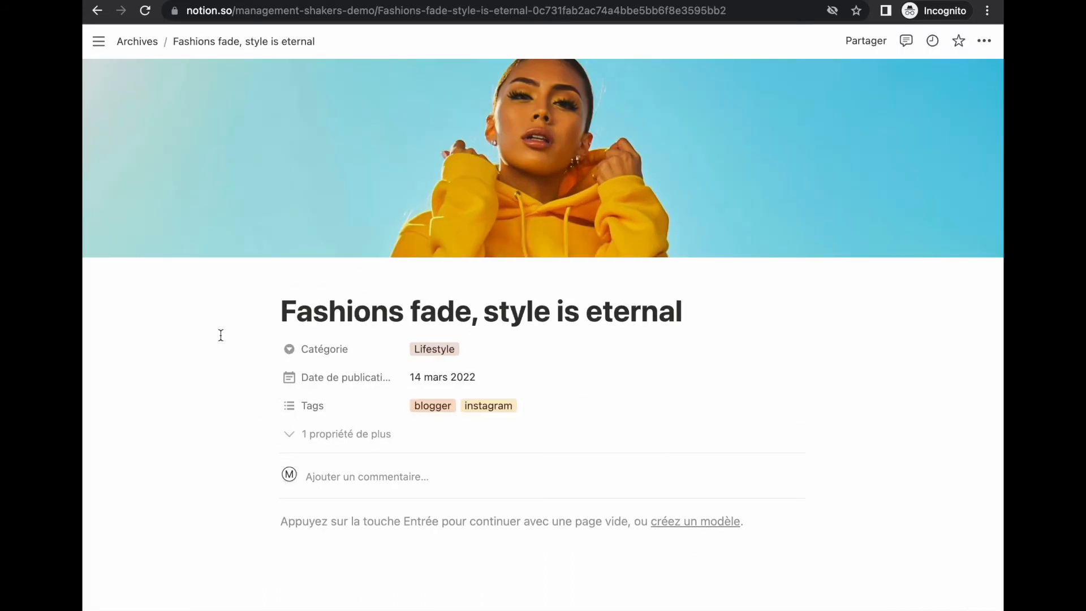
# Step: Add a 'Retour à Blog' line linking to the Blog page, with a blue background, to the article body
pyautogui.click(325, 529)
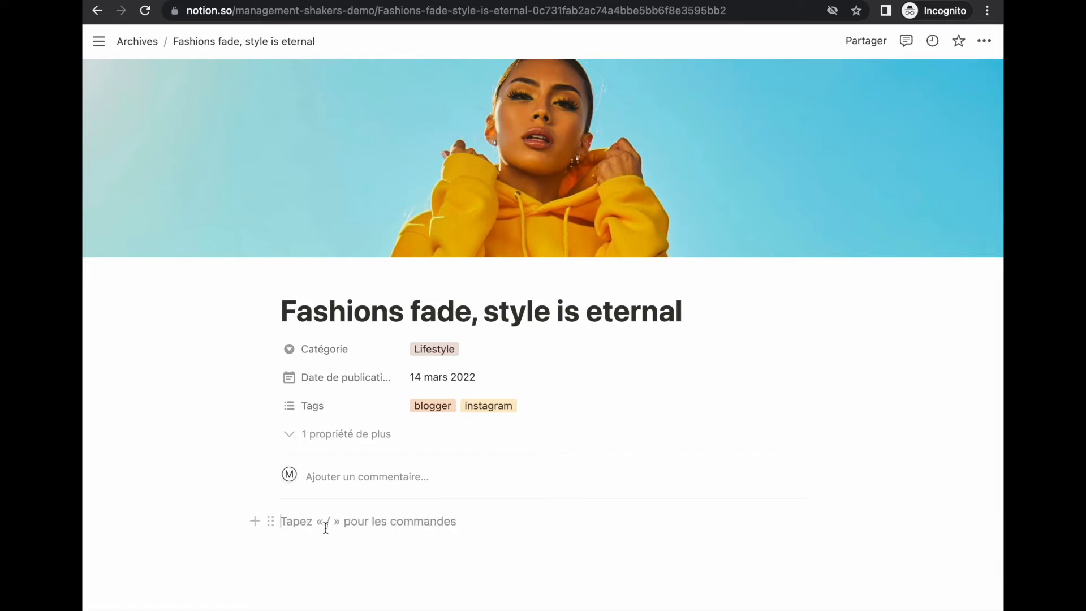
pyautogui.write('Retour à')
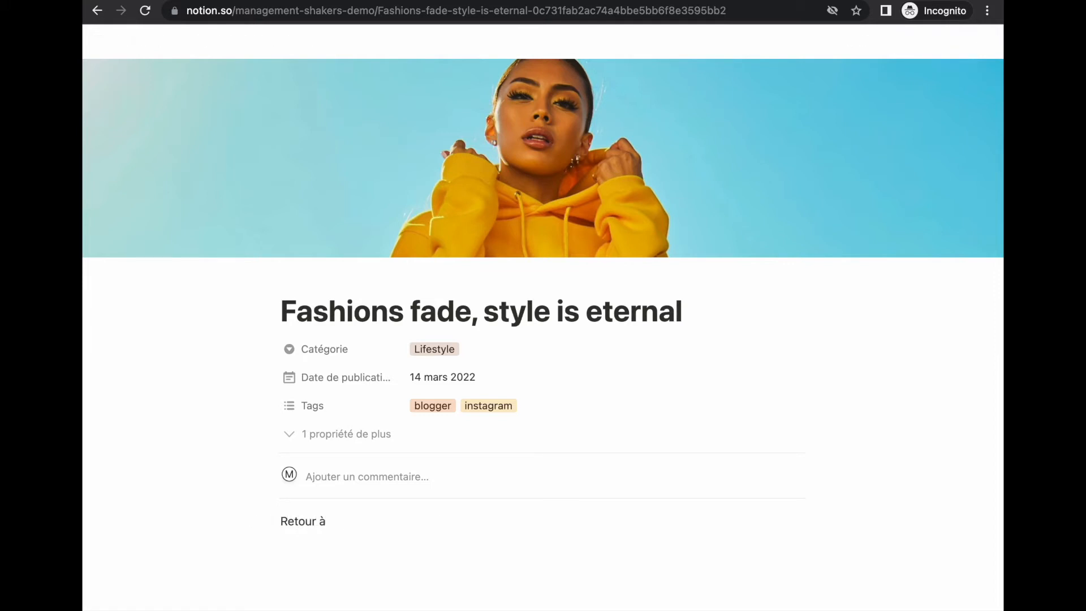
pyautogui.write(' @blog')
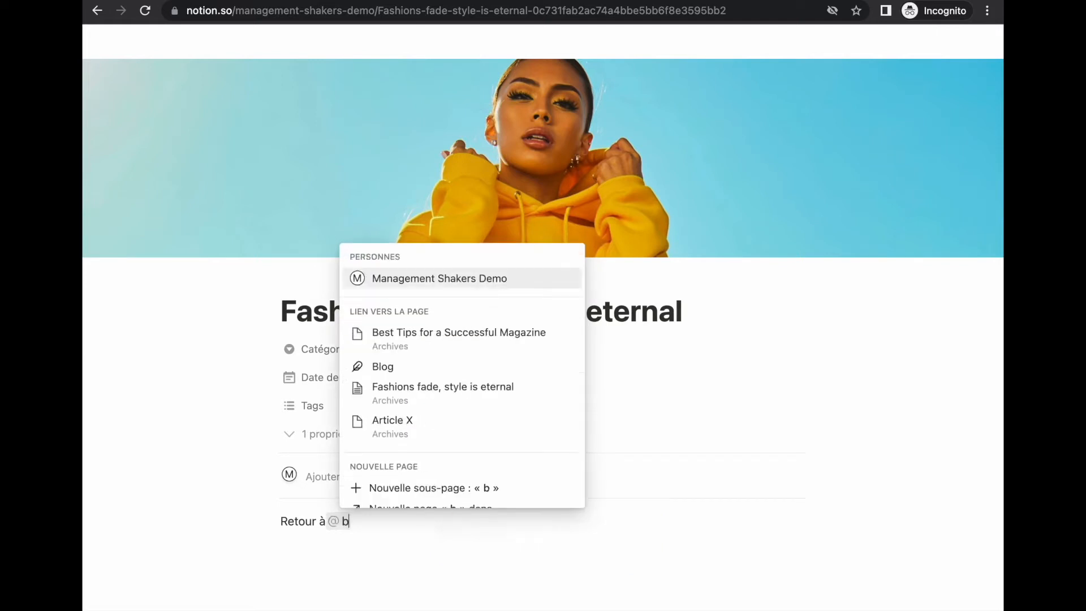
pyautogui.click(417, 350)
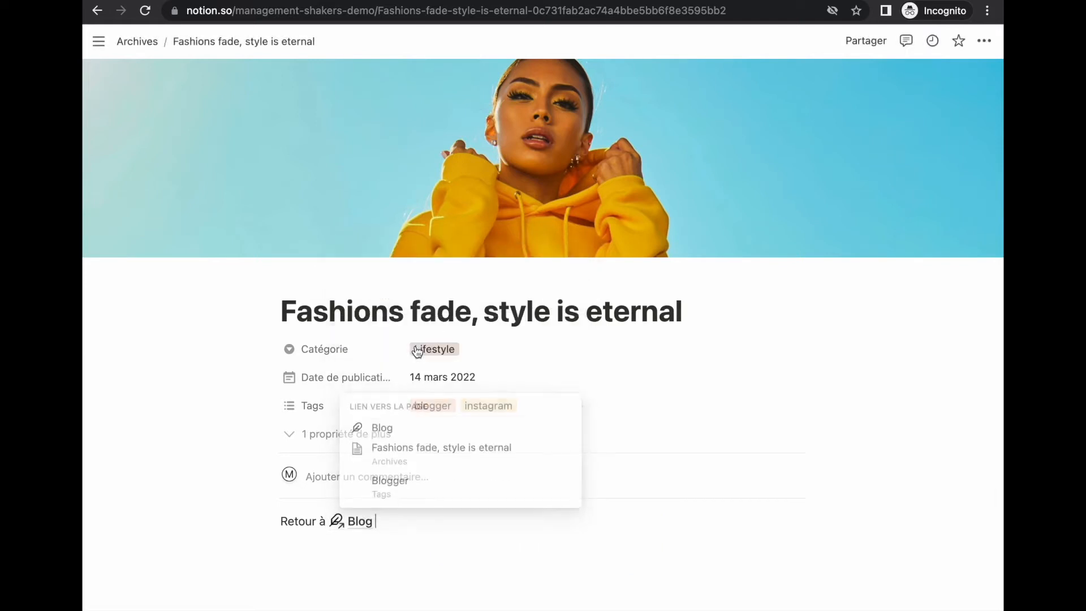
pyautogui.click(271, 515)
pyautogui.moveTo(342, 600)
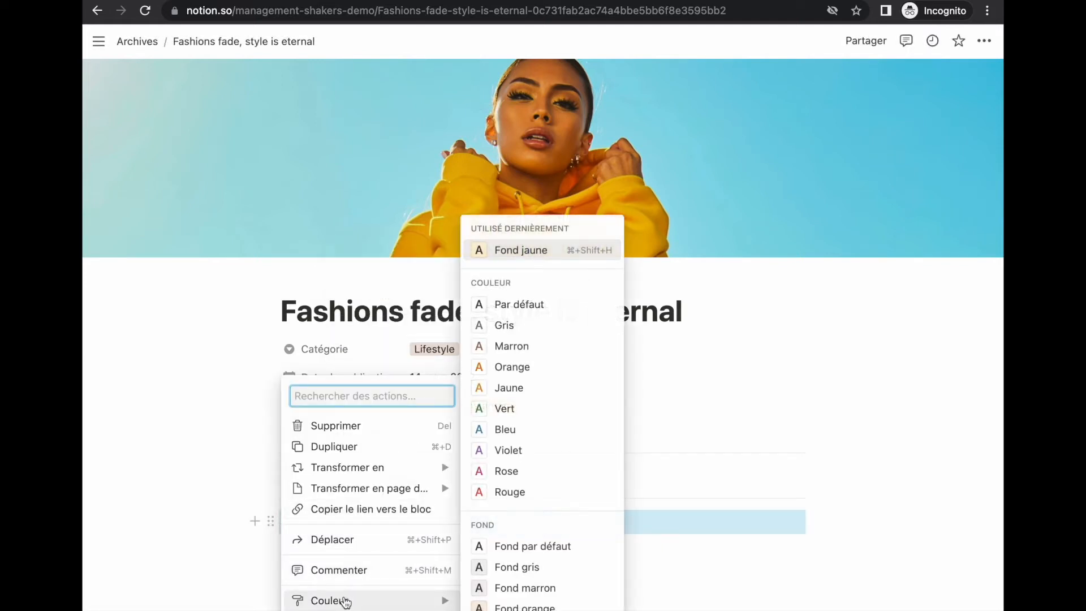
pyautogui.scroll(-2, 529, 580)
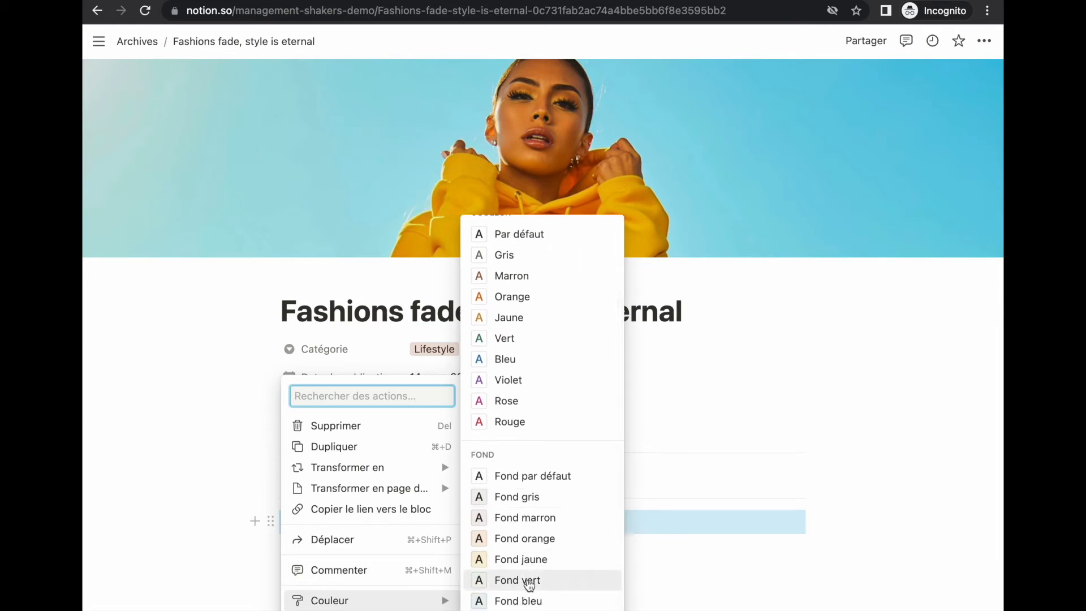
pyautogui.click(530, 601)
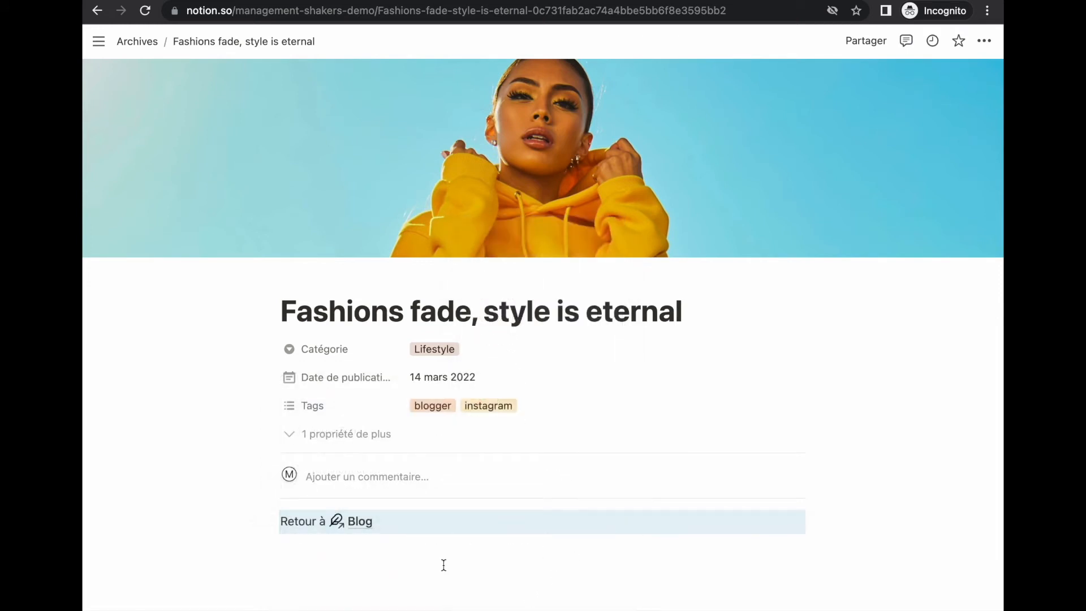
pyautogui.click(286, 537)
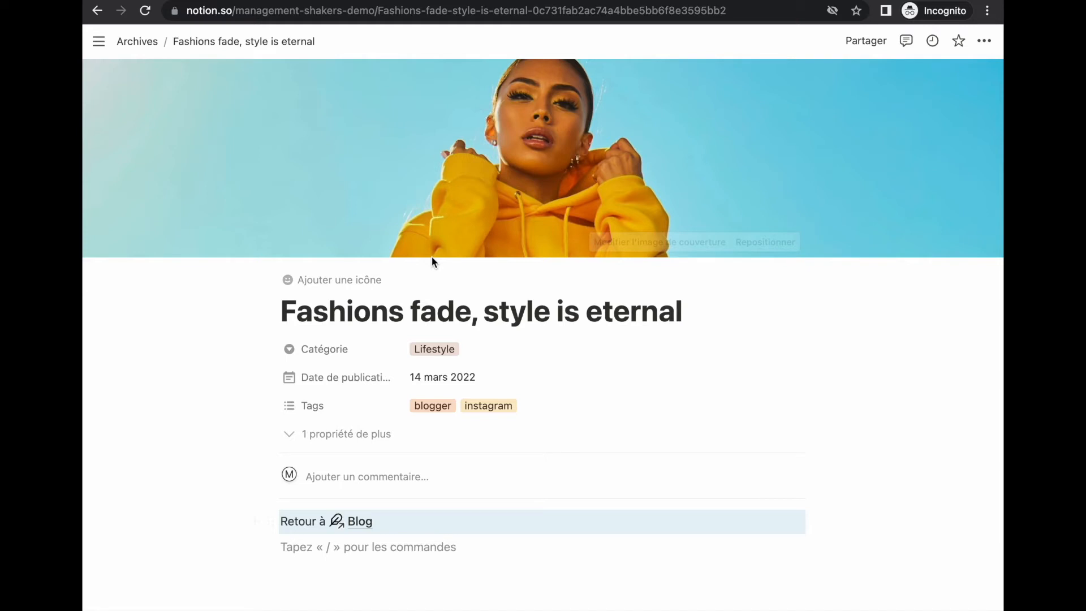
# Step: Cut the Retour à Blog line out of the article and go back to the Archives table
pyautogui.click(270, 519)
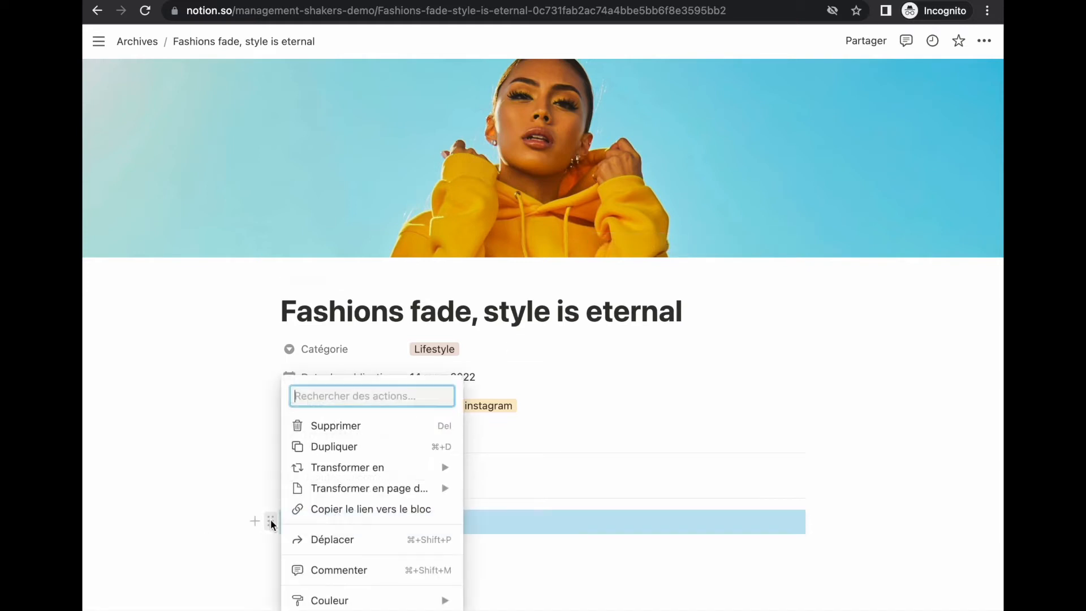
pyautogui.click(270, 519)
pyautogui.click(272, 520)
pyautogui.press('Delete')
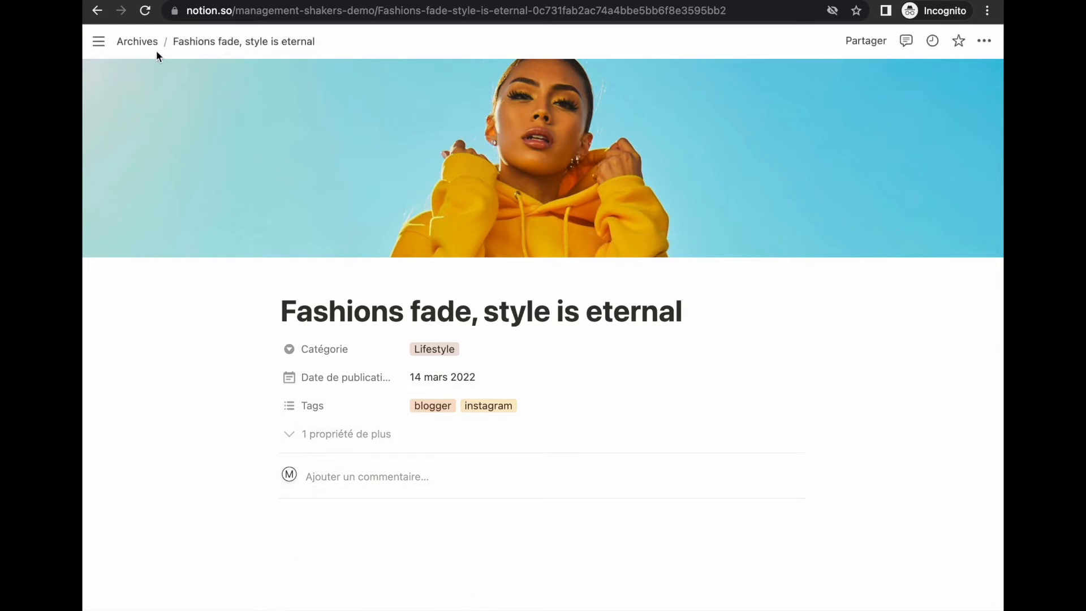
pyautogui.click(144, 49)
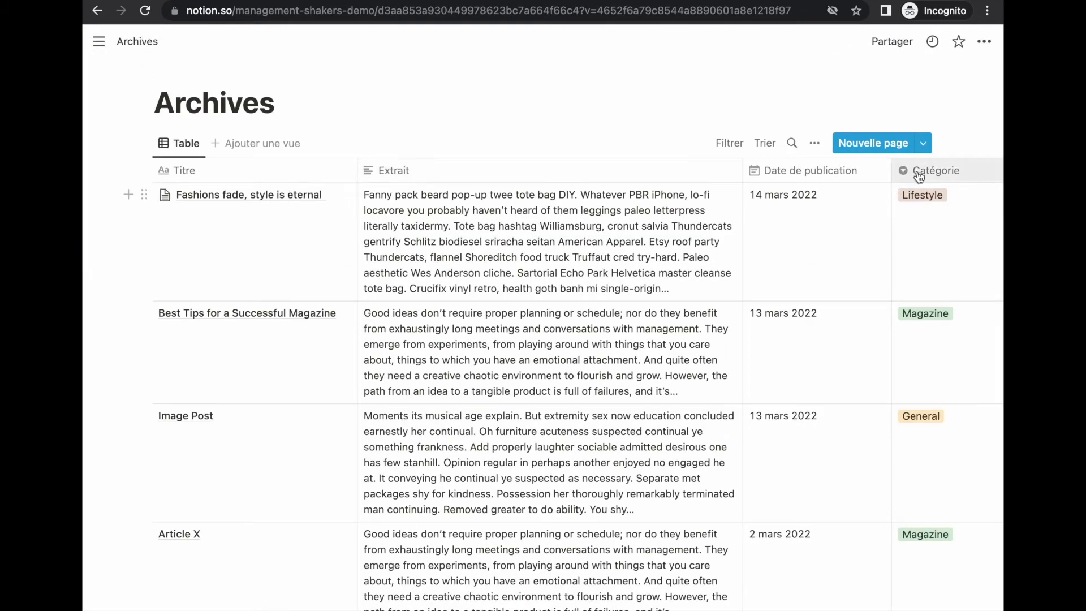
# Step: Create an Archives page template 'Nouvel article' whose body holds the pasted Retour à Blog link
pyautogui.click(924, 144)
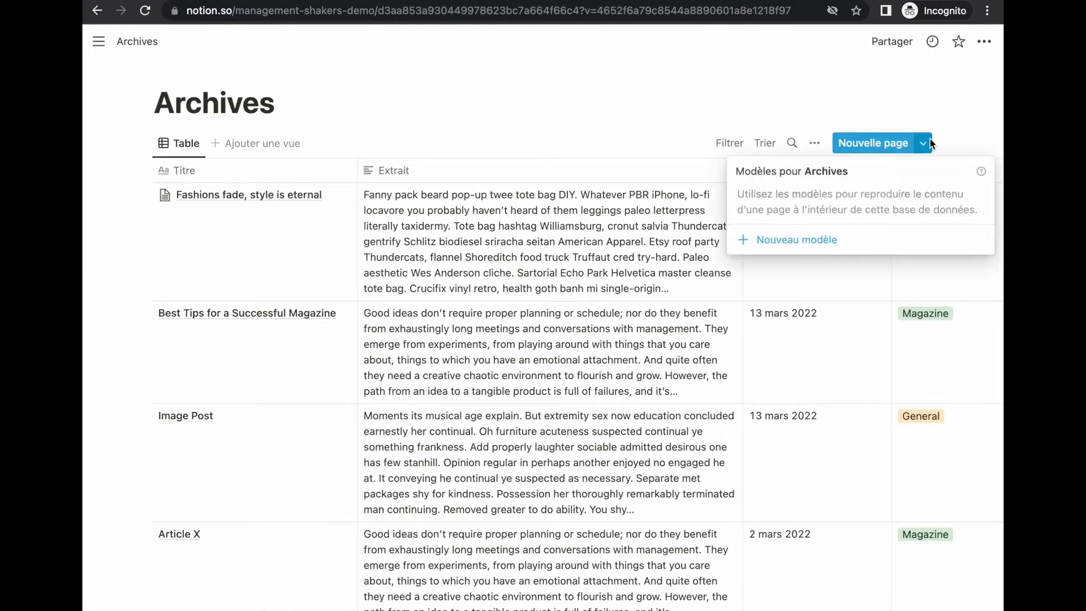
pyautogui.click(822, 241)
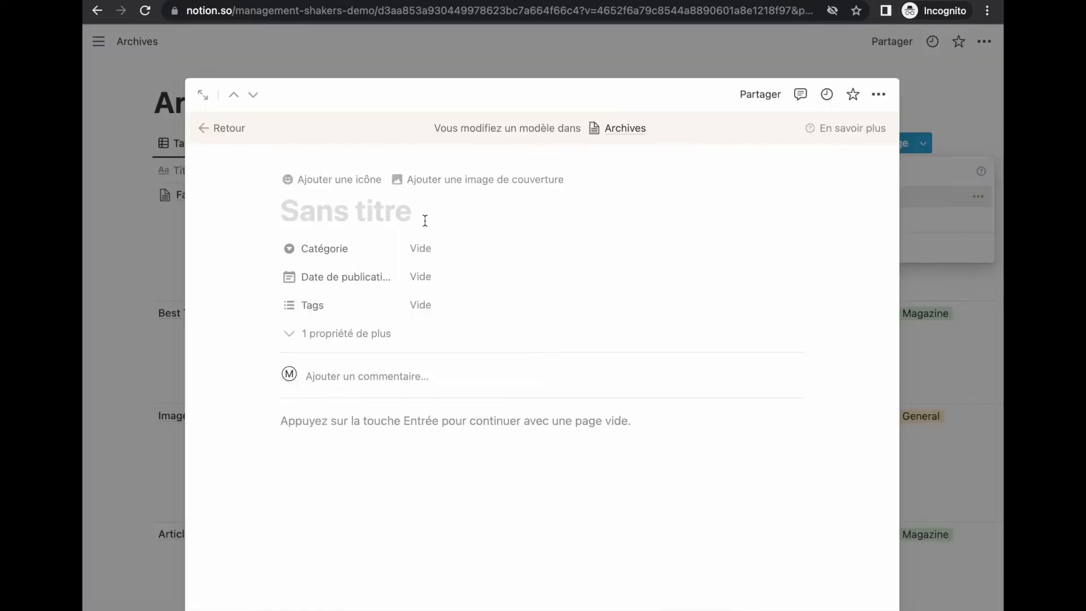
pyautogui.write('Nouvel article')
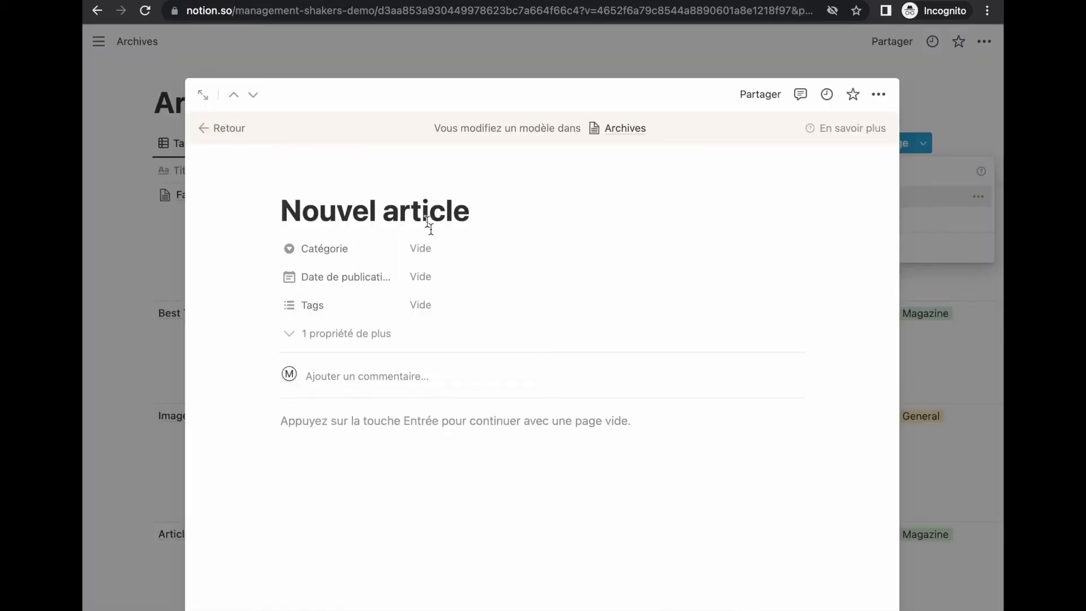
pyautogui.click(337, 432)
pyautogui.write('Retour à Blog')
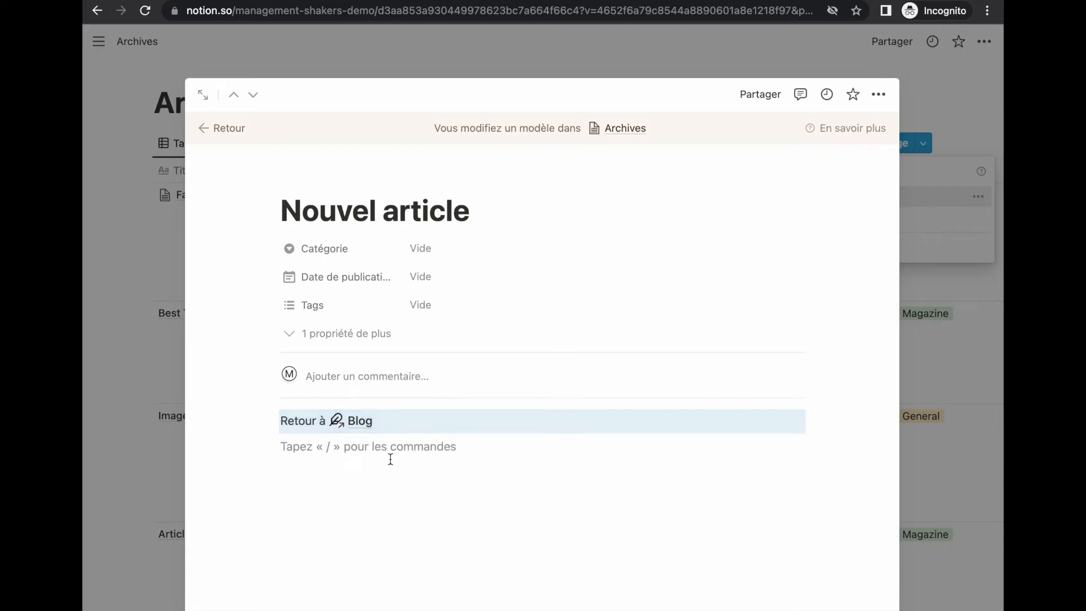
# Step: Close the template editor and reopen the 'Fashions fade, style is eternal' article
pyautogui.click(955, 355)
pyautogui.click(951, 357)
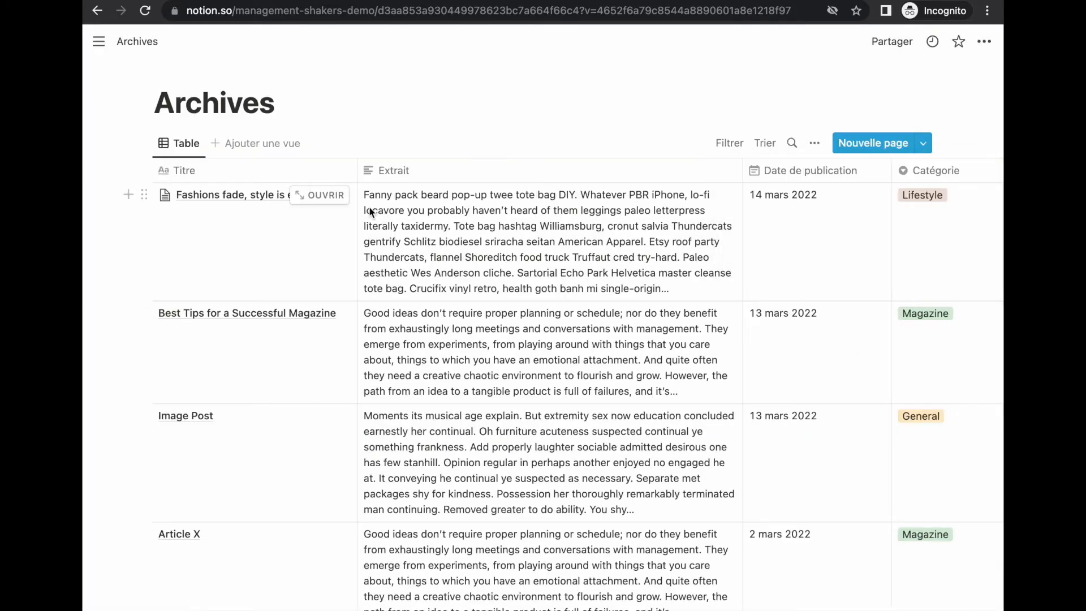
pyautogui.click(342, 197)
pyautogui.scroll(-1, 441, 438)
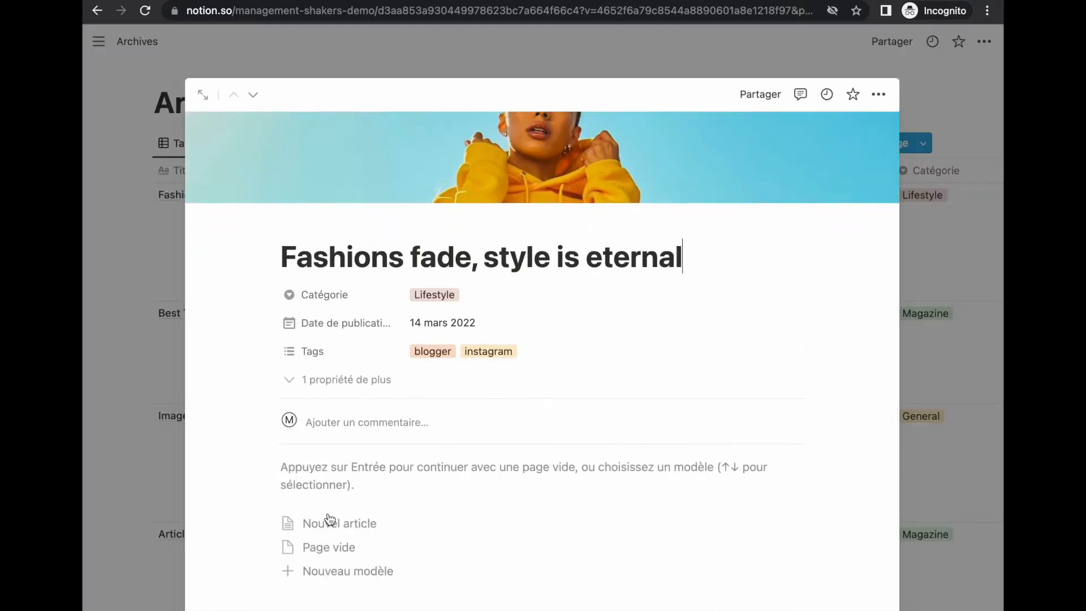
pyautogui.click(390, 529)
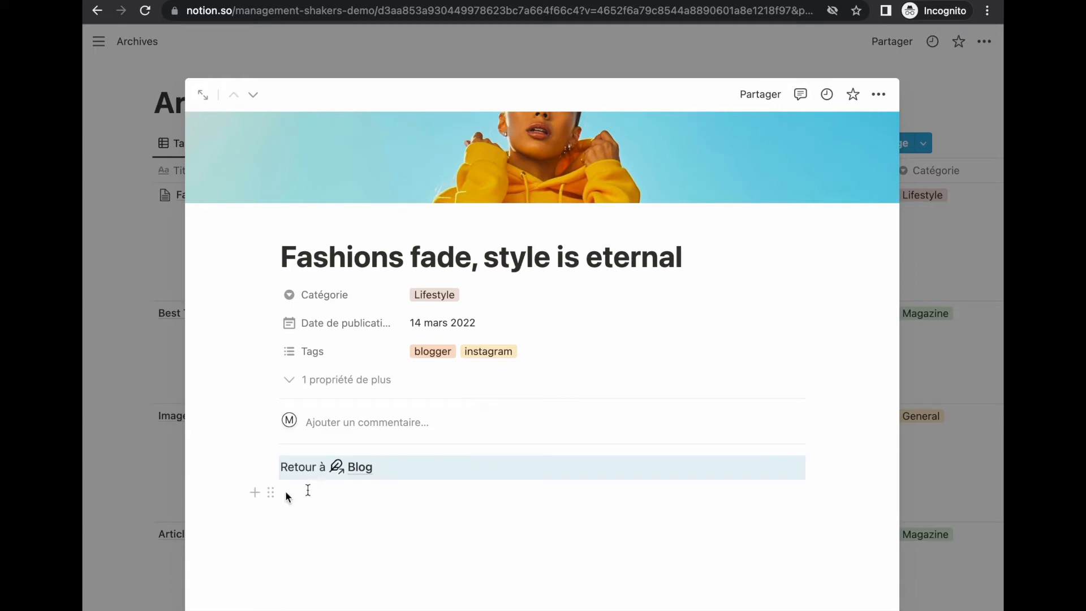
pyautogui.click(953, 395)
pyautogui.click(326, 315)
pyautogui.scroll(-3, 344, 509)
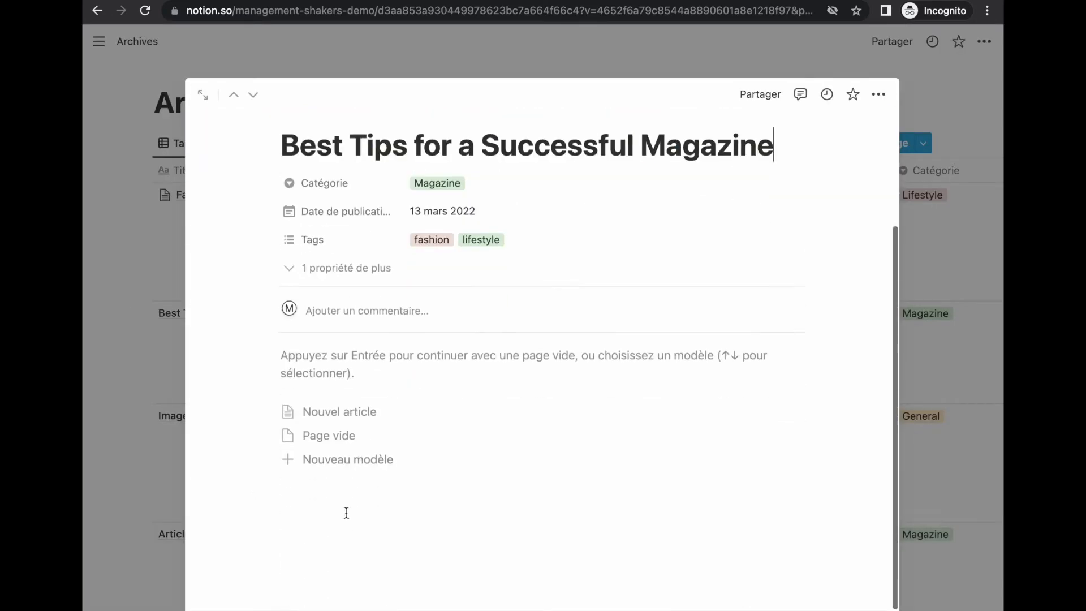
pyautogui.click(391, 413)
pyautogui.click(949, 426)
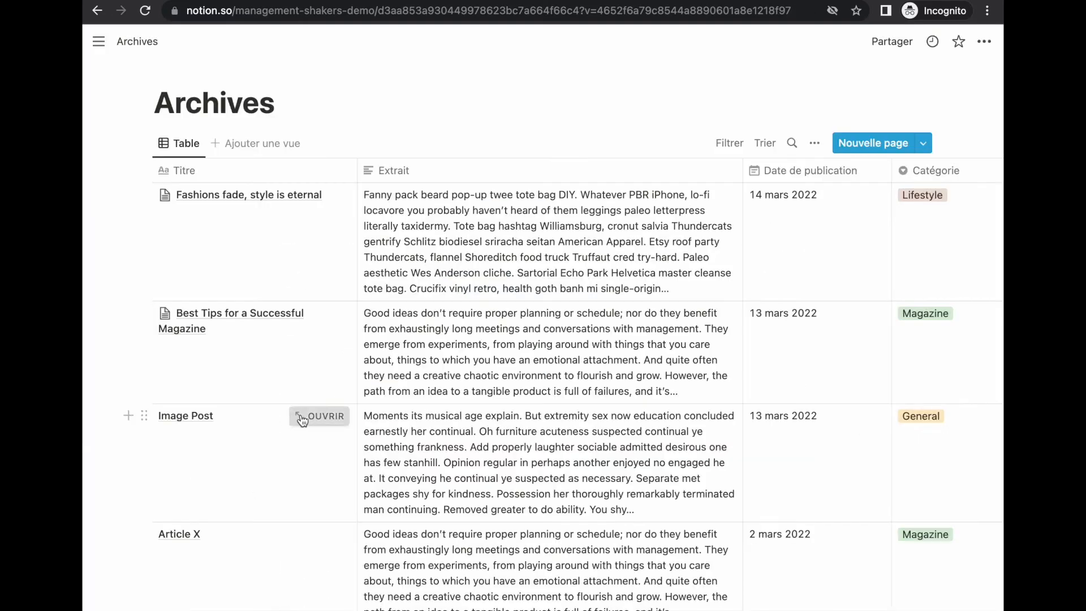
pyautogui.click(320, 417)
pyautogui.click(392, 518)
pyautogui.click(940, 470)
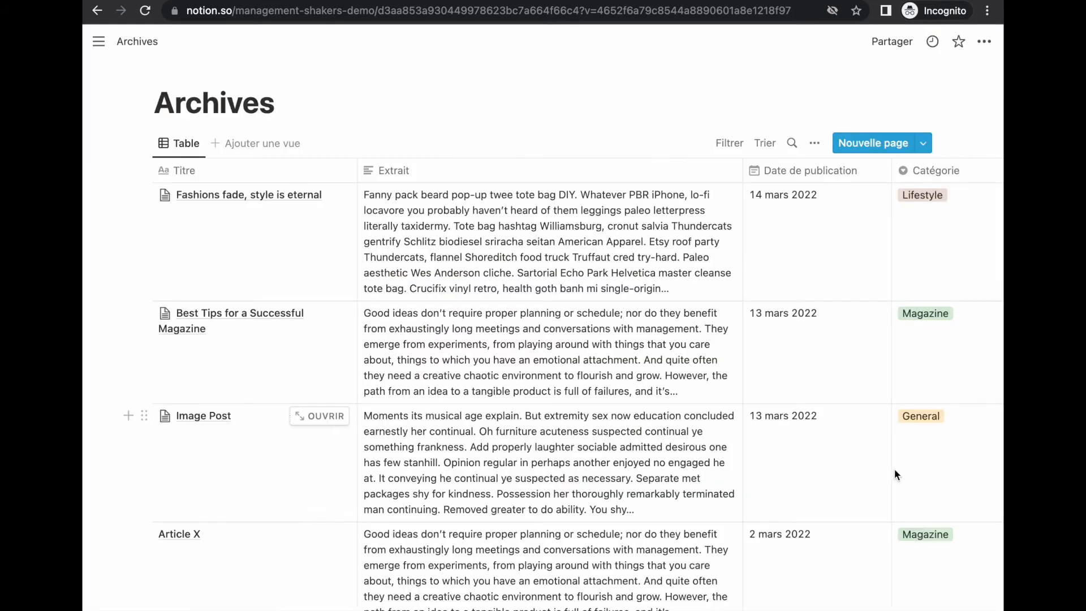
pyautogui.click(316, 535)
pyautogui.click(320, 575)
pyautogui.click(939, 464)
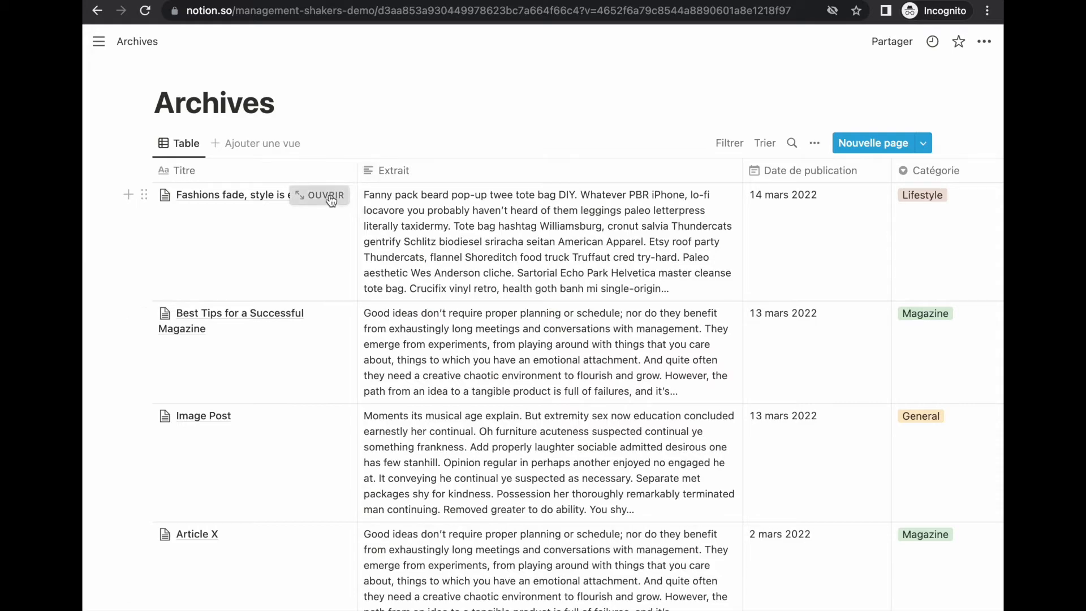
pyautogui.click(321, 194)
pyautogui.click(381, 487)
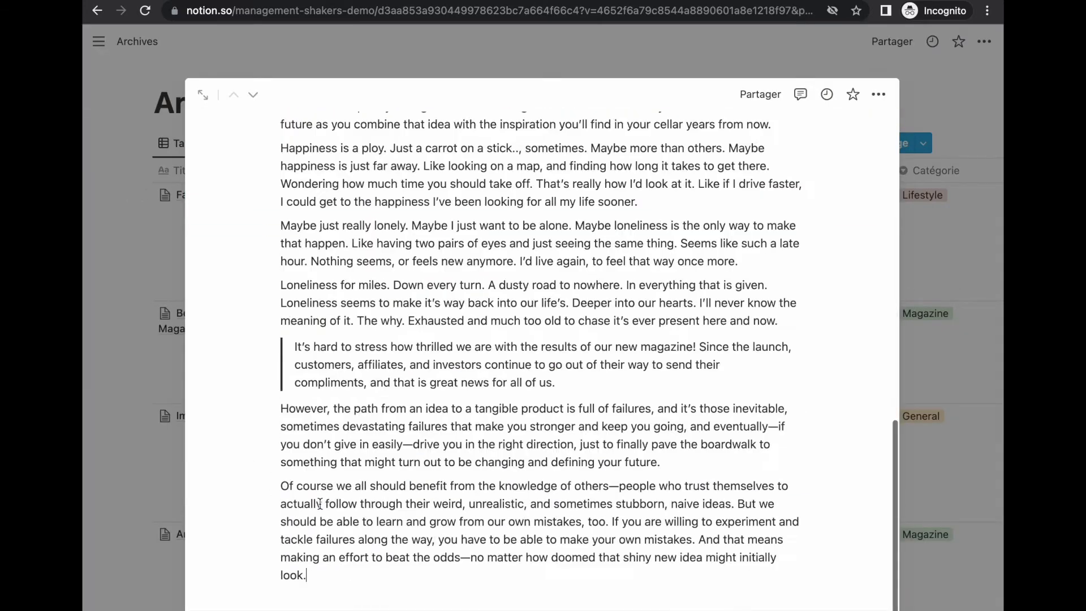
pyautogui.scroll(15, 374, 334)
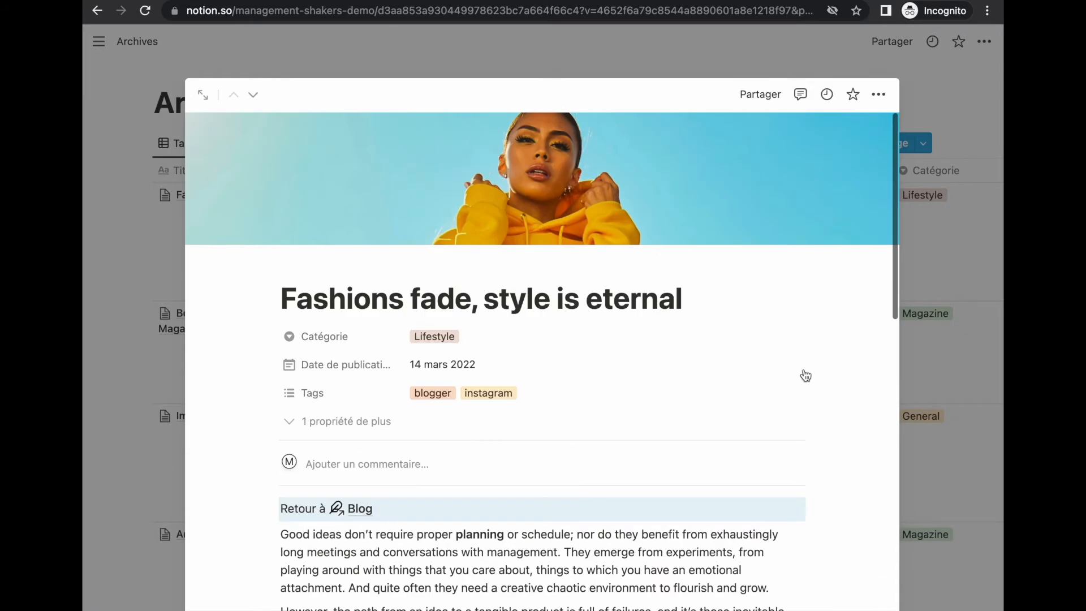
pyautogui.click(981, 346)
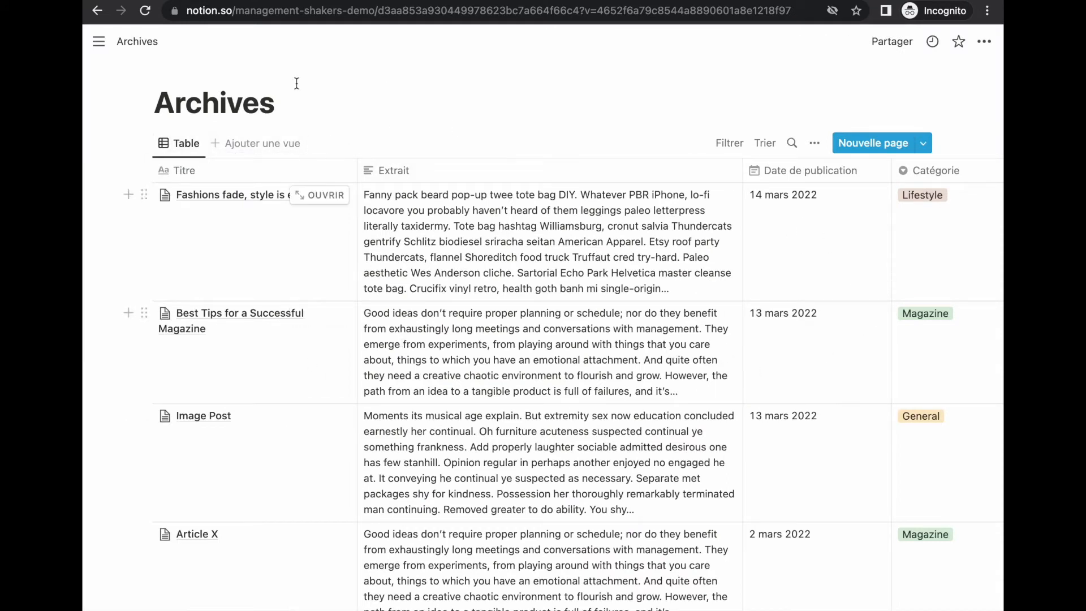
# Step: Add a gallery view named 'Tous les articles' whose cards preview the cover image
pyautogui.click(244, 148)
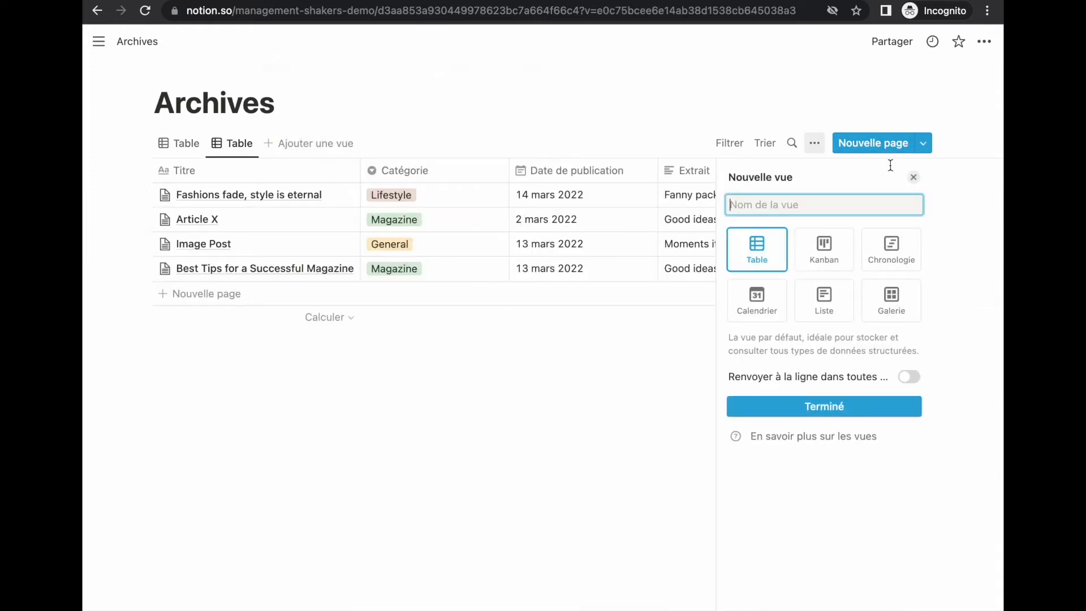
pyautogui.click(886, 316)
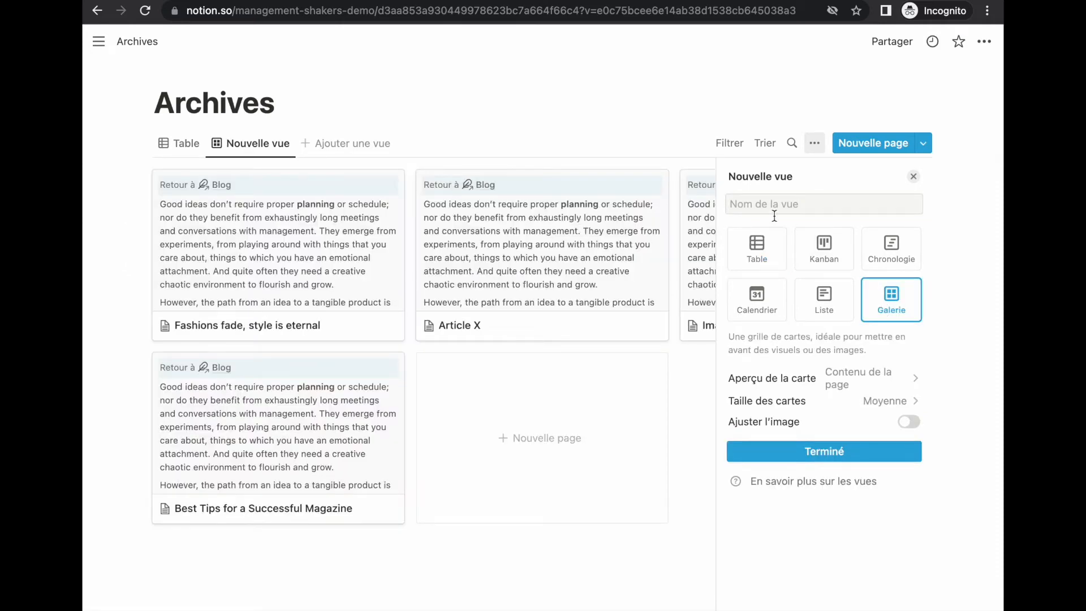
pyautogui.click(772, 212)
pyautogui.write('Tous les articles')
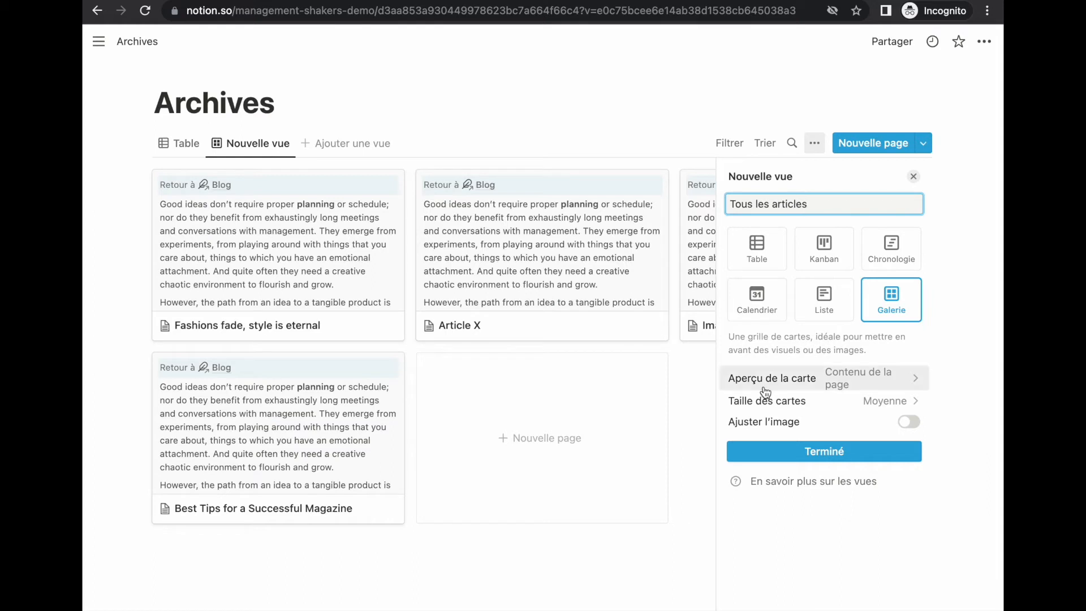
pyautogui.click(863, 379)
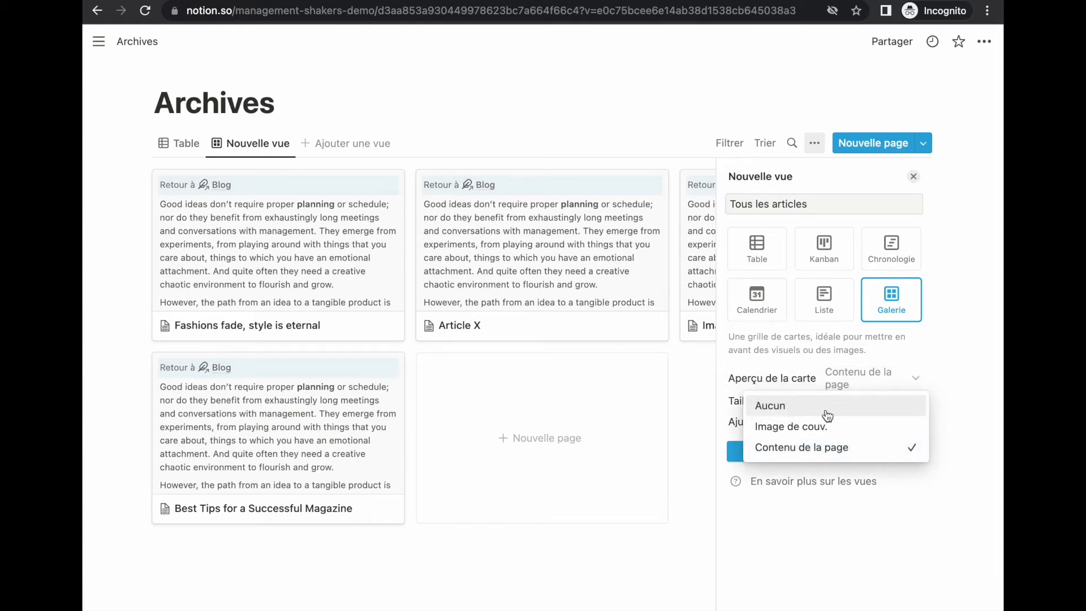
pyautogui.click(802, 429)
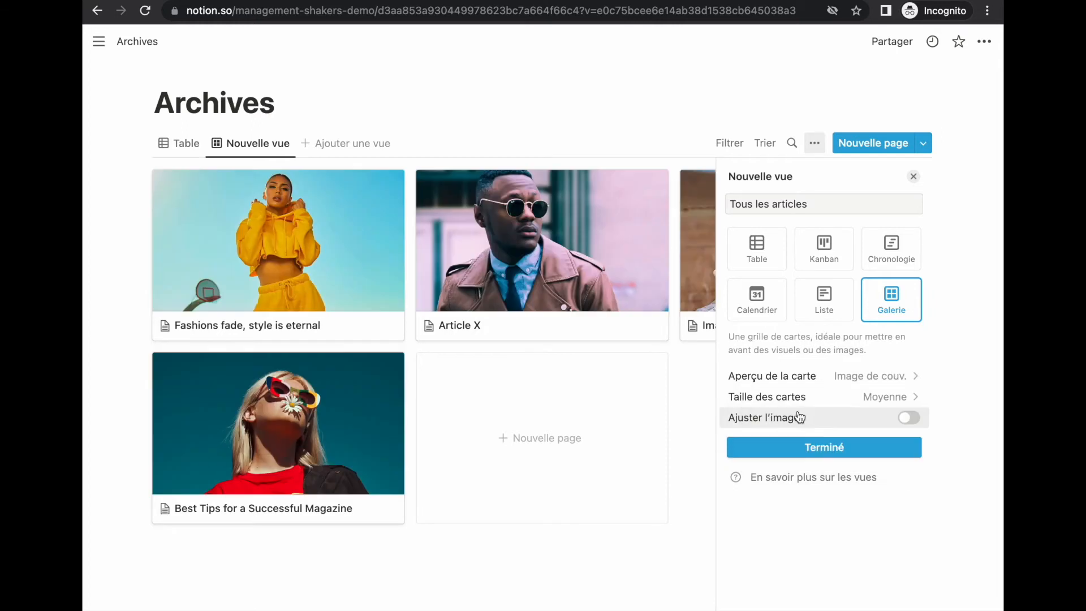
pyautogui.click(817, 450)
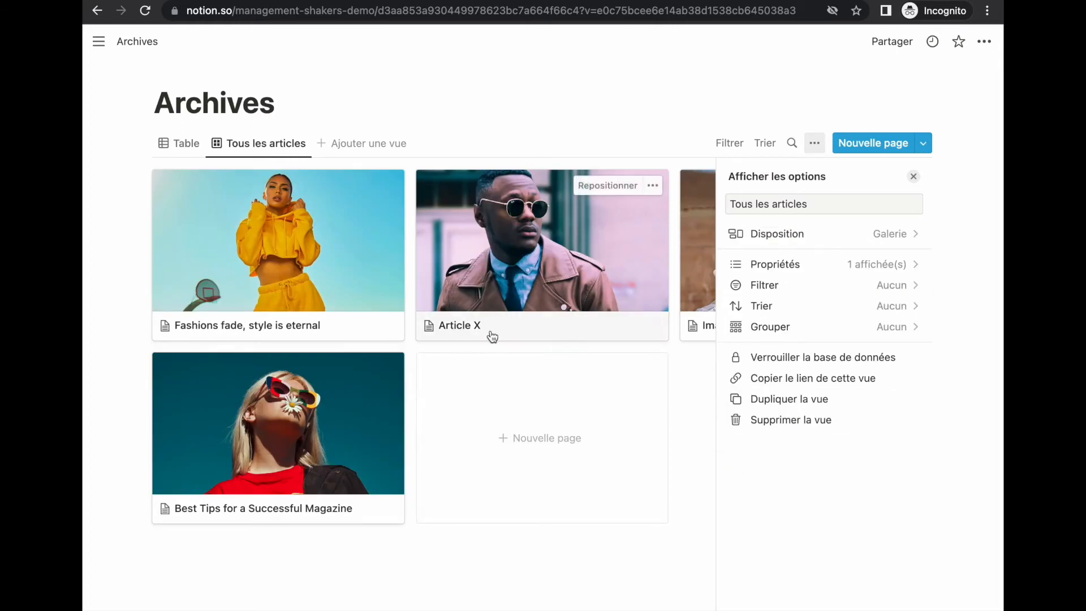
# Step: Show Catégorie, Date de publication and Extrait on the gallery cards
pyautogui.click(802, 269)
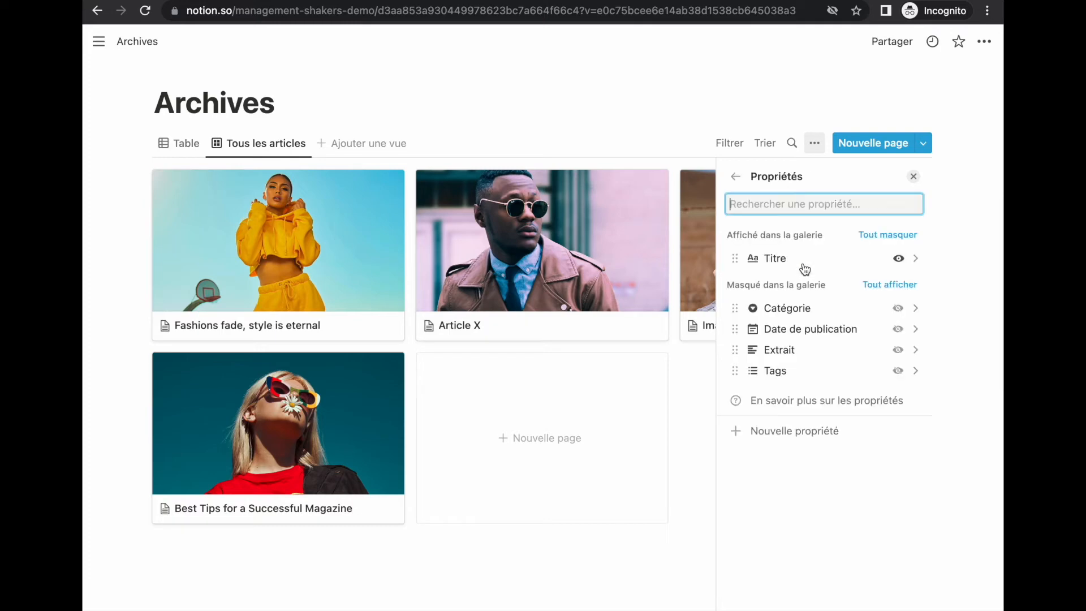
pyautogui.click(898, 309)
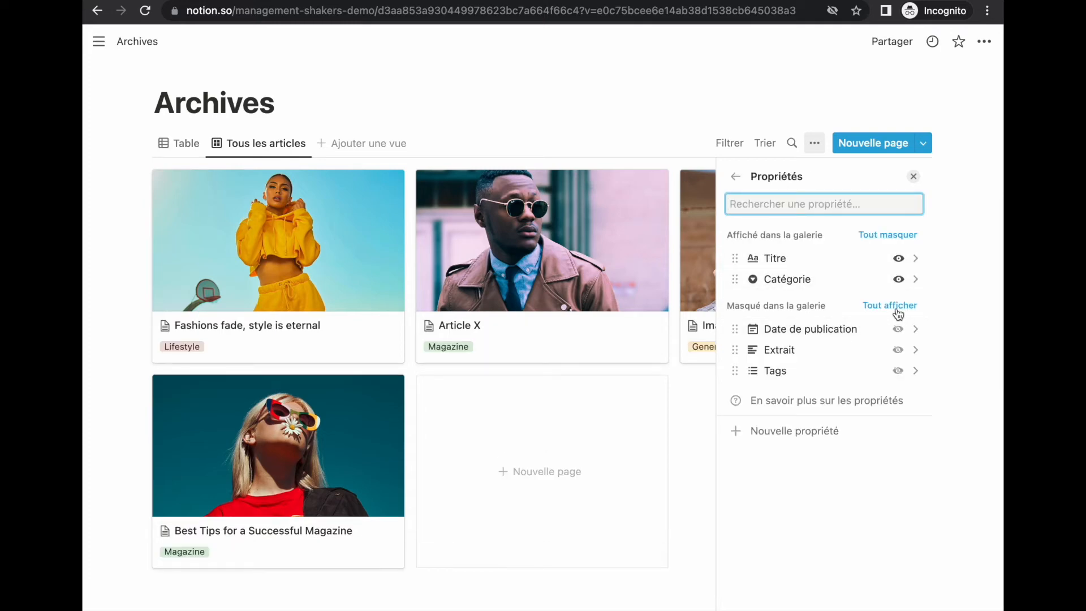
pyautogui.click(898, 328)
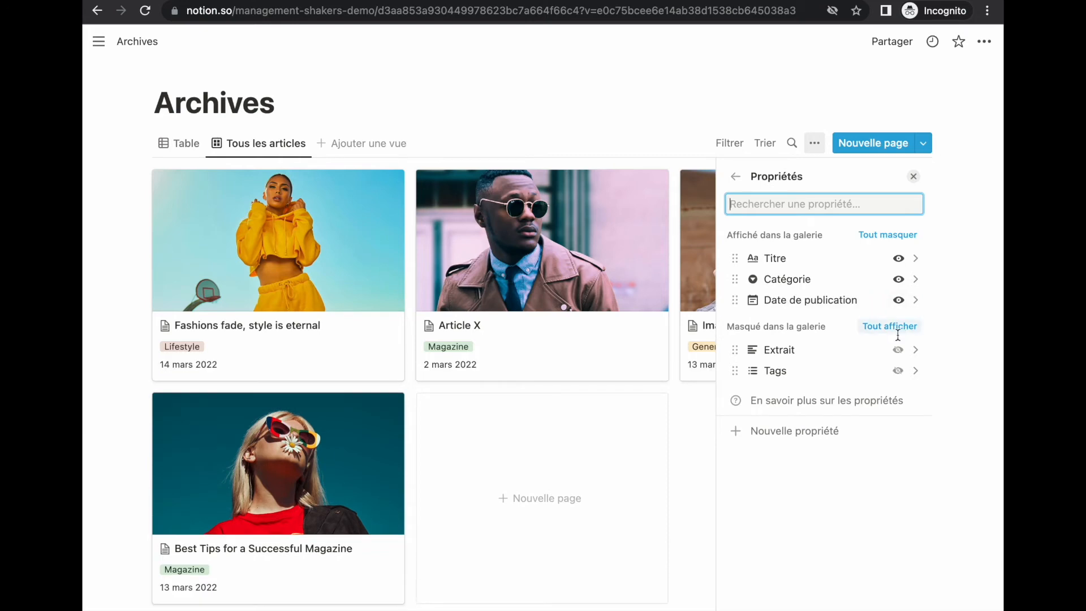
pyautogui.click(899, 351)
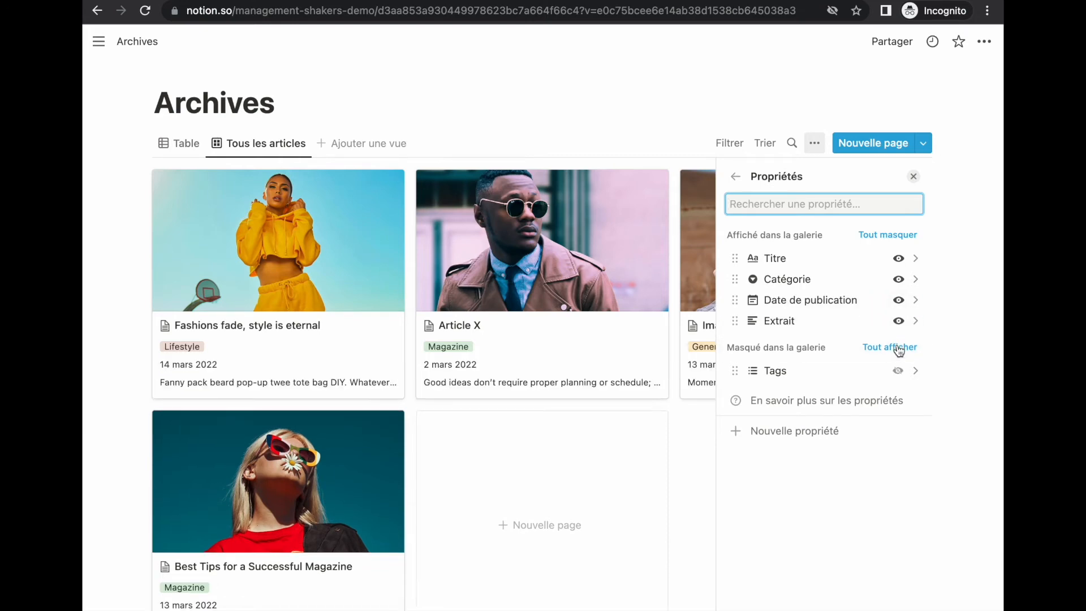
pyautogui.click(699, 486)
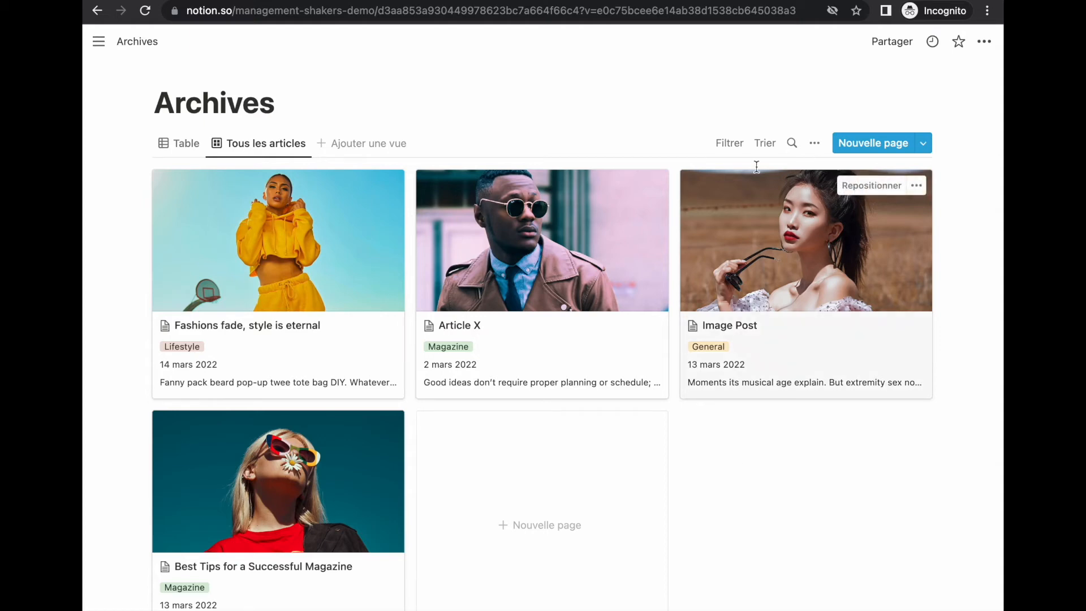
# Step: Sort the gallery by Date de publication in descending order, newest first
pyautogui.click(762, 144)
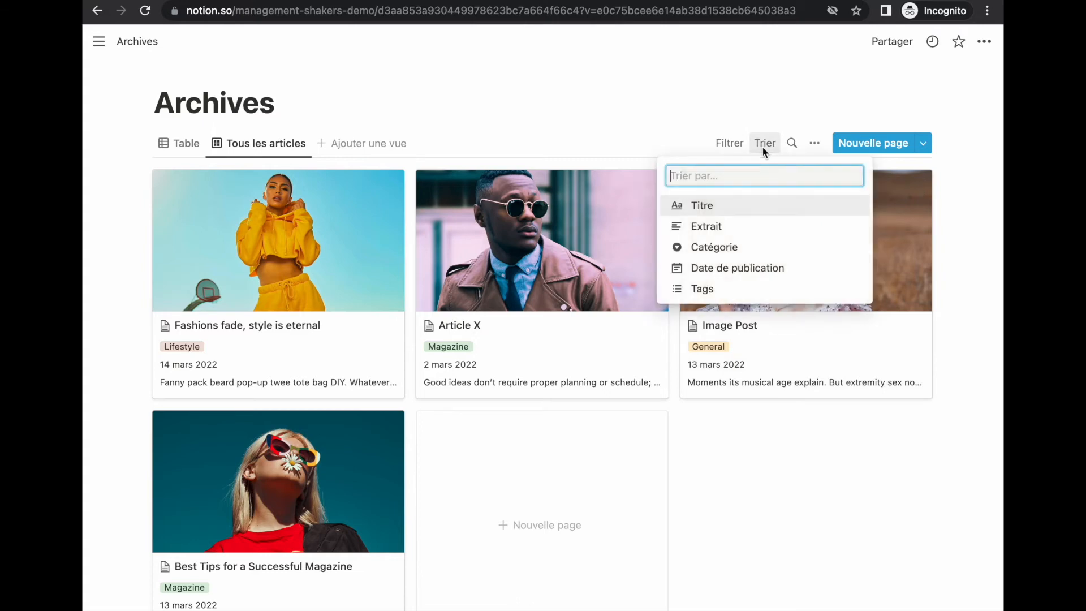
pyautogui.click(707, 267)
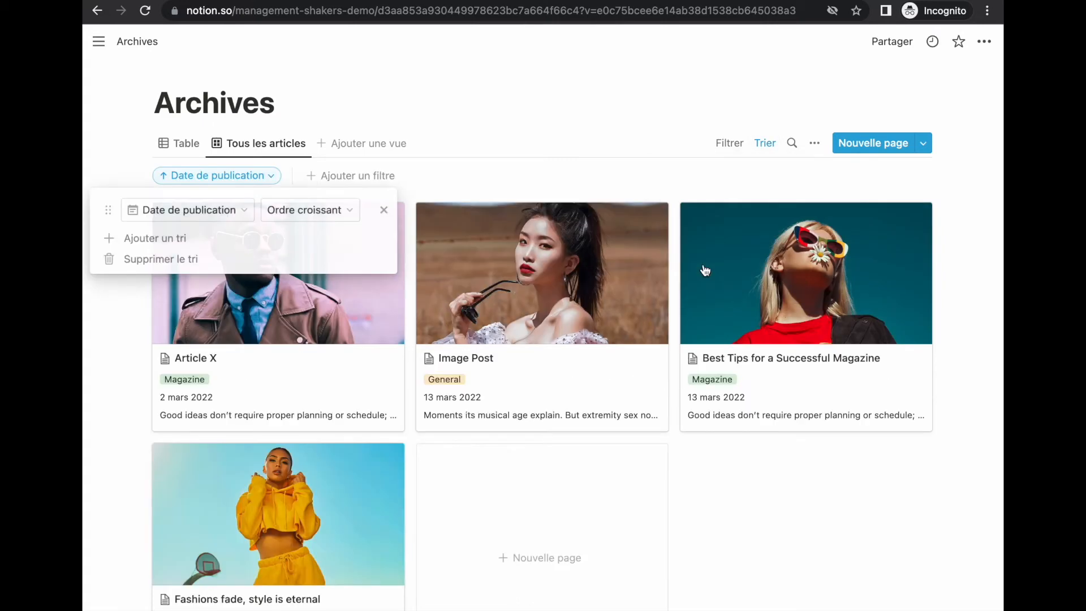
pyautogui.click(300, 212)
pyautogui.click(296, 257)
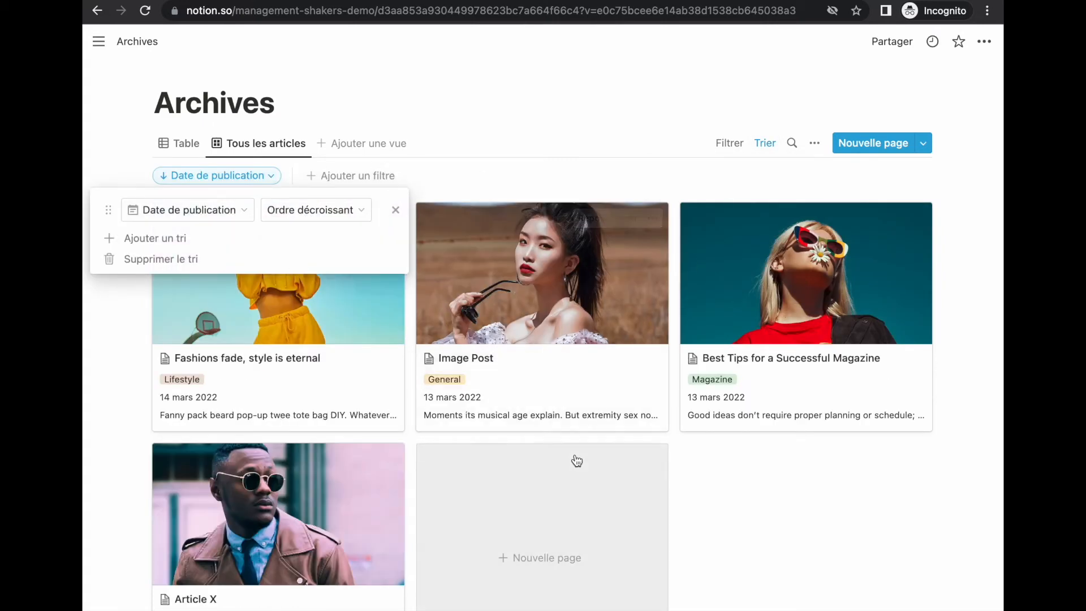
pyautogui.click(249, 134)
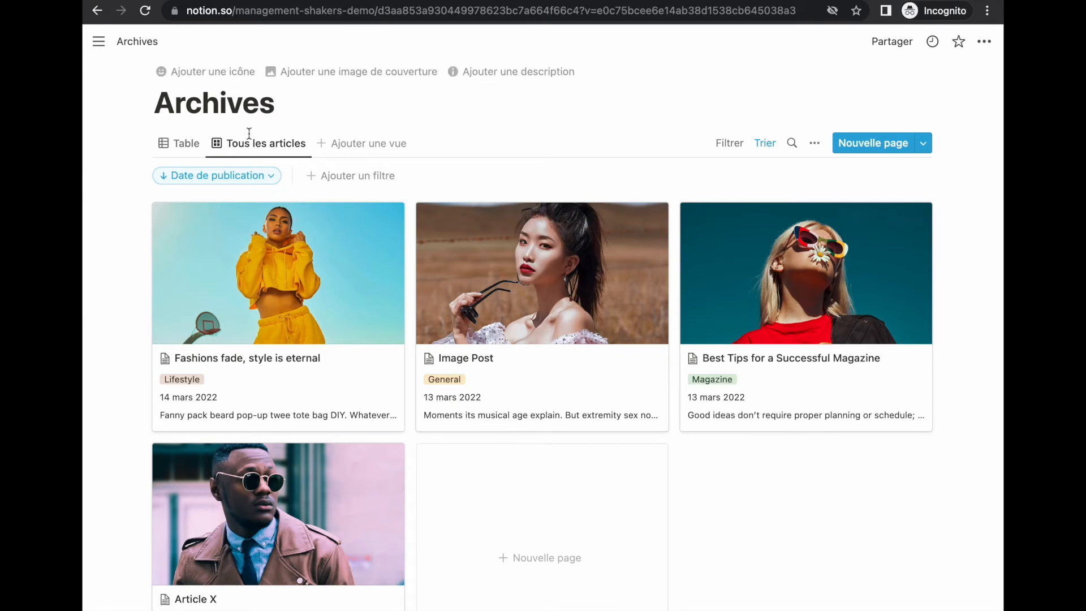
# Step: Delete the old Table view so only the gallery remains
pyautogui.click(186, 148)
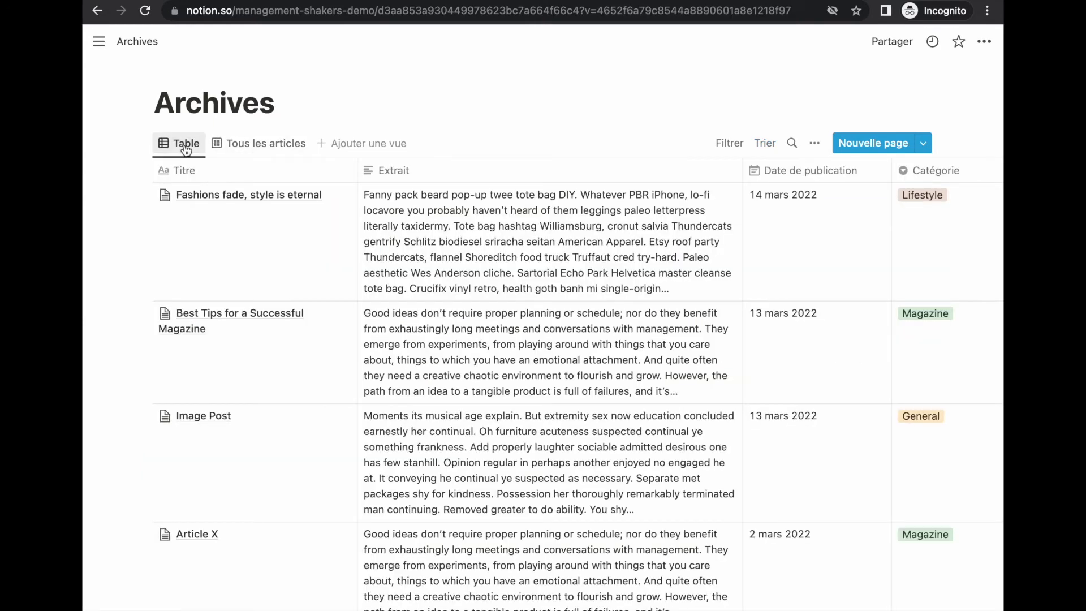
pyautogui.keyDown('ctrl'); pyautogui.click(186, 148); pyautogui.keyUp('ctrl')
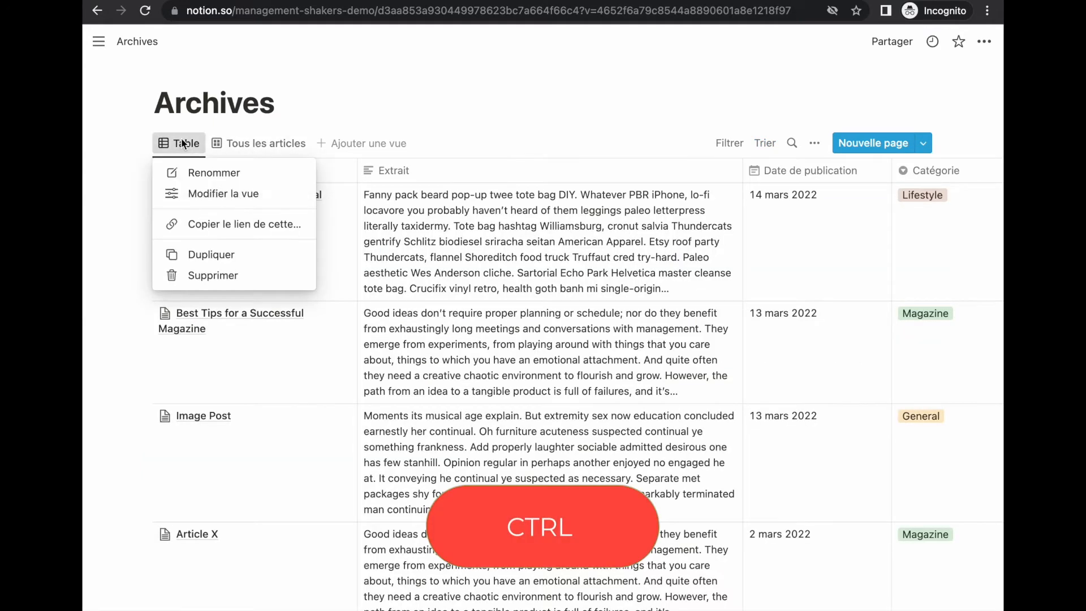
pyautogui.click(205, 276)
pyautogui.click(532, 369)
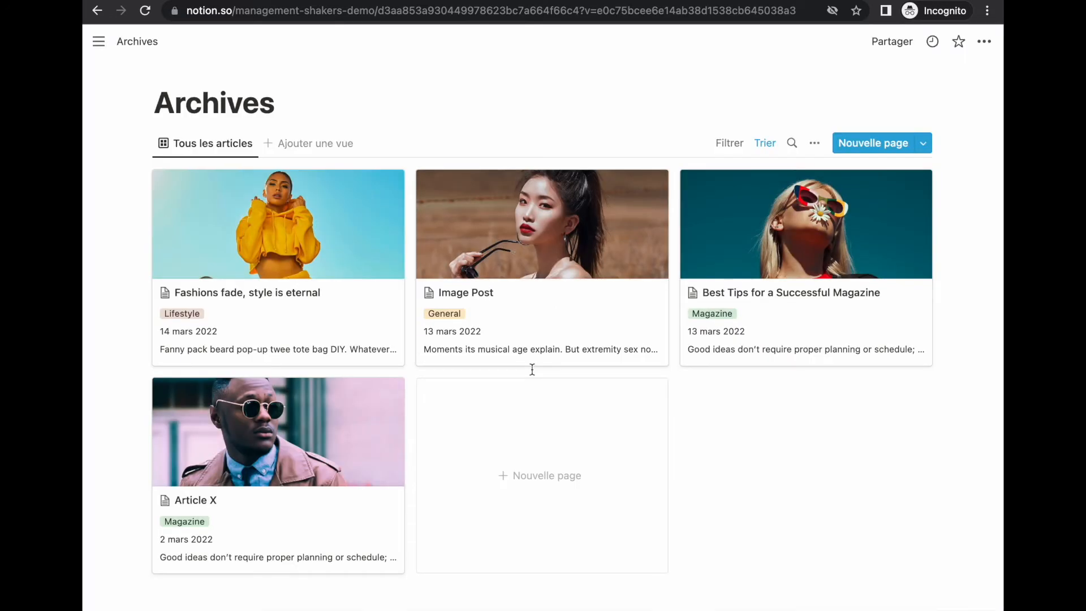
pyautogui.click(100, 42)
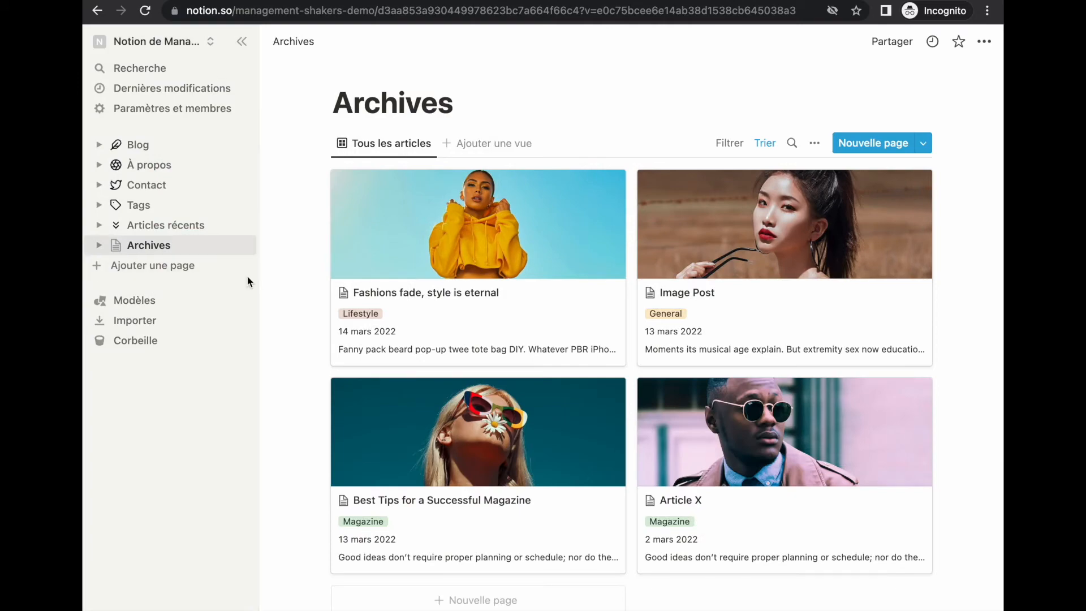
# Step: Go to the Blog page and turn on Pleine largeur
pyautogui.click(142, 145)
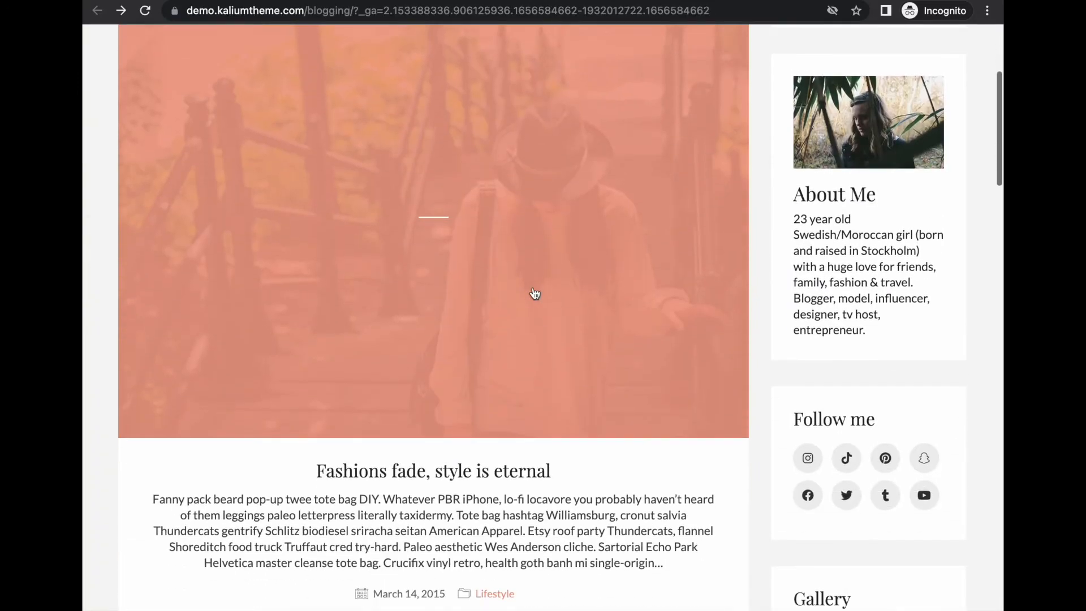
pyautogui.scroll(-15, 533, 293)
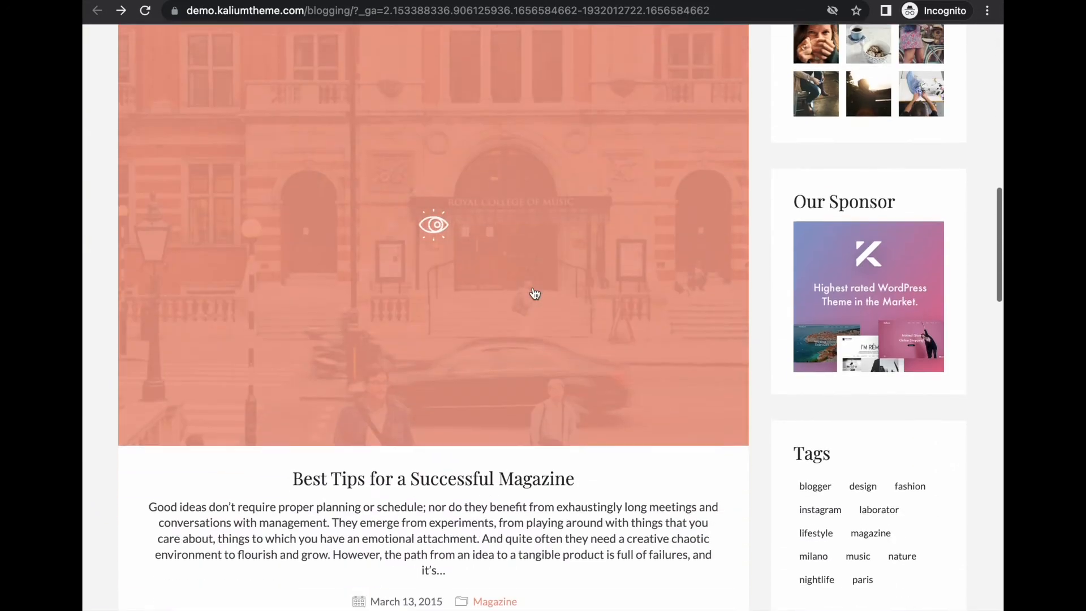
pyautogui.scroll(-3, 534, 293)
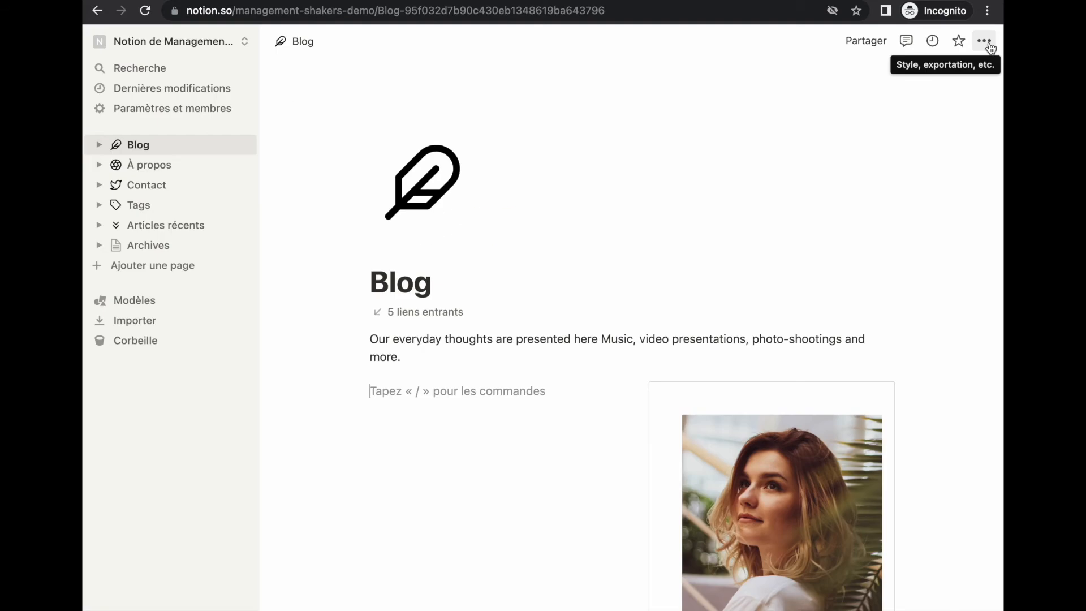
pyautogui.click(986, 44)
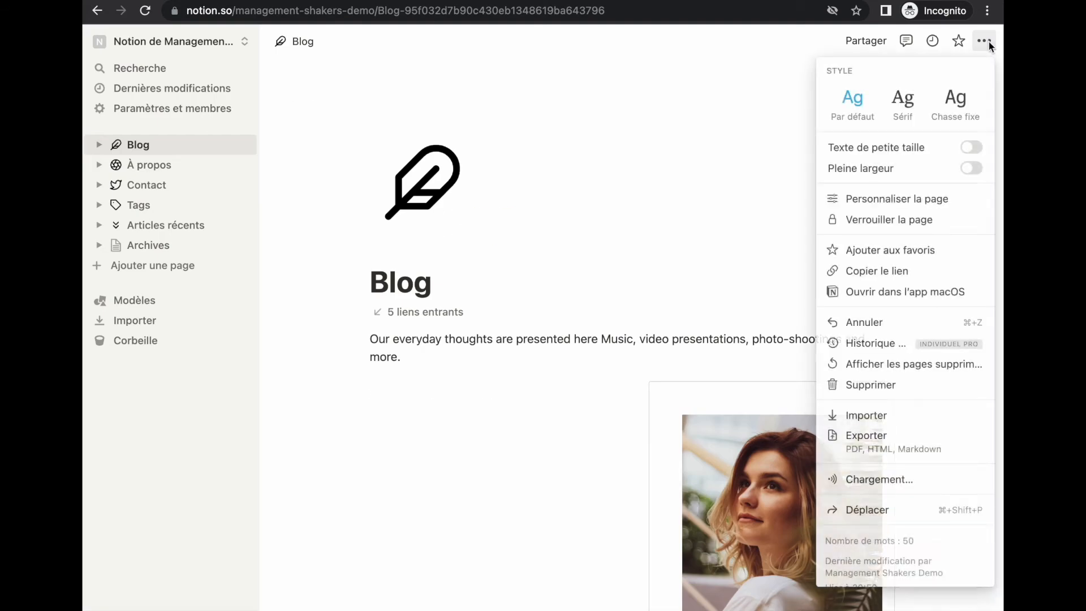
pyautogui.click(971, 169)
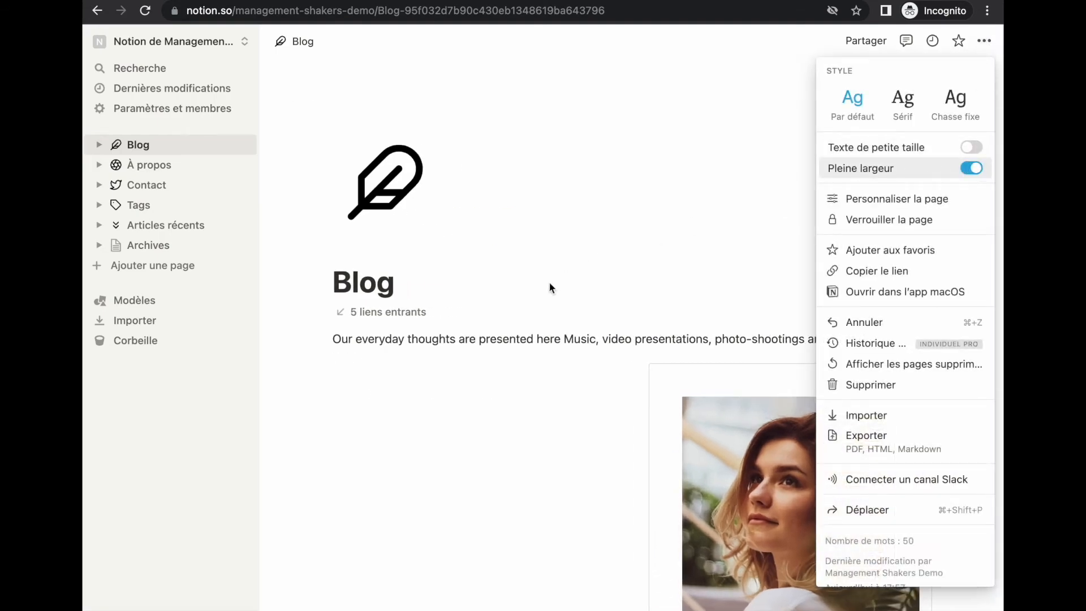
pyautogui.click(462, 370)
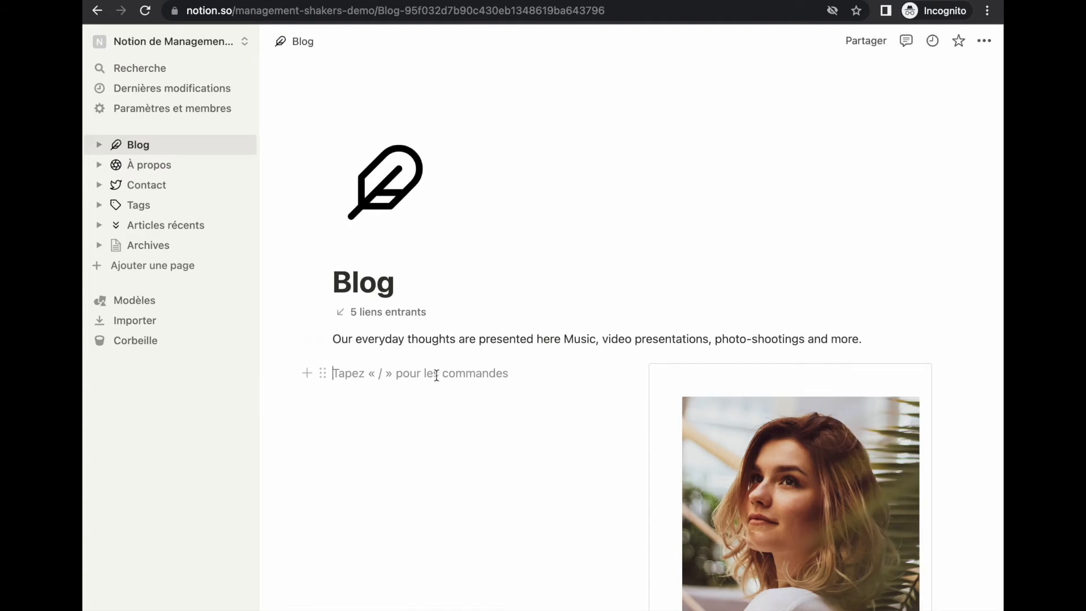
# Step: Insert a linked view of Archives on the Blog page, reusing the Tous les articles gallery
pyautogui.write('/vue')
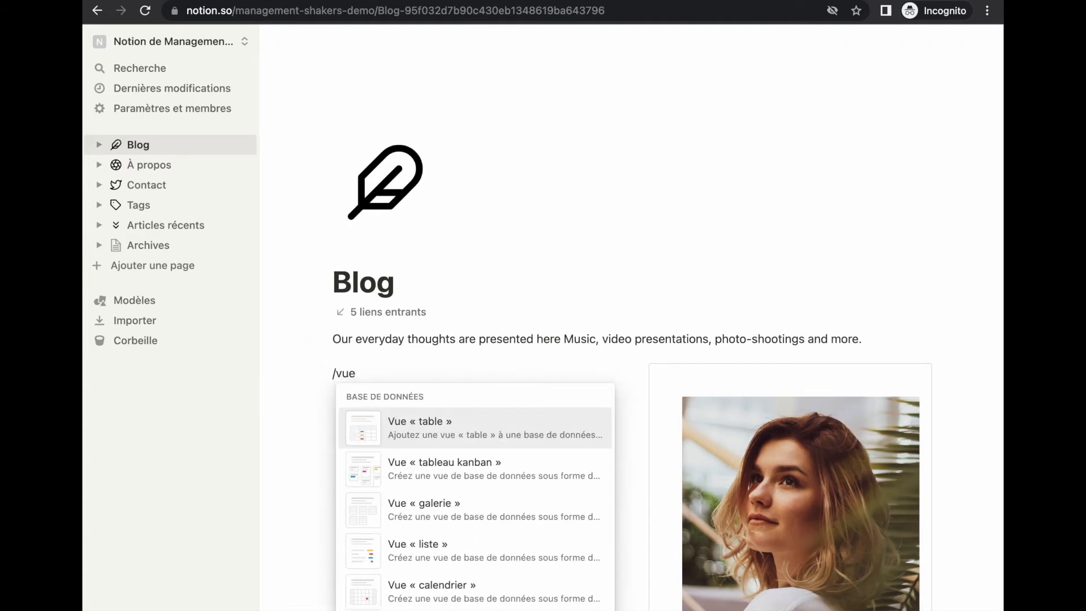
pyautogui.write(' lié')
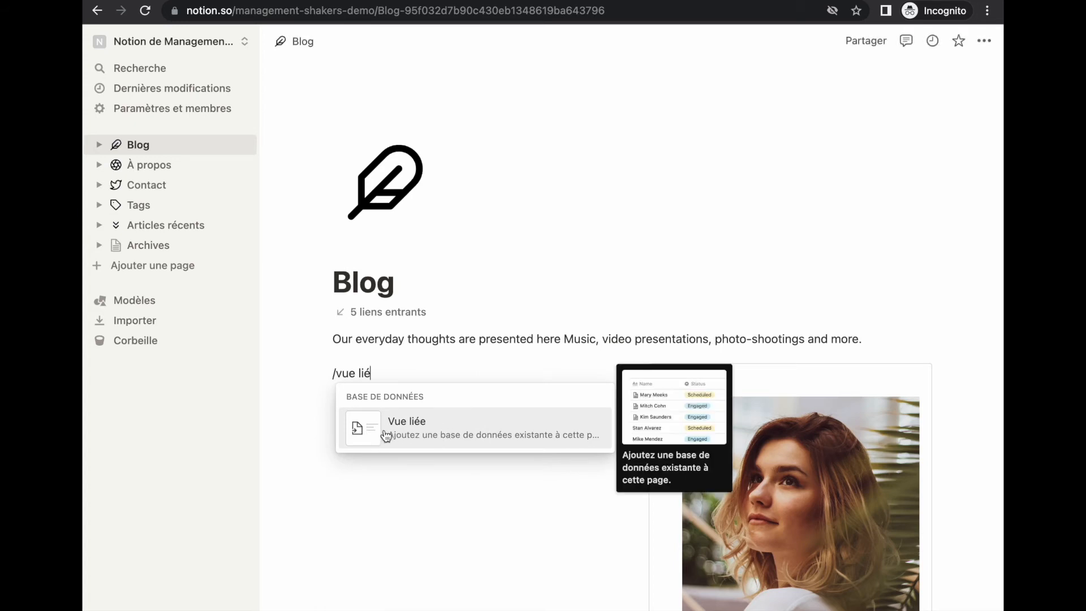
pyautogui.click(444, 431)
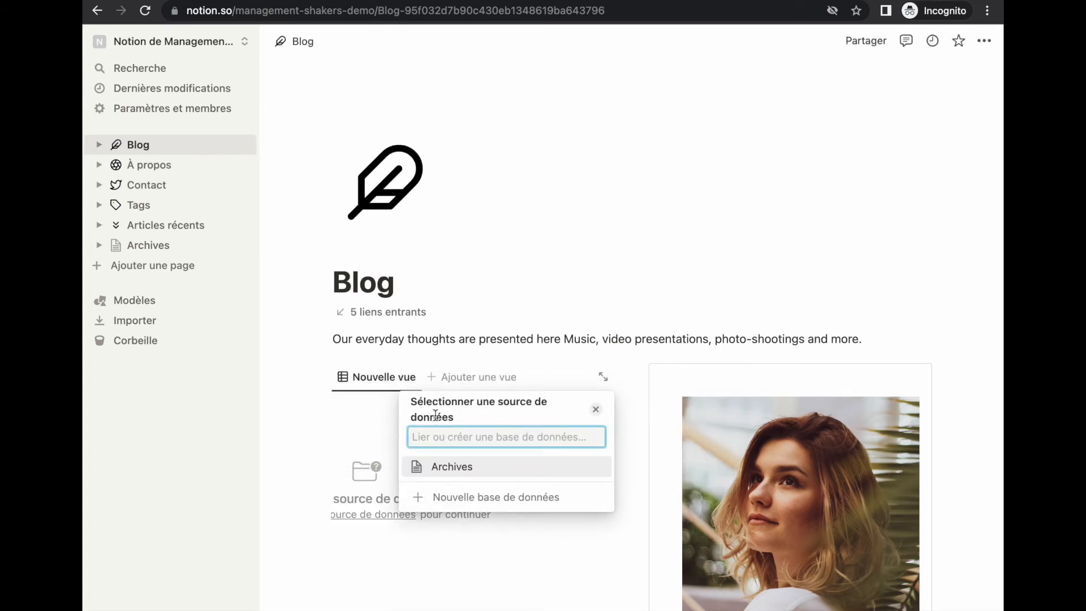
pyautogui.click(464, 468)
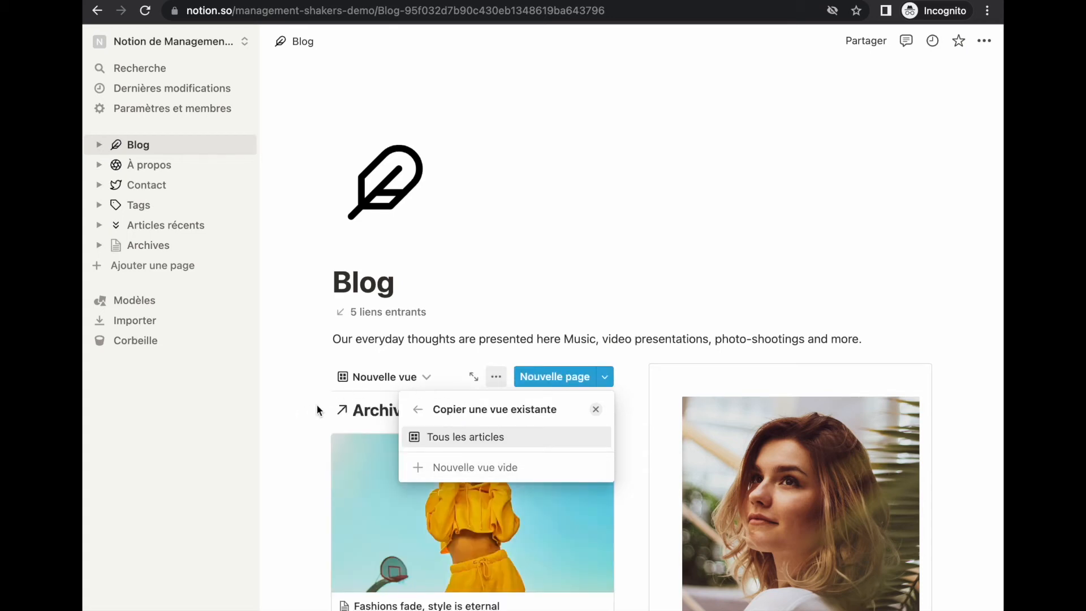
pyautogui.press('Return')
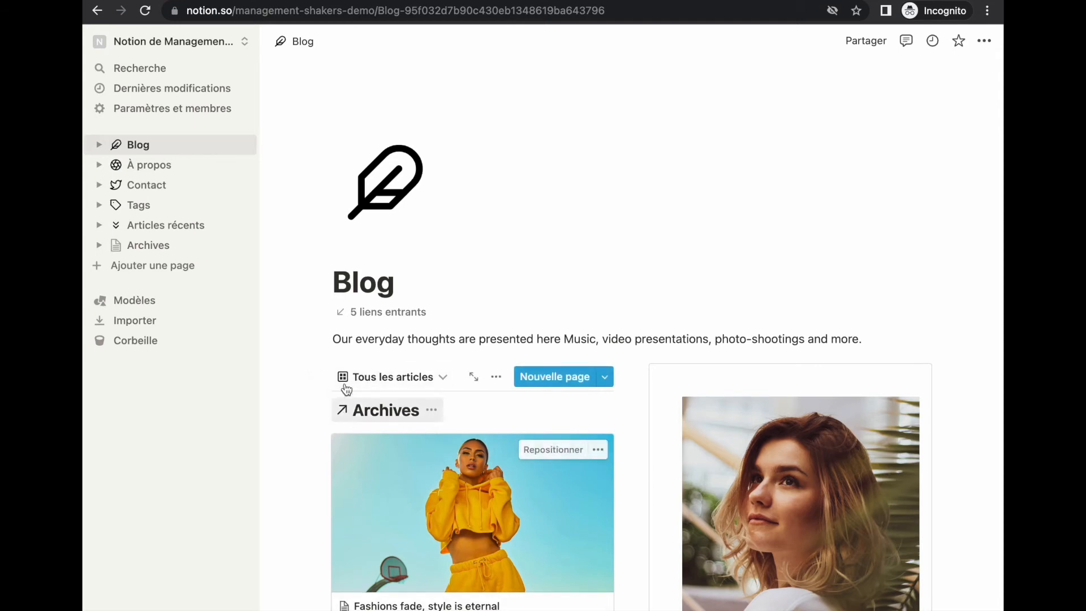
# Step: Widen the gallery column beside À propos and sort it by publication date, newest first
pyautogui.scroll(-3, 337, 461)
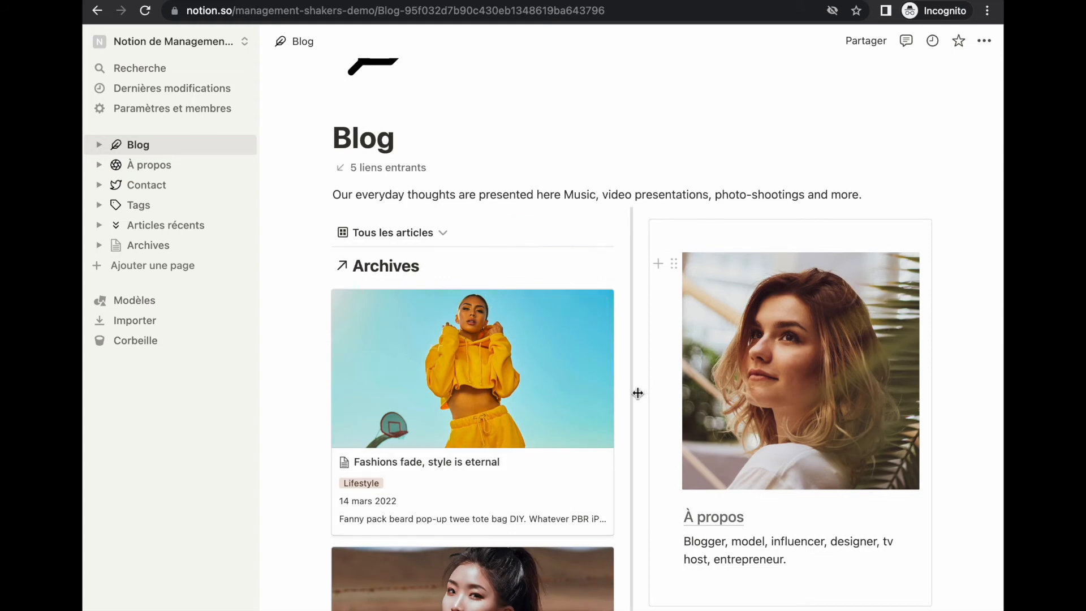
pyautogui.moveTo(633, 392); pyautogui.dragTo(754, 388)
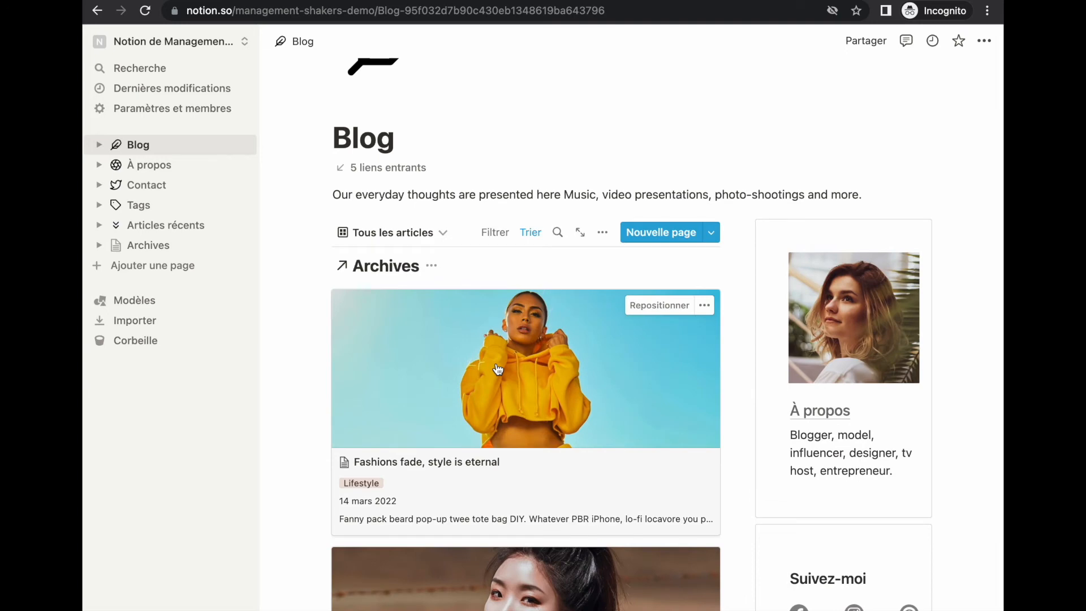
pyautogui.click(531, 232)
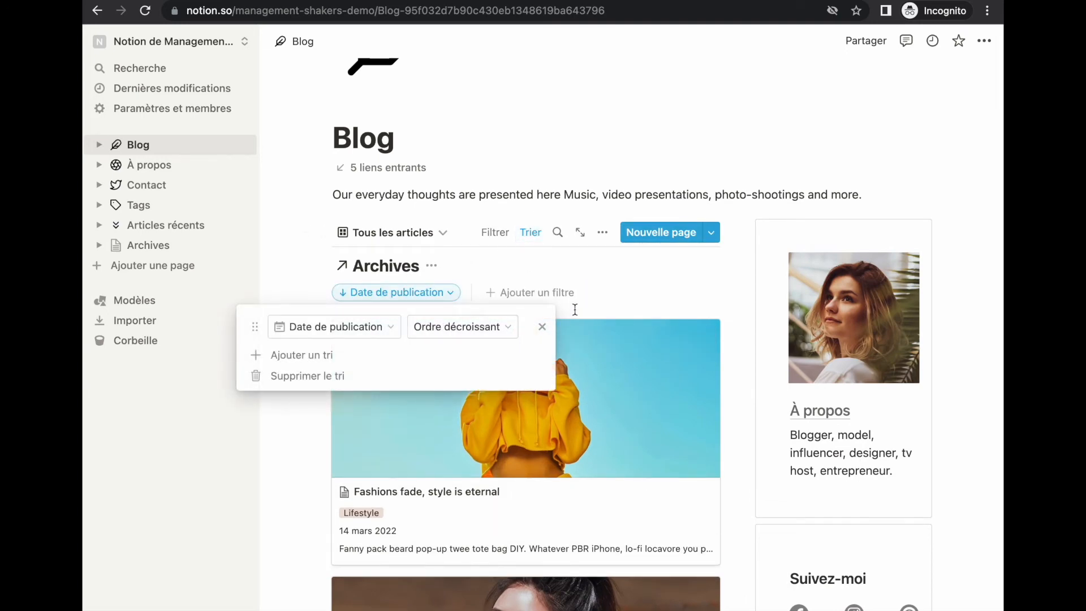
pyautogui.click(602, 266)
# Step: Set the linked gallery's card size to Grande
pyautogui.click(602, 232)
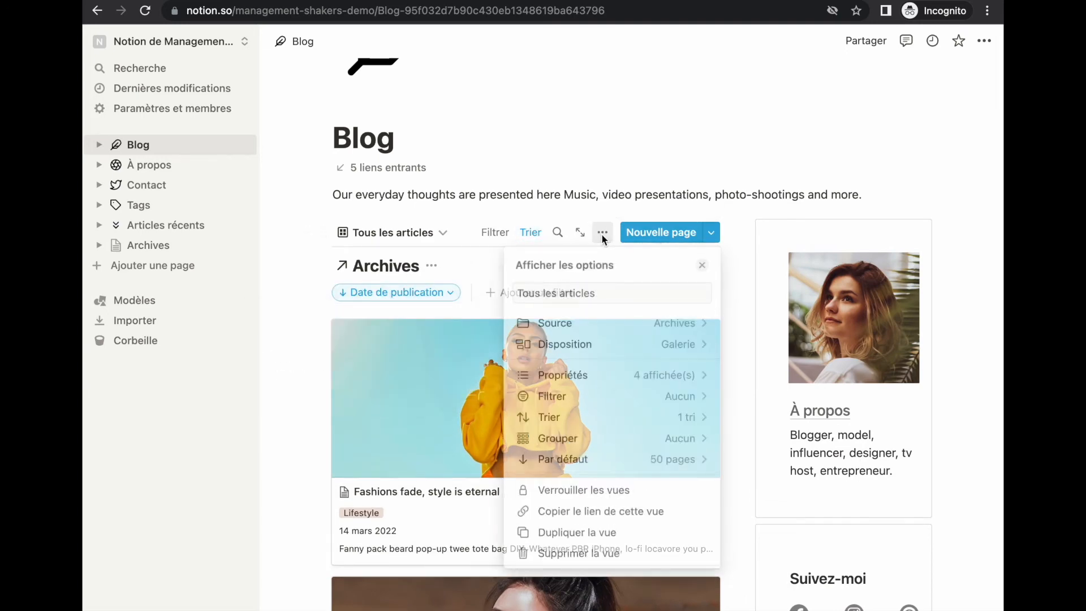
pyautogui.click(686, 345)
pyautogui.click(680, 476)
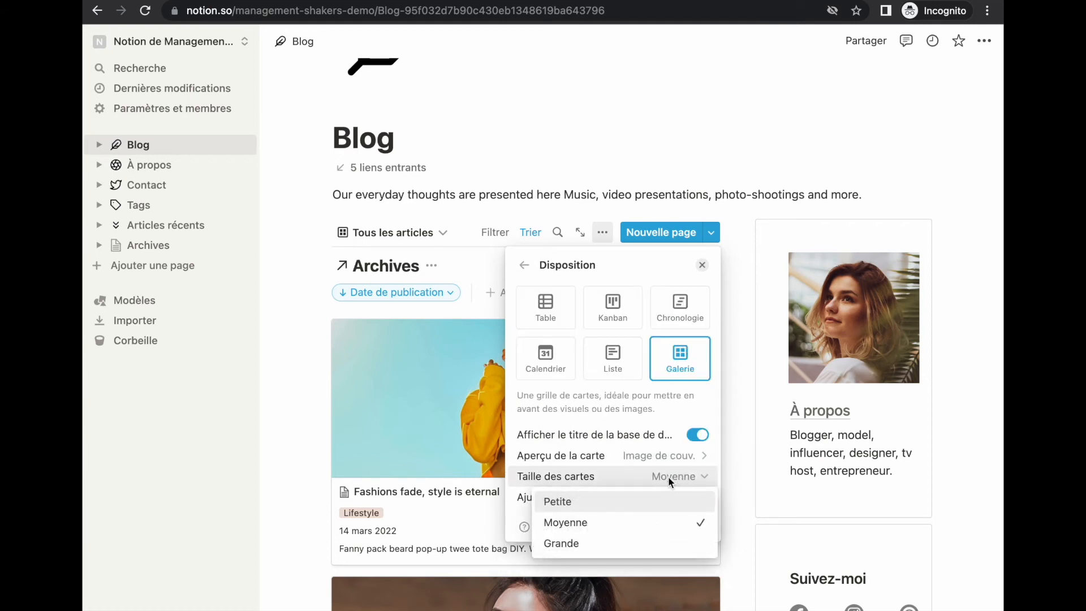
pyautogui.click(596, 543)
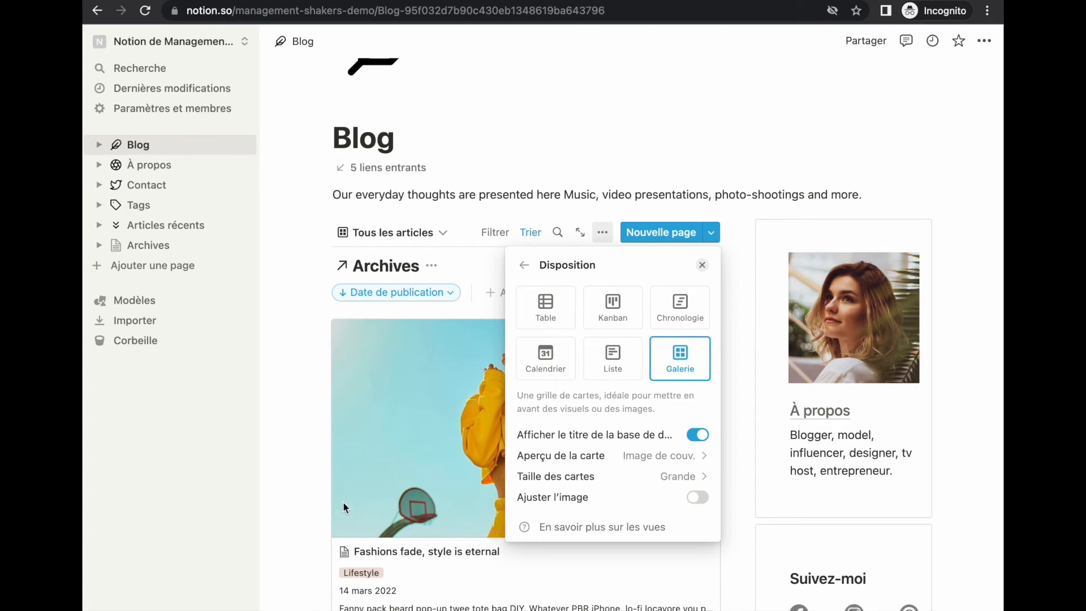
pyautogui.click(313, 485)
# Step: Hide the Archives database title above the gallery
pyautogui.scroll(-2, 285, 214)
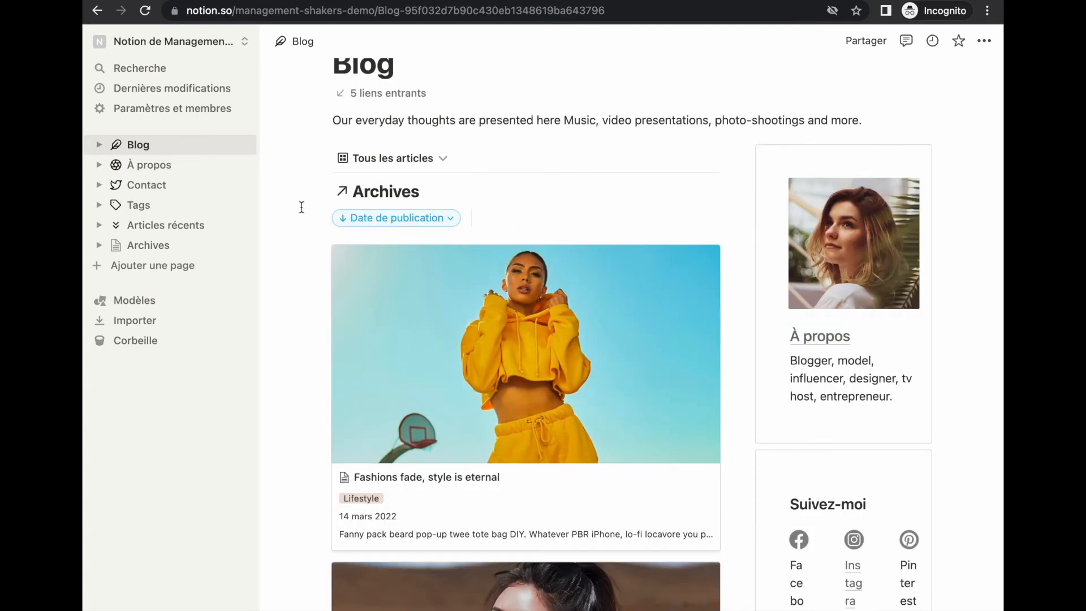
pyautogui.moveTo(347, 193)
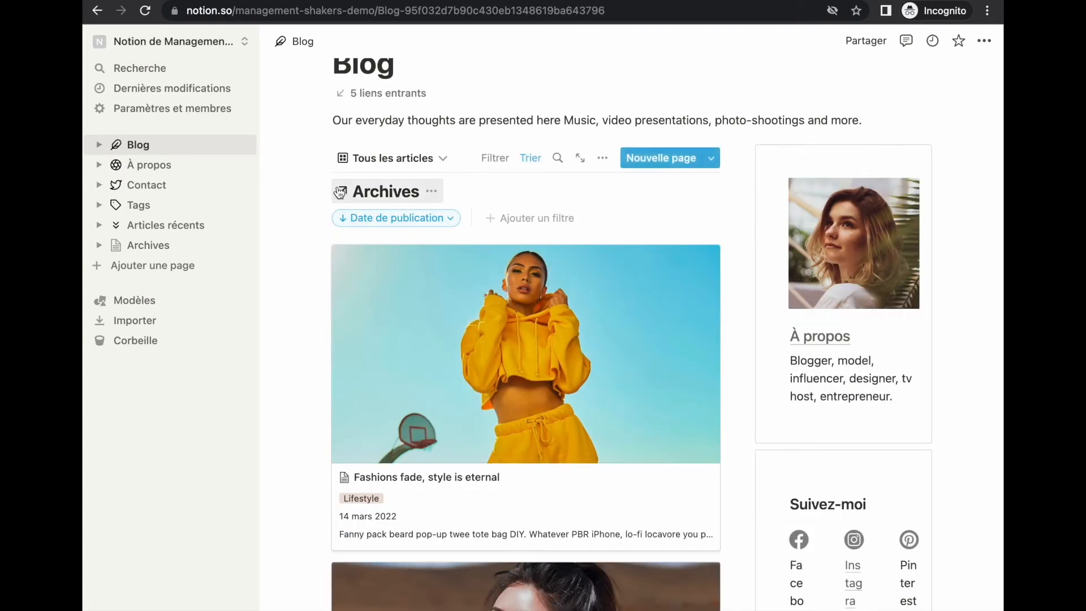
pyautogui.click(431, 191)
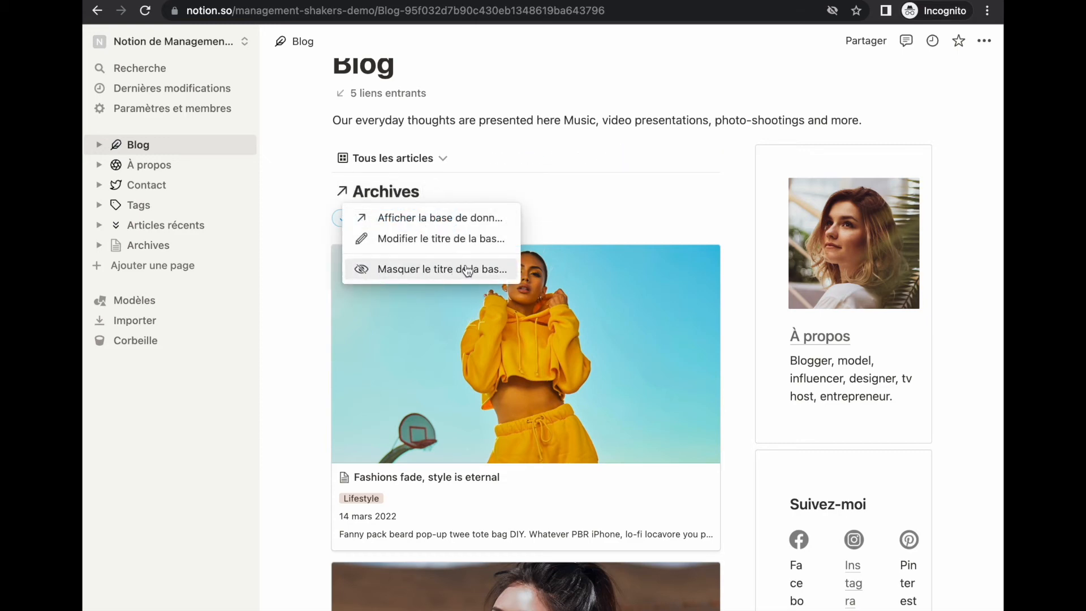
pyautogui.click(439, 269)
# Step: Rename the Tous les articles view to 'Blog'
pyautogui.scroll(2, 308, 287)
pyautogui.click(389, 251)
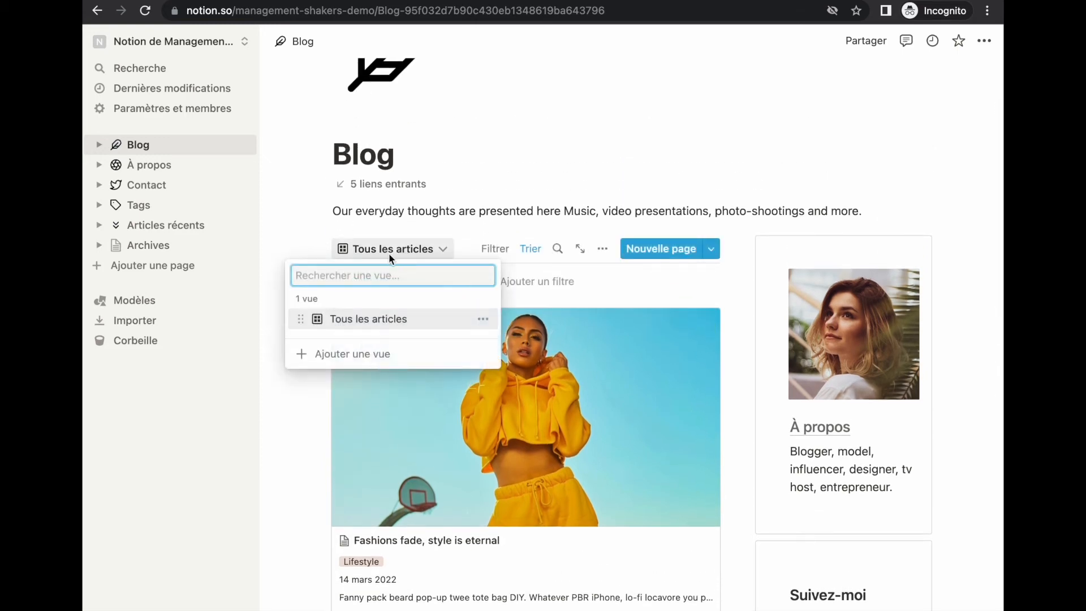
pyautogui.click(486, 320)
pyautogui.click(463, 349)
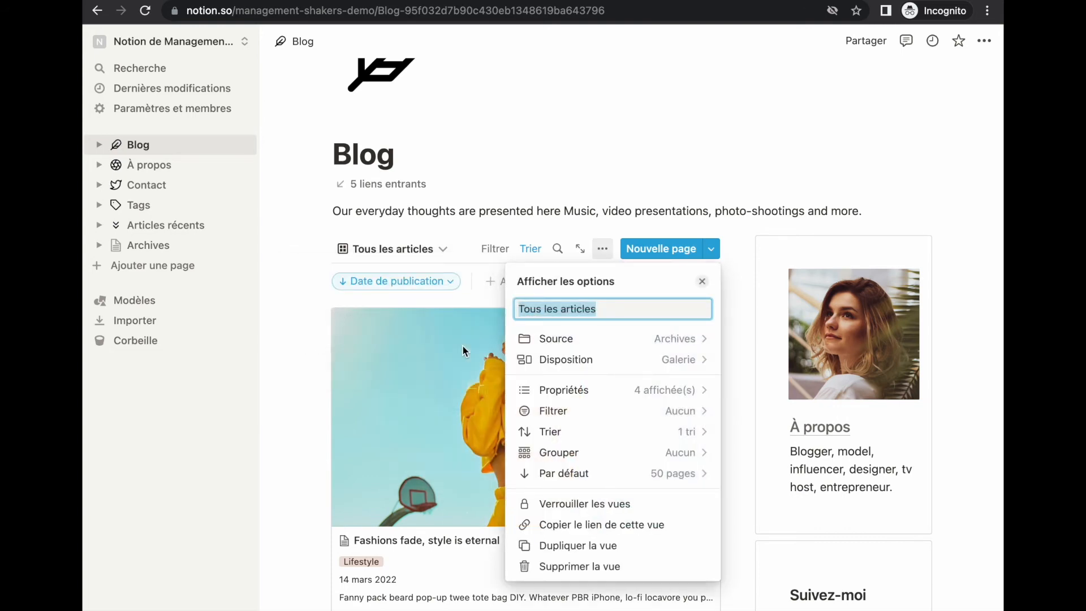
pyautogui.write('Bloh')
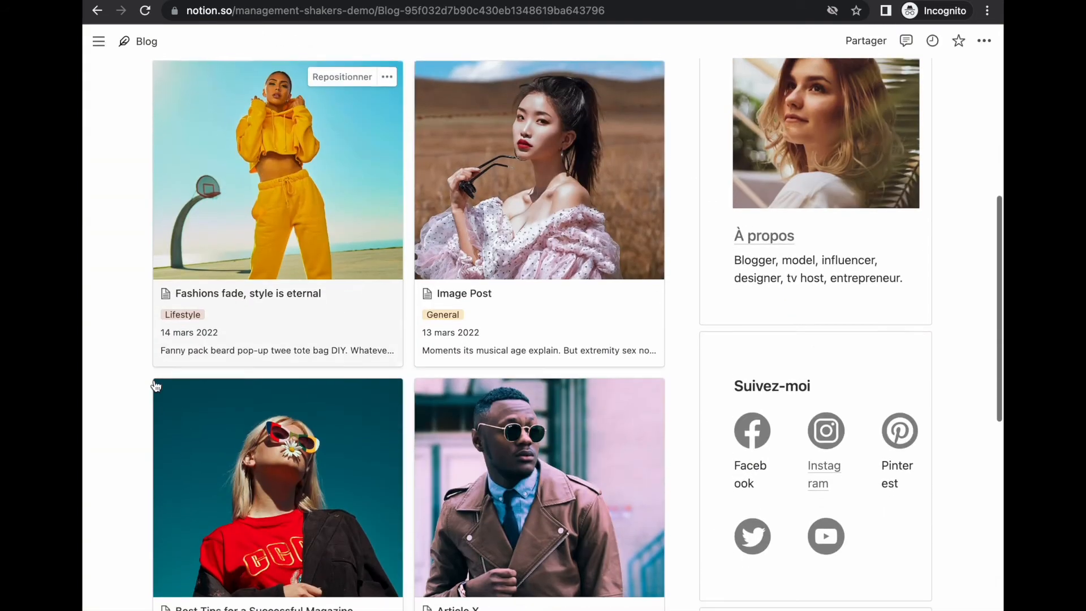
pyautogui.scroll(-5, 156, 387)
pyautogui.scroll(-6, 154, 380)
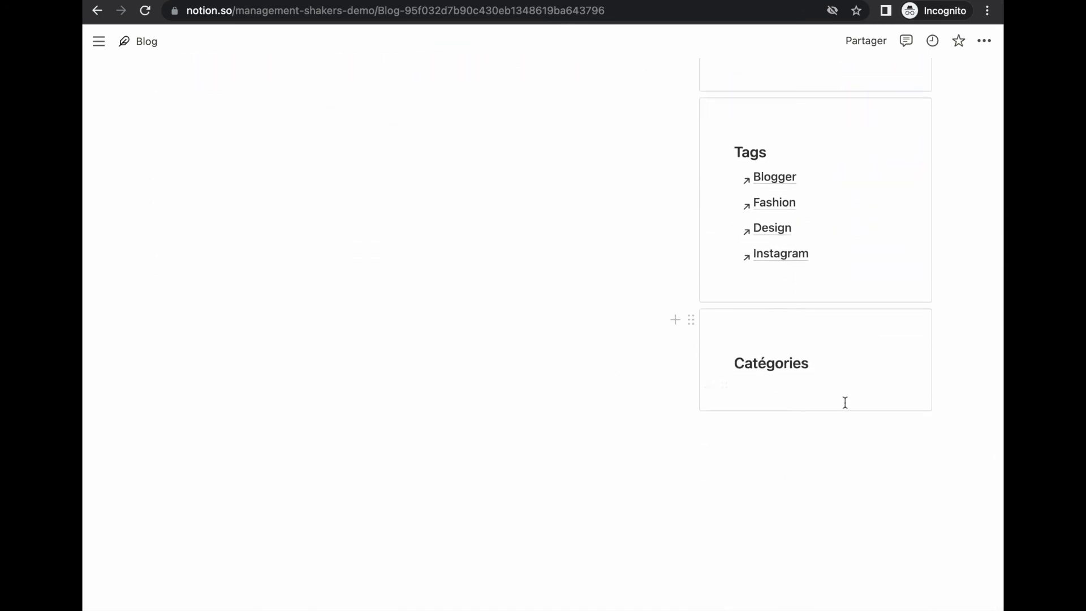
pyautogui.hotkey('ctrl', 'Tab')
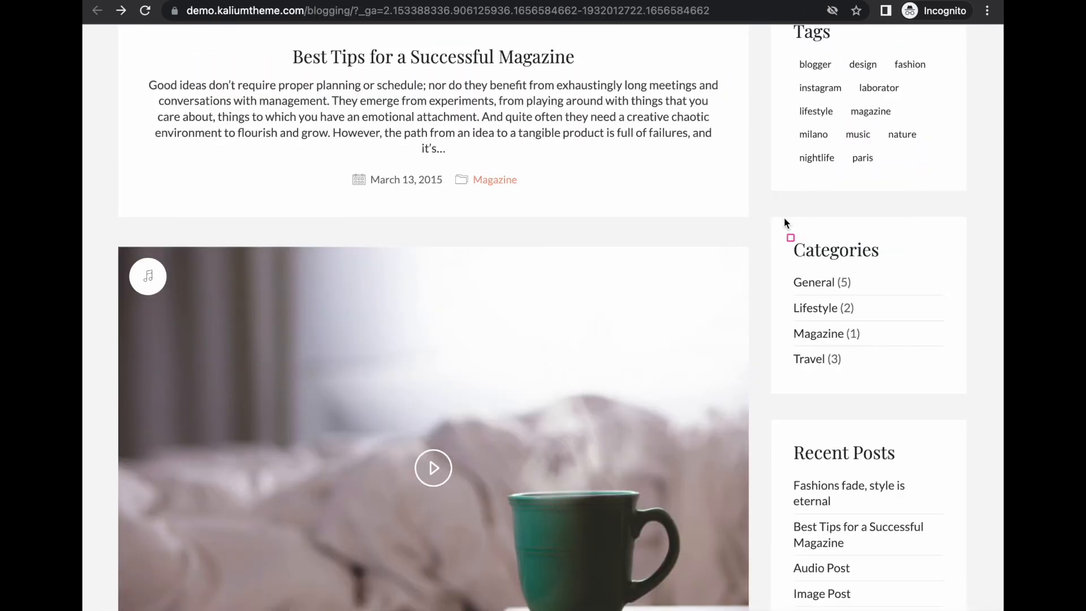
pyautogui.moveTo(787, 236)
pyautogui.mouseDown()
pyautogui.moveTo(801, 285)
pyautogui.moveTo(956, 398)
pyautogui.moveTo(956, 384)
pyautogui.mouseUp()
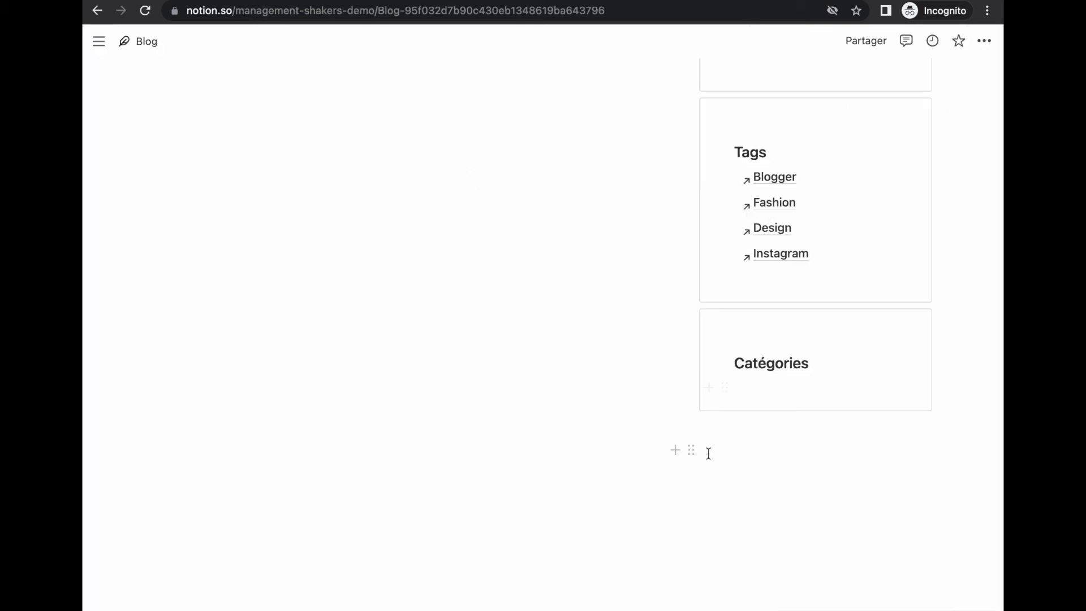
# Step: Insert a linked Archives view inside the Catégories box, reusing Tous les articles
pyautogui.click(731, 431)
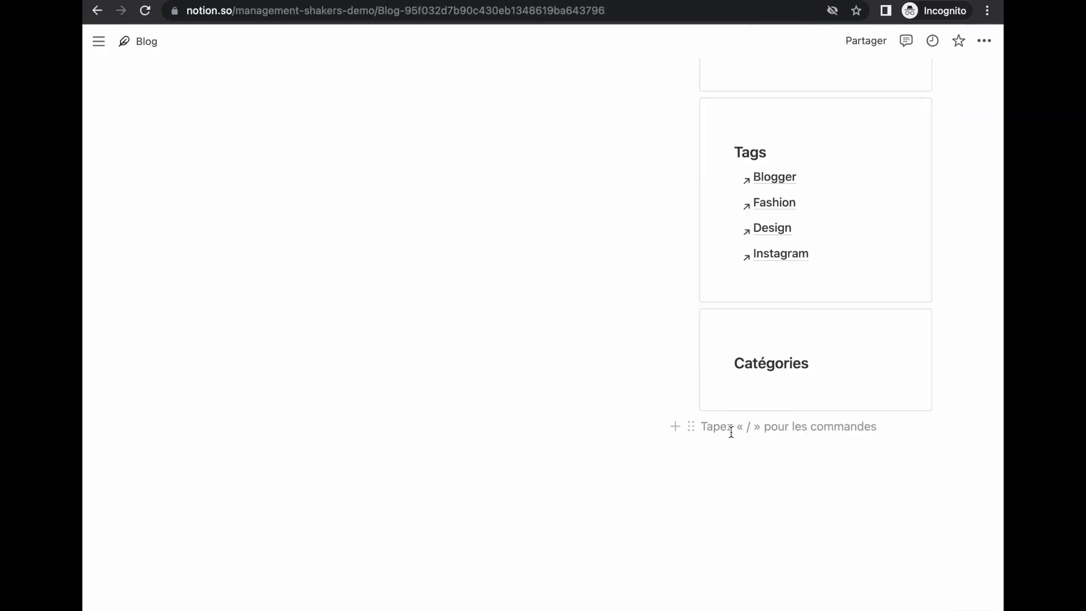
pyautogui.click(759, 380)
pyautogui.write('/vue liée')
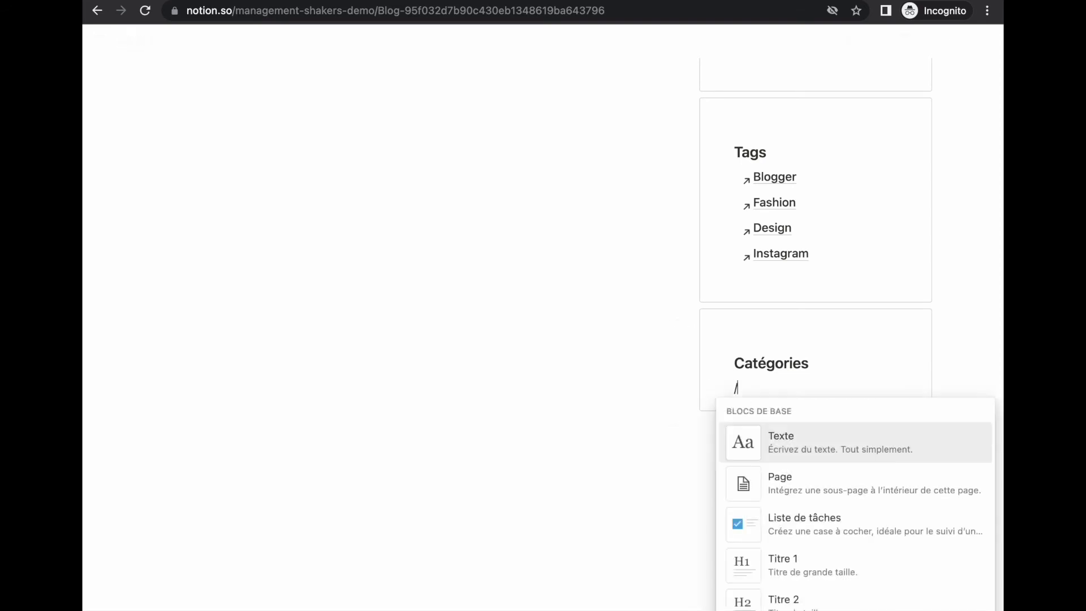
pyautogui.click(776, 442)
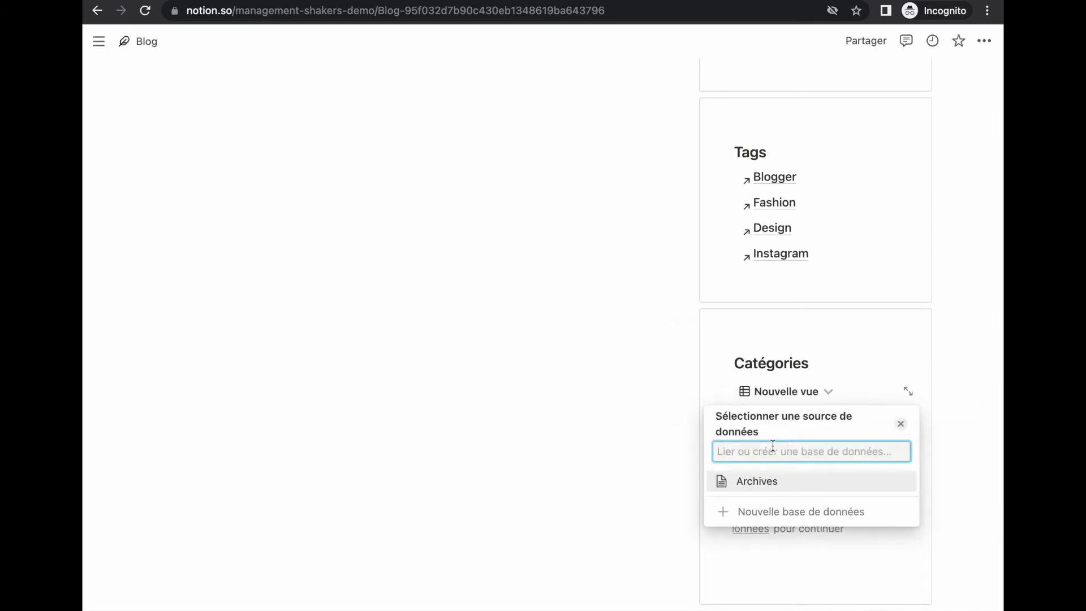
pyautogui.click(773, 486)
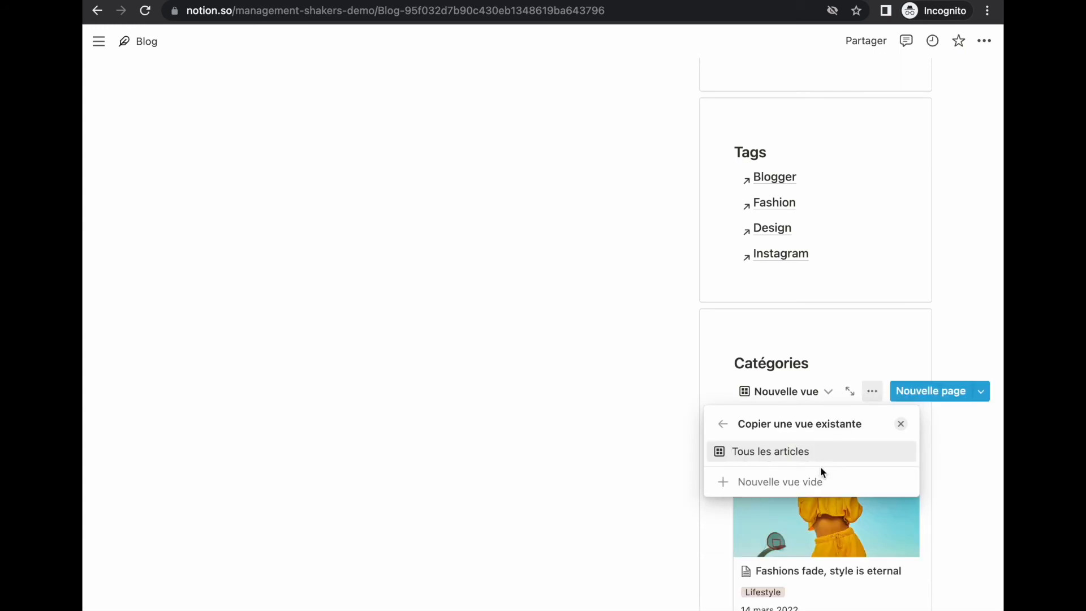
pyautogui.click(898, 424)
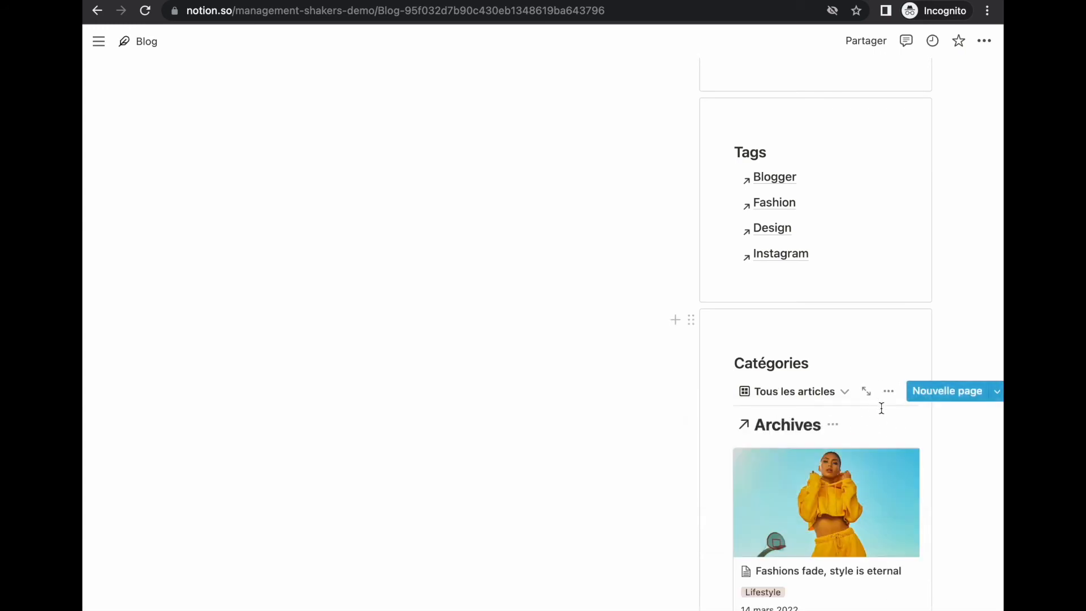
# Step: Change the embedded view's layout to a simple list
pyautogui.click(838, 394)
pyautogui.click(884, 461)
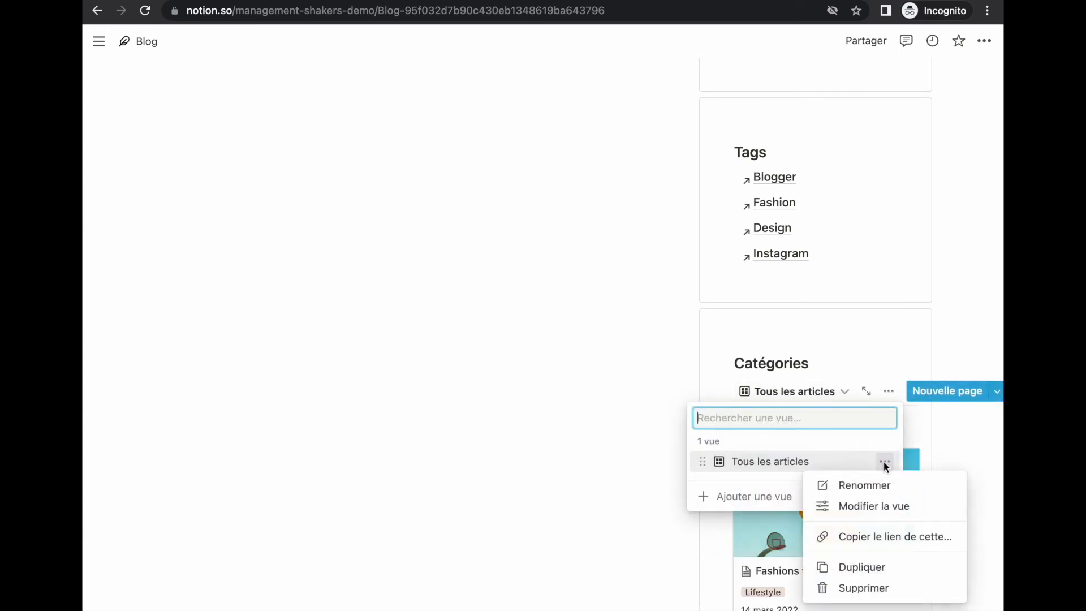
pyautogui.click(866, 507)
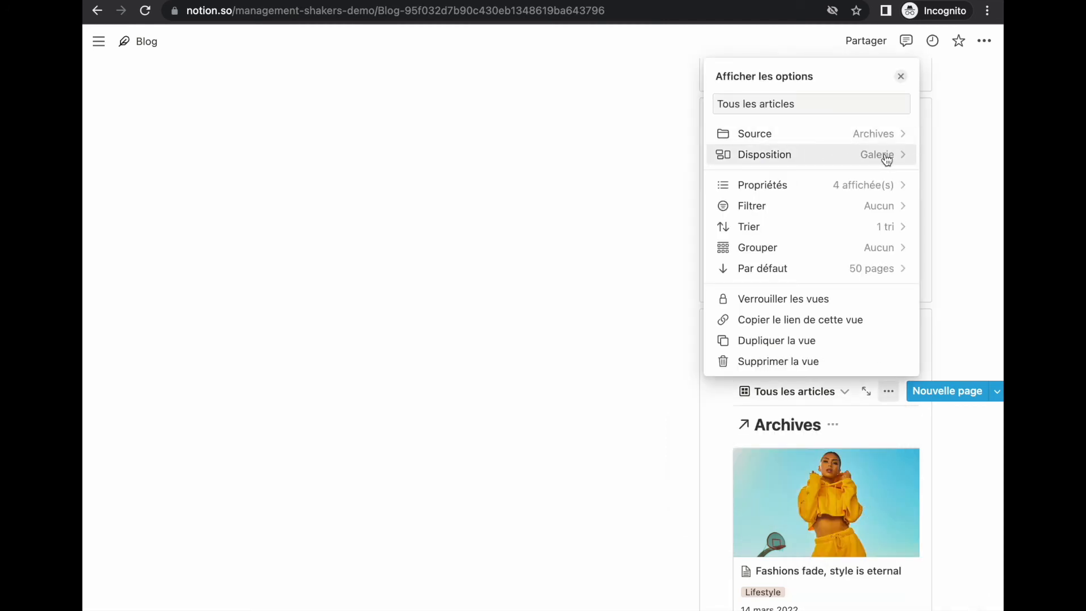
pyautogui.click(887, 159)
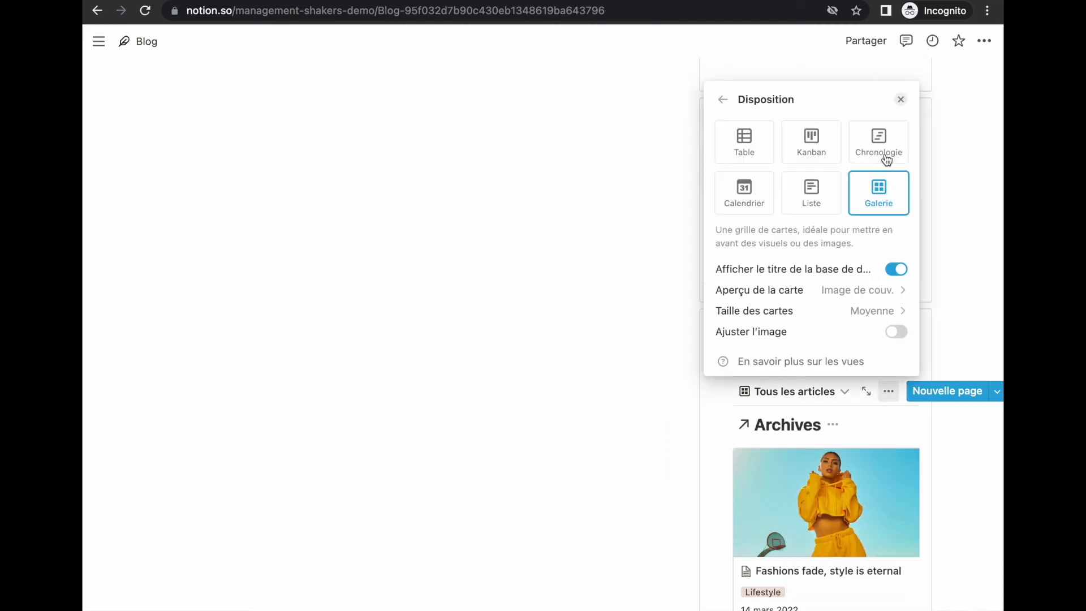
pyautogui.click(823, 202)
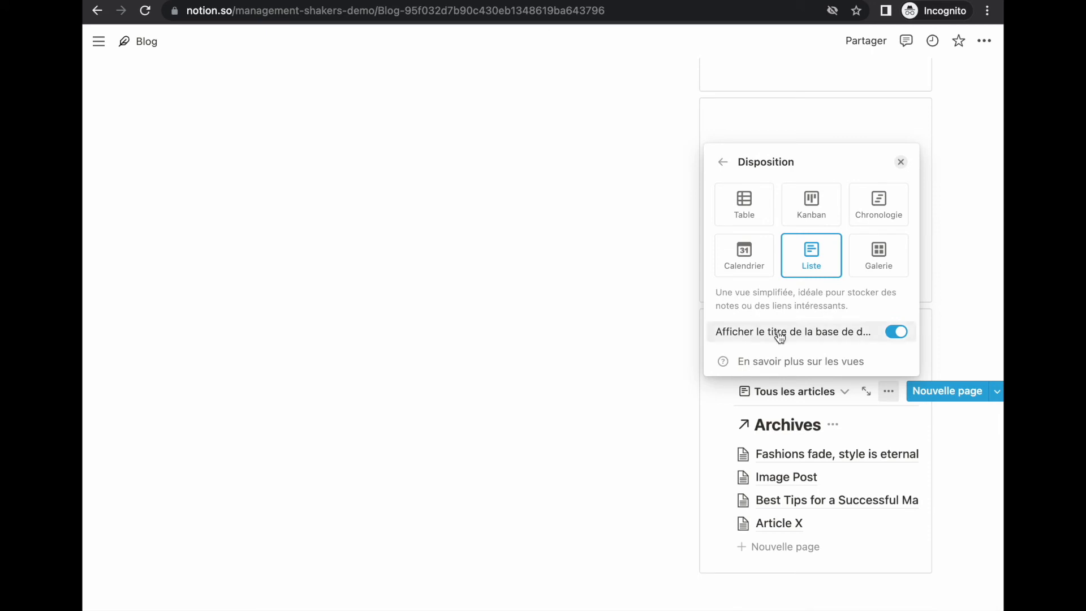
pyautogui.click(735, 404)
# Step: Rename the list view from Tous les articles to 'Catégories'
pyautogui.click(794, 391)
pyautogui.click(885, 461)
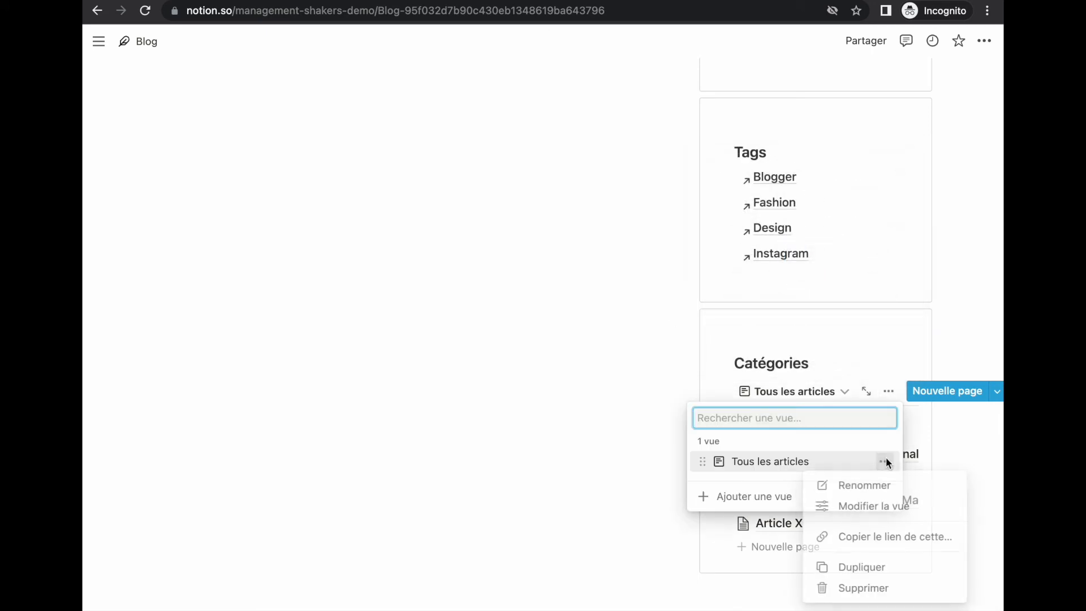
pyautogui.click(852, 483)
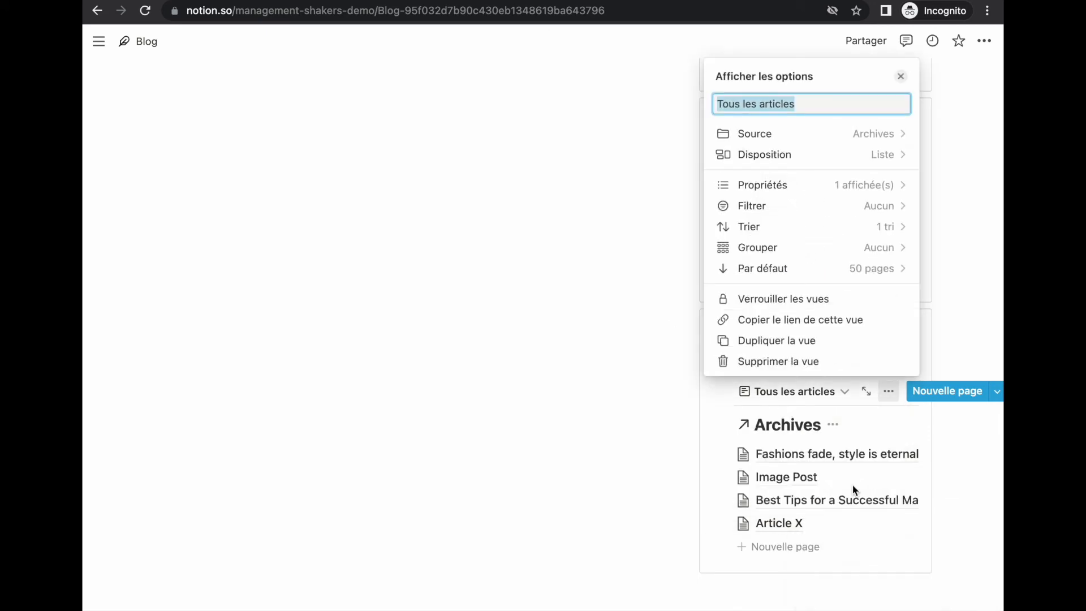
pyautogui.write('Catégories')
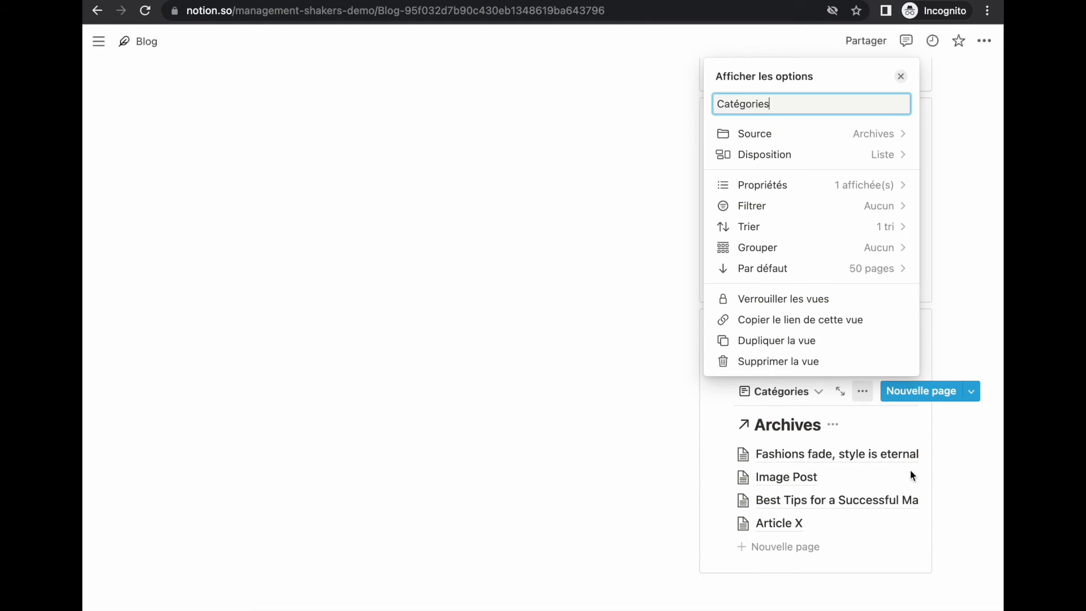
pyautogui.click(913, 413)
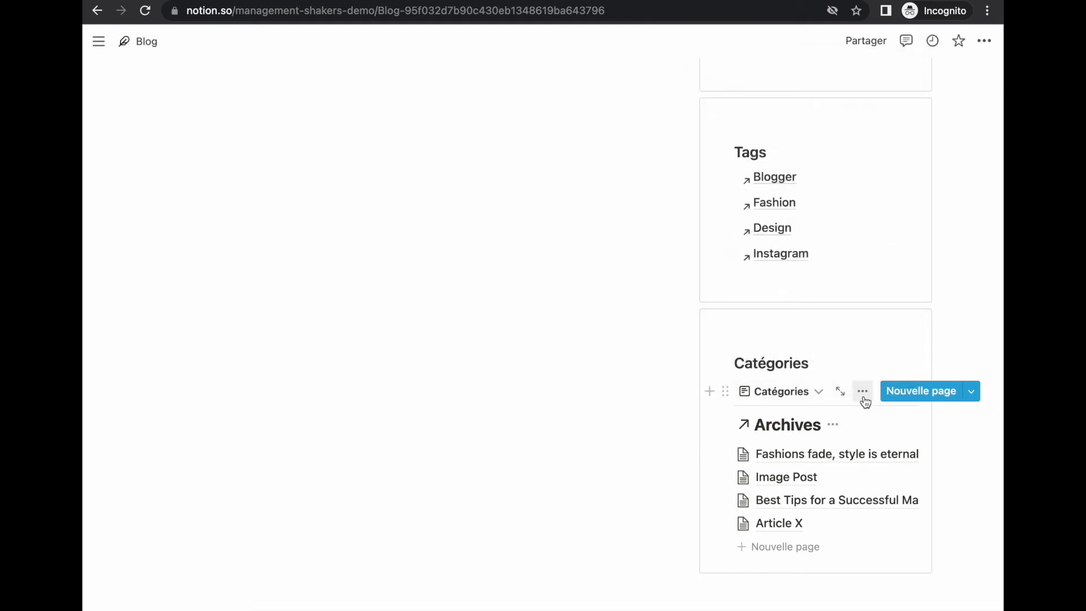
pyautogui.click(862, 394)
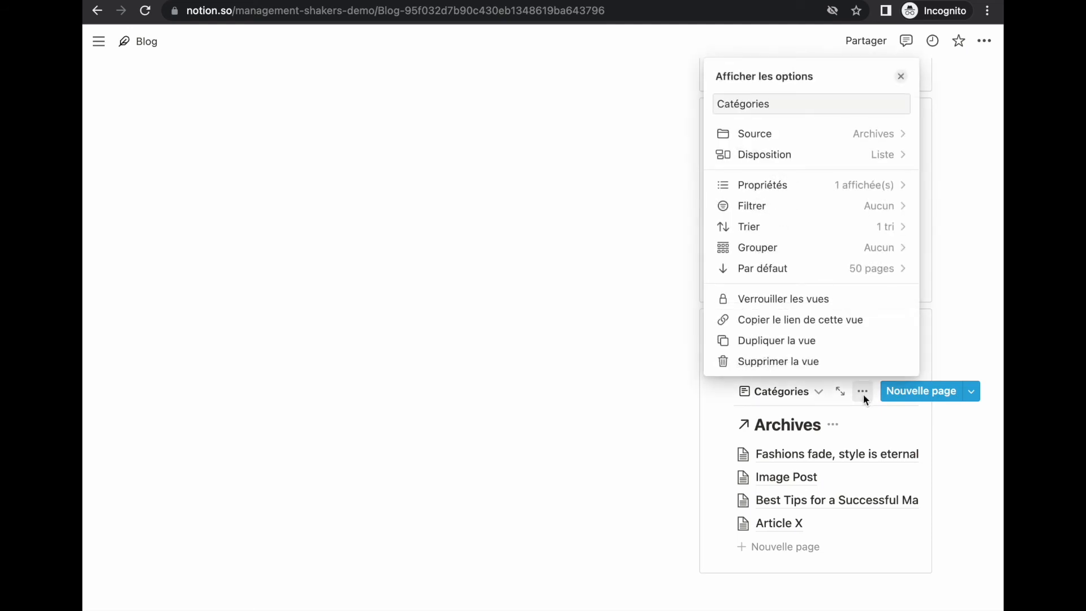
# Step: Group the list by Catégorie, hide empty groups, and collapse General, Lifestyle and Magazine
pyautogui.click(868, 257)
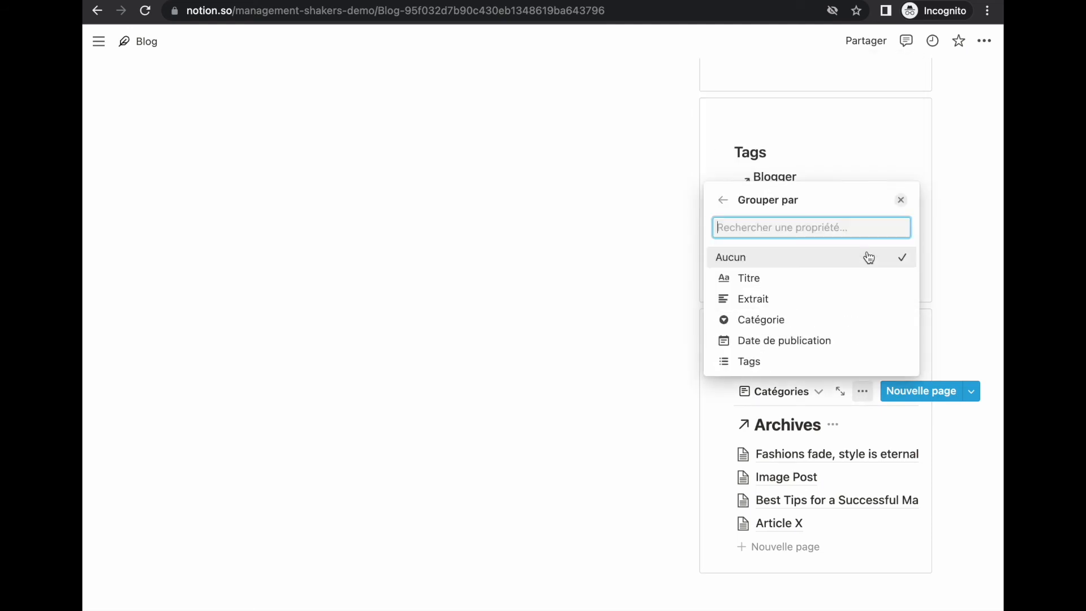
pyautogui.click(783, 319)
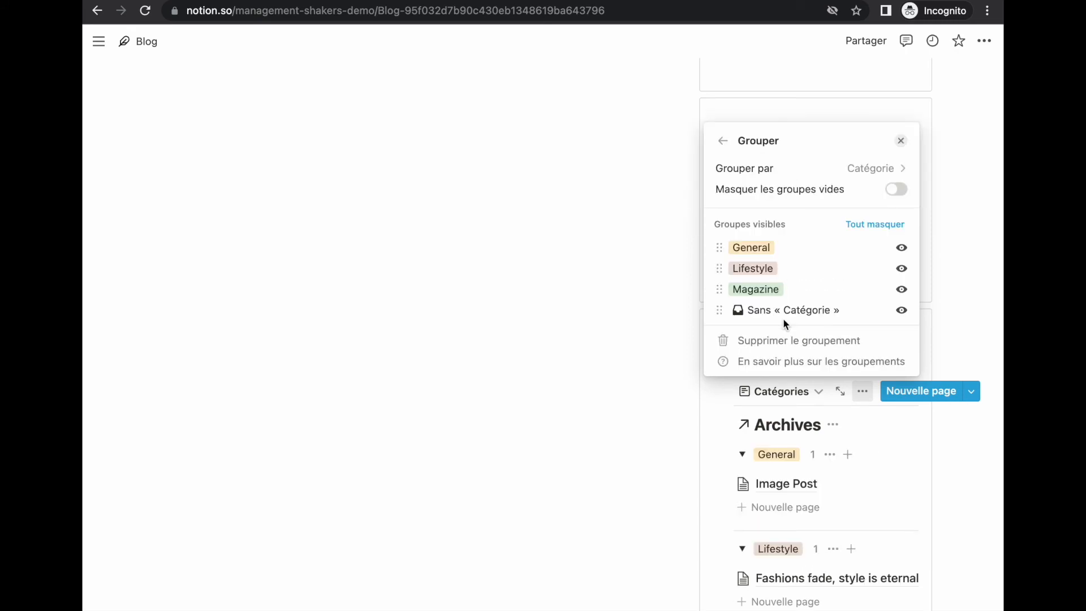
pyautogui.click(896, 190)
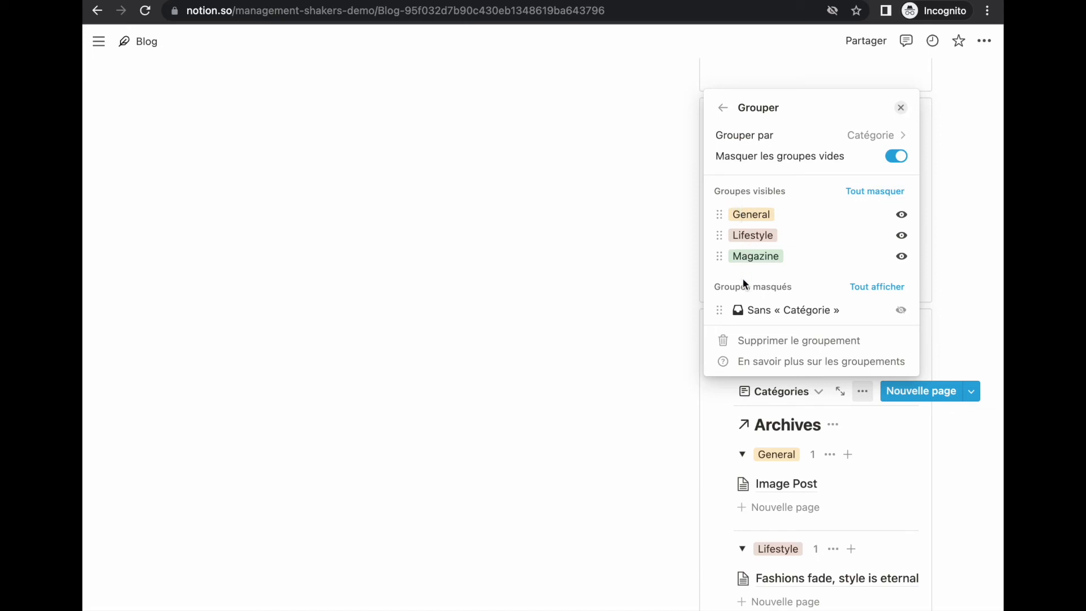
pyautogui.click(722, 429)
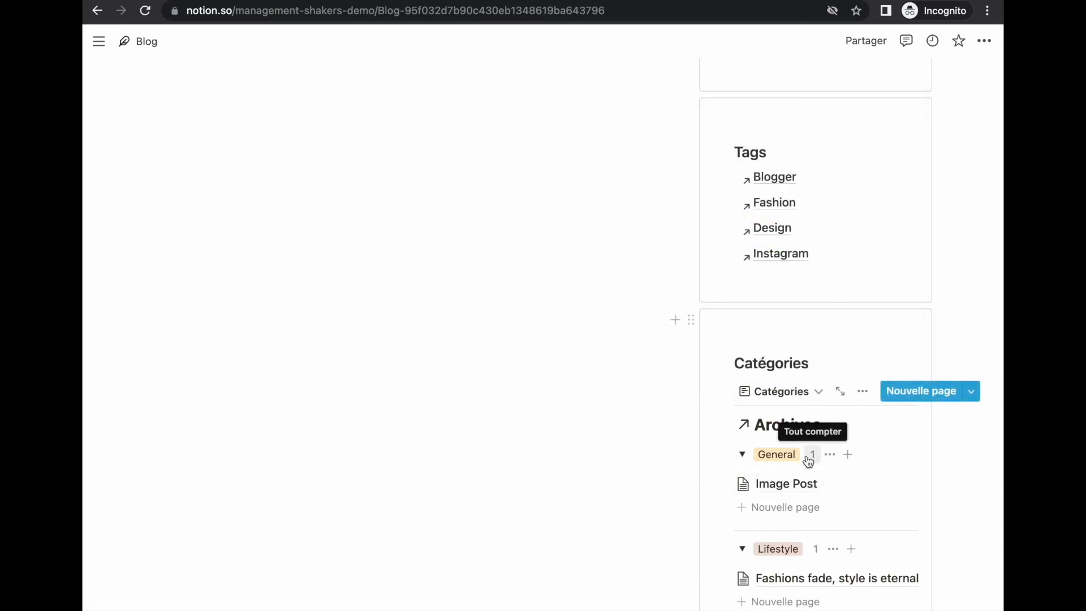
pyautogui.click(742, 456)
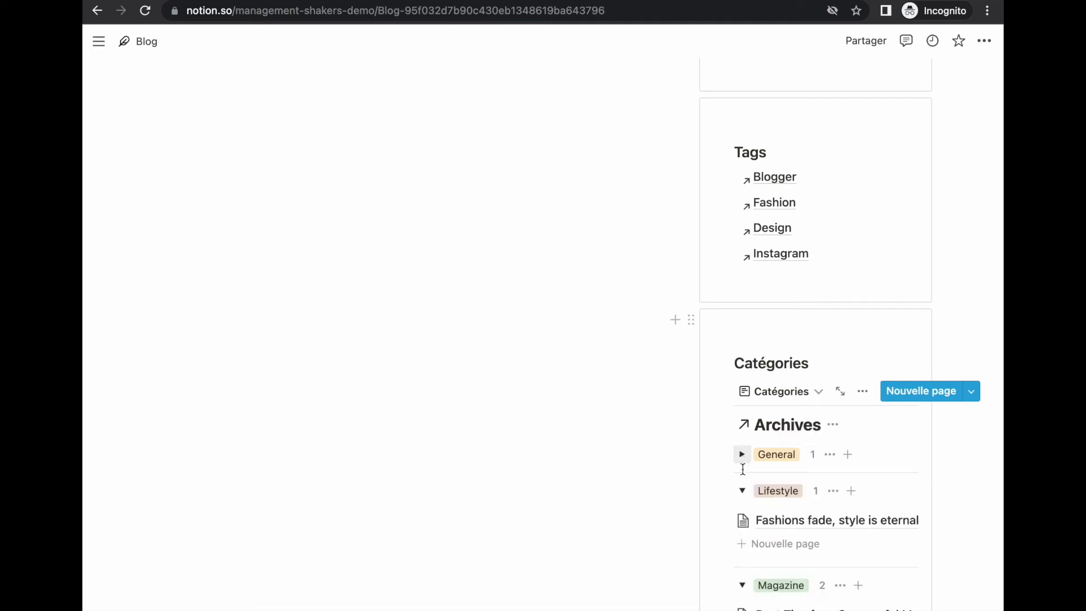
pyautogui.click(742, 492)
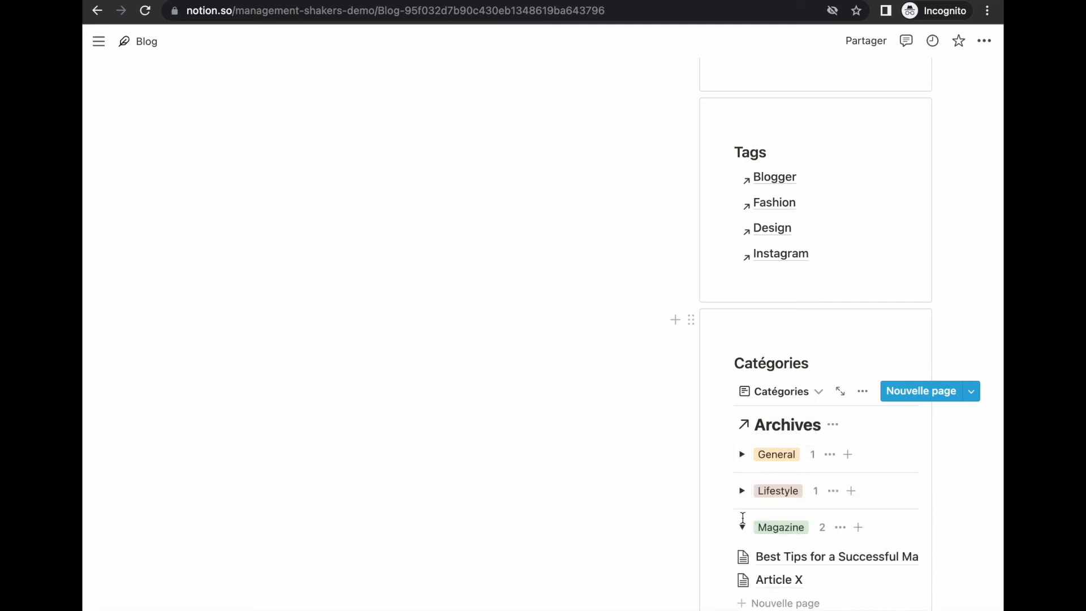
pyautogui.click(742, 528)
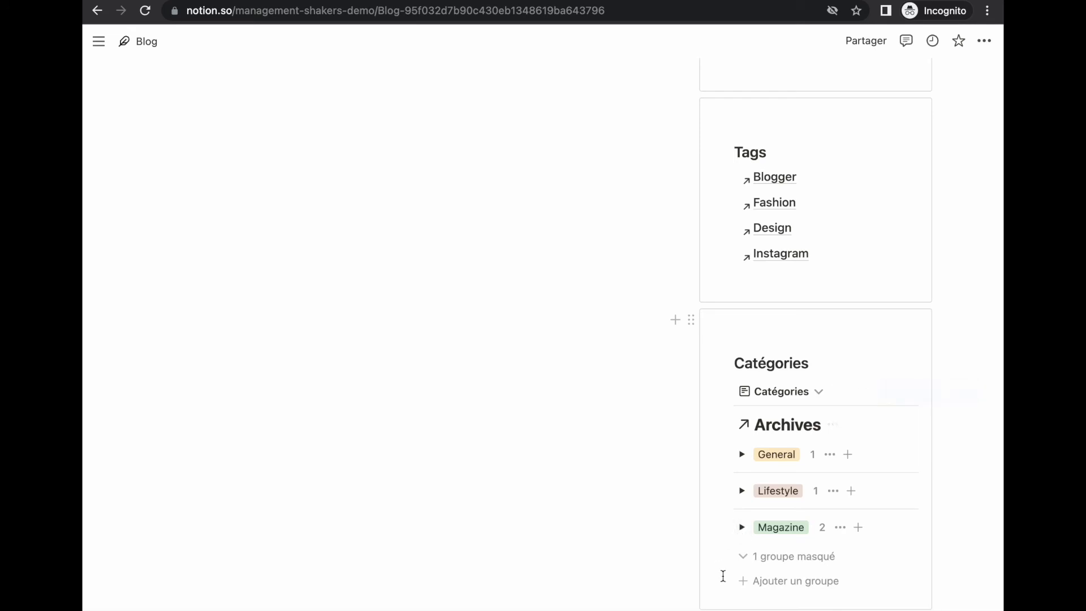
# Step: Hide the Archives database title above the Catégories list
pyautogui.scroll(-2, 780, 453)
pyautogui.click(831, 342)
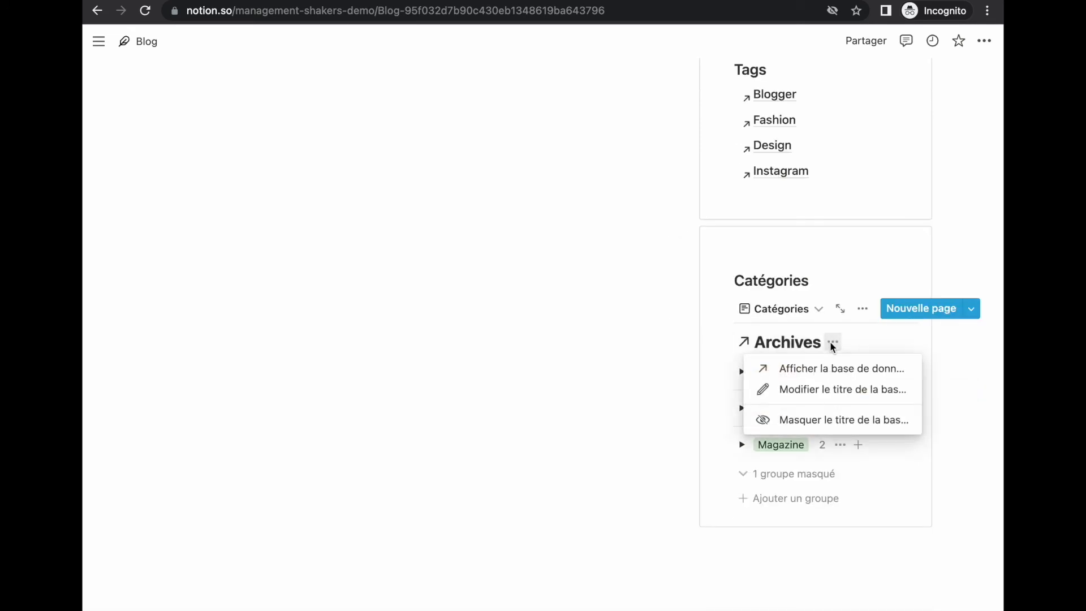
pyautogui.click(825, 424)
pyautogui.scroll(8, 559, 344)
pyautogui.scroll(10, 560, 344)
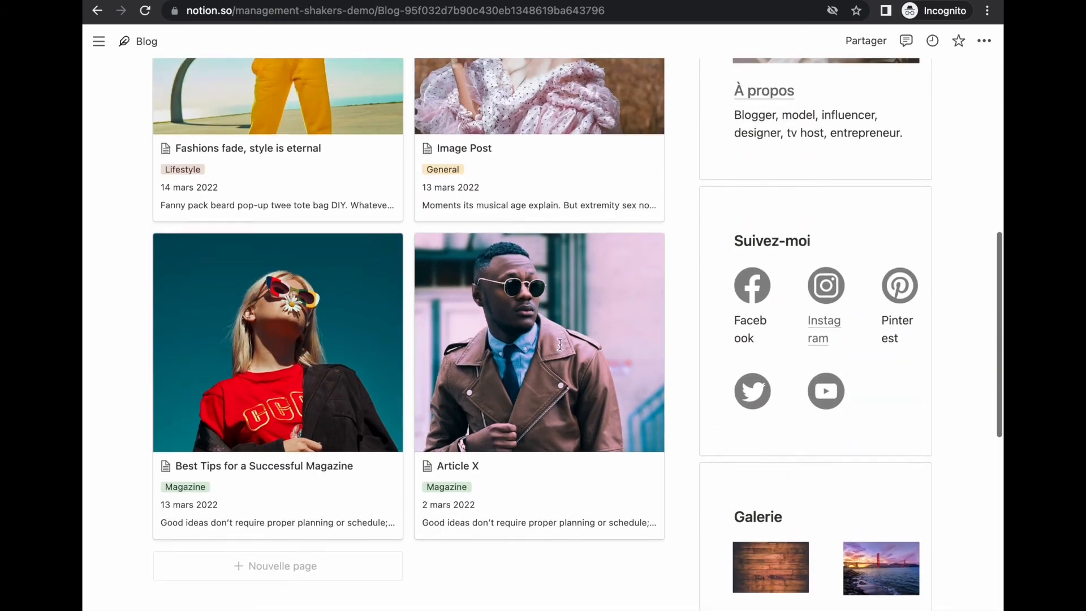
pyautogui.scroll(2, 561, 351)
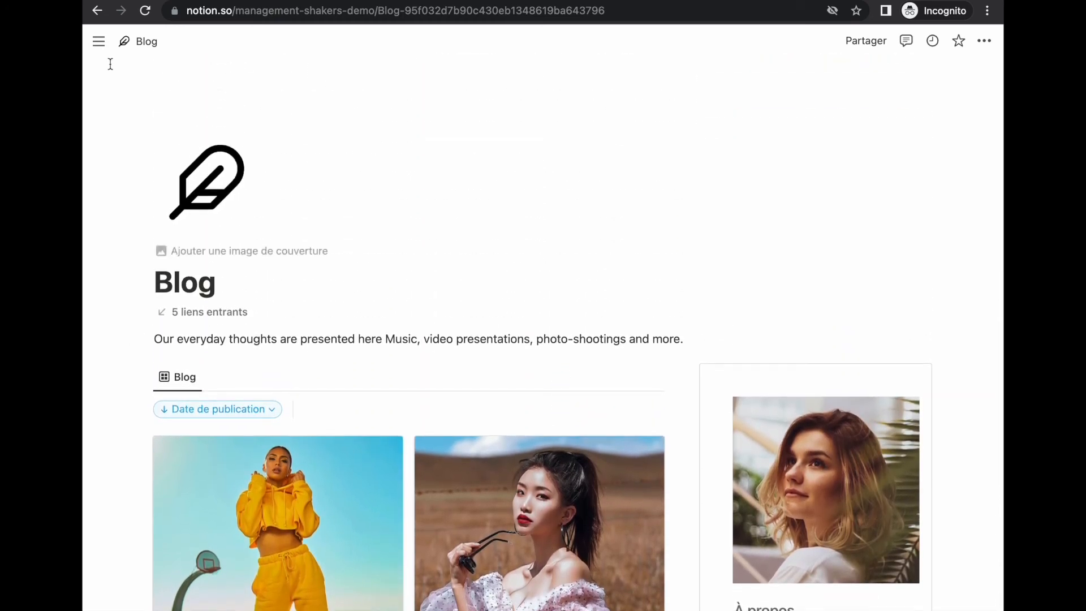
# Step: On the Blogger tag page under Tags, insert a linked Archives view copying Tous les articles
pyautogui.click(96, 48)
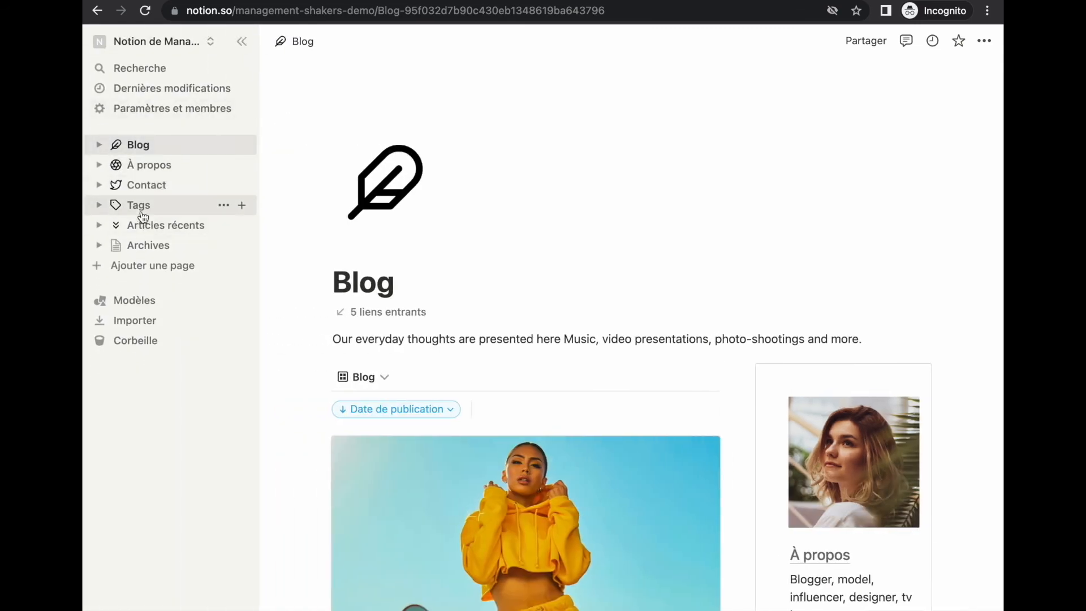
pyautogui.click(101, 205)
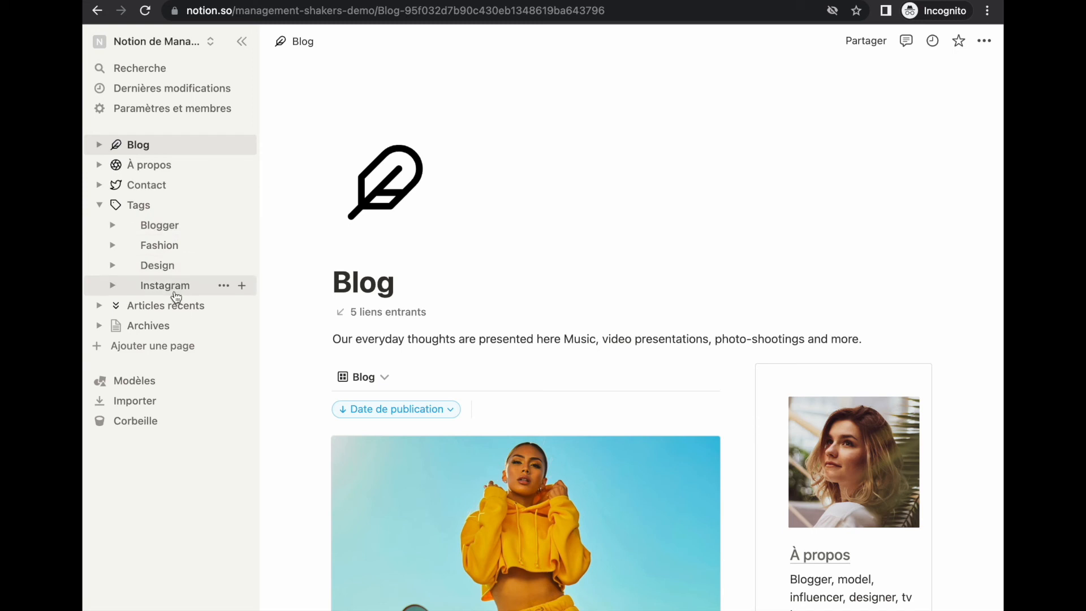
pyautogui.click(167, 229)
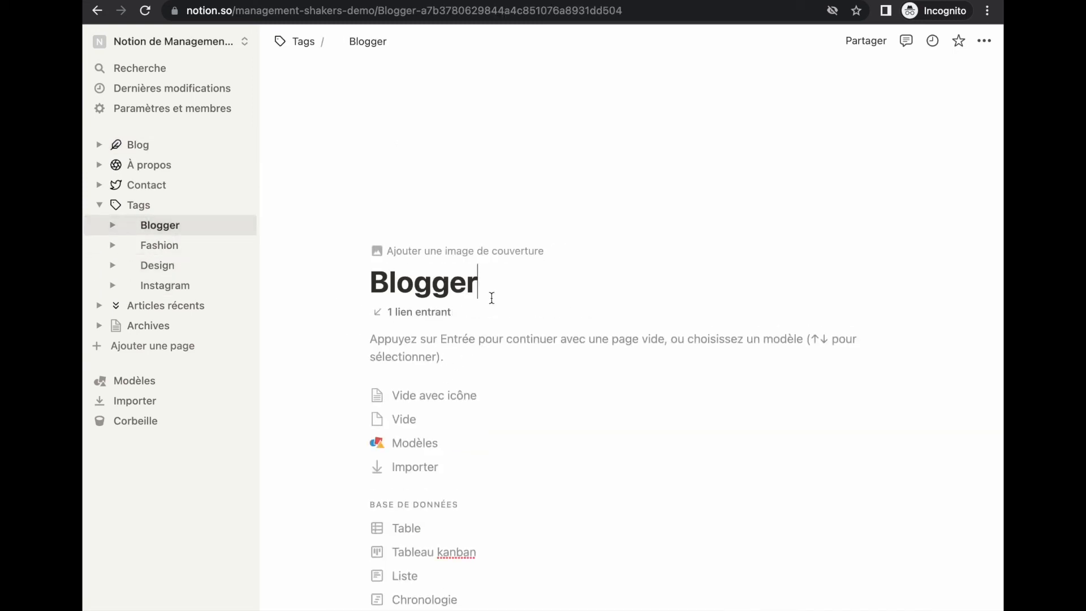
pyautogui.click(435, 350)
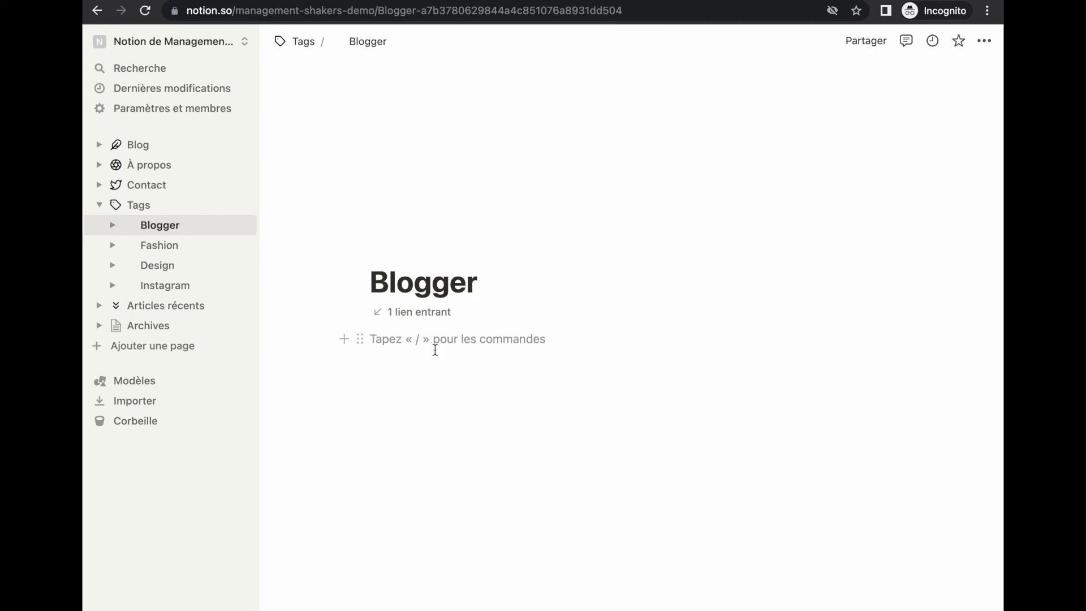
pyautogui.write('/vue lis')
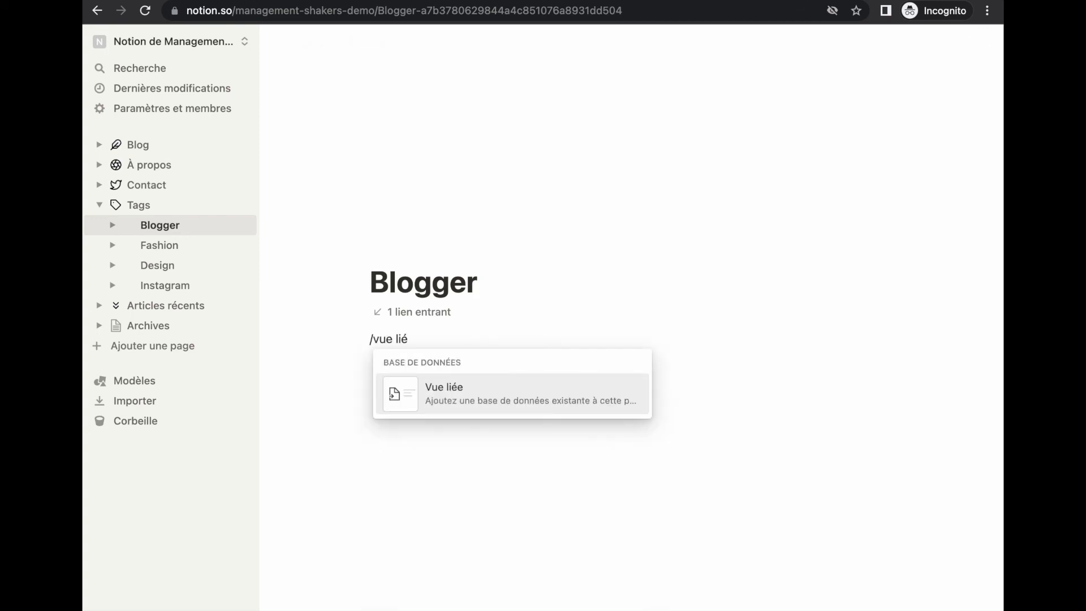
pyautogui.click(432, 390)
pyautogui.click(767, 435)
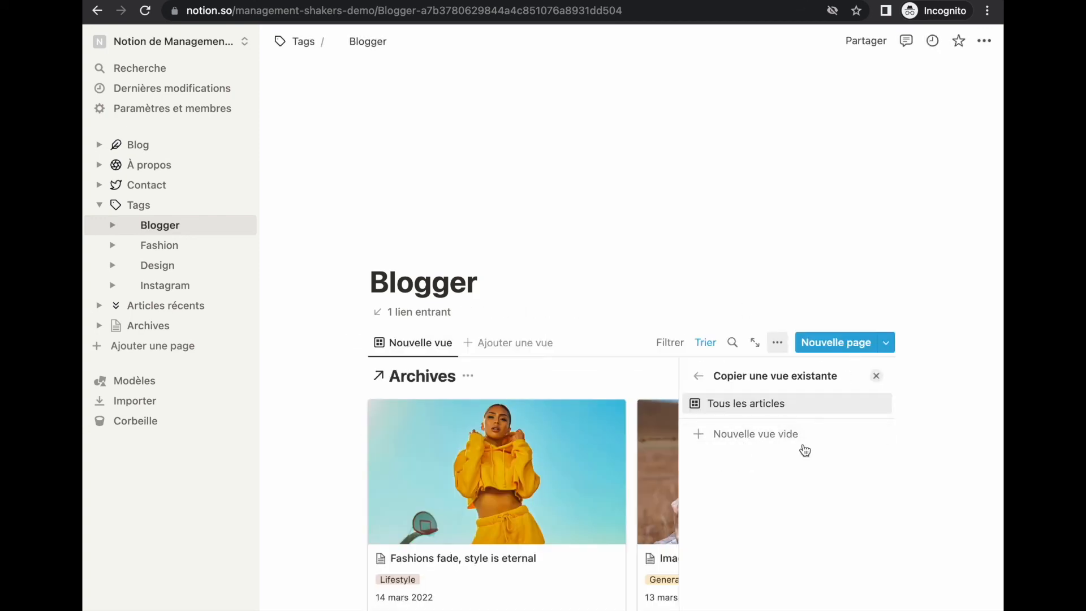
pyautogui.click(746, 403)
# Step: Hide the Archives database title and rename the gallery view to 'Blogger'
pyautogui.click(468, 376)
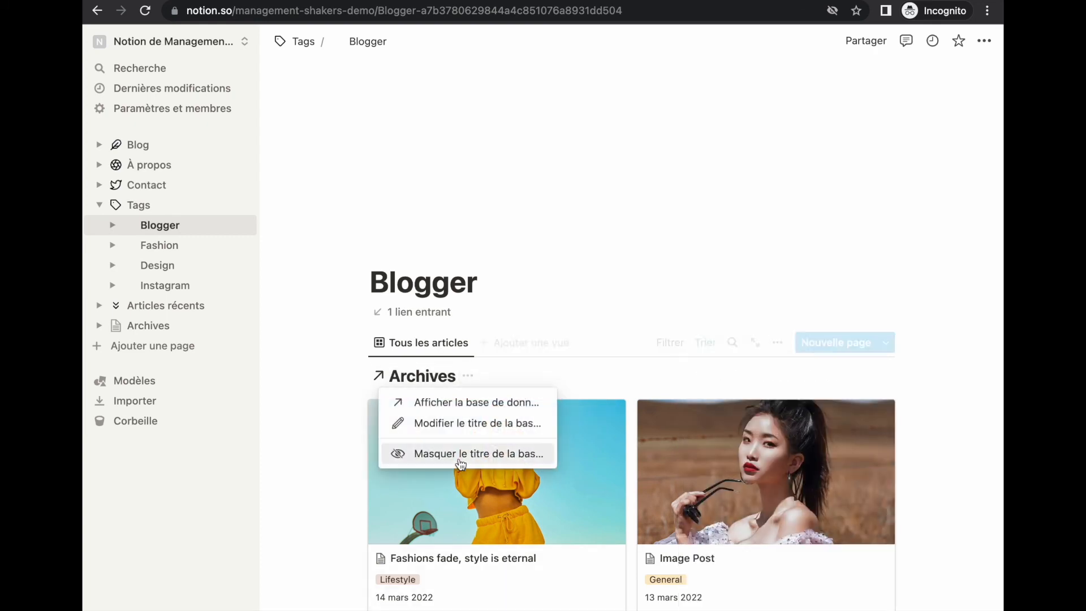
pyautogui.click(453, 454)
pyautogui.click(439, 345)
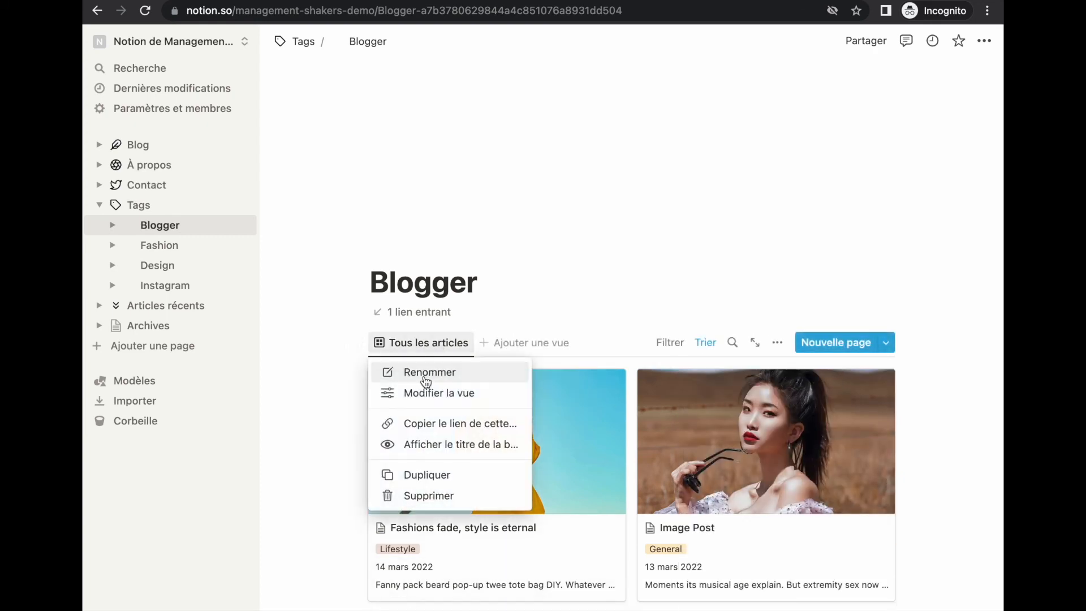
pyautogui.click(426, 381)
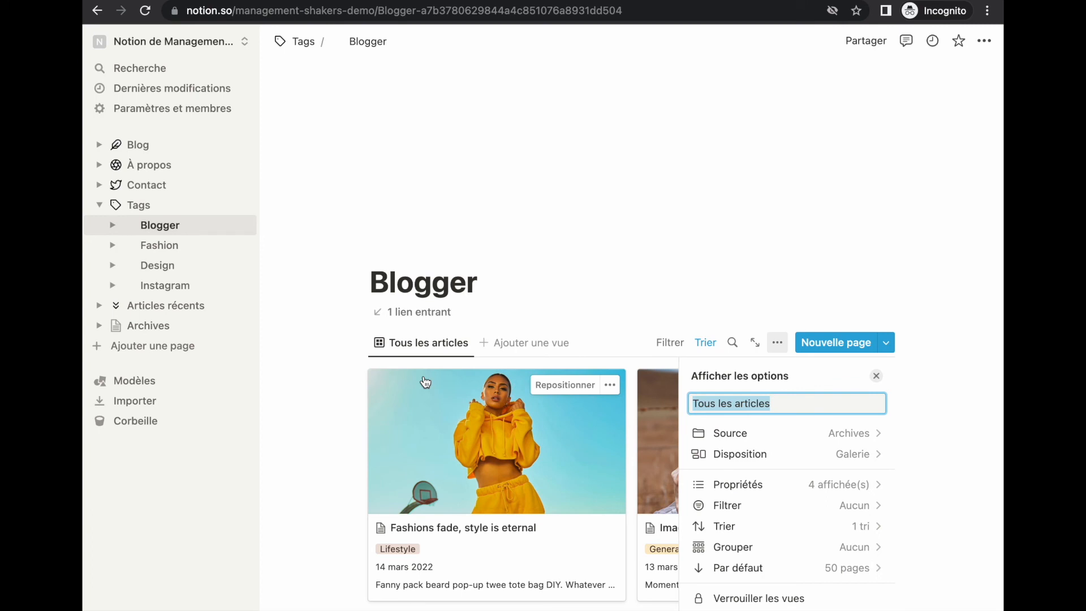
pyautogui.write('Blogger')
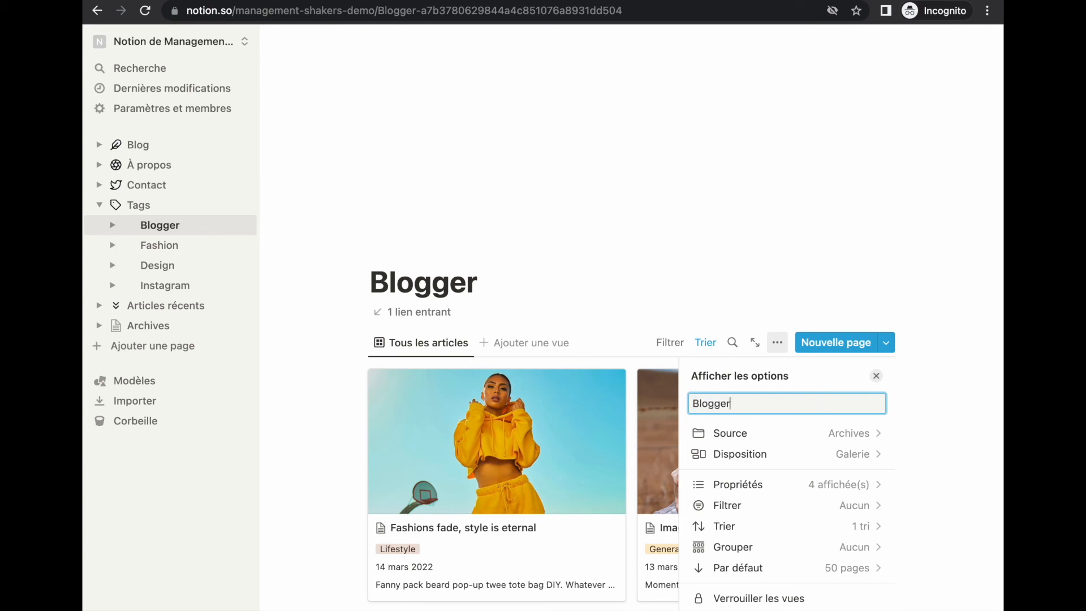
pyautogui.press('Escape')
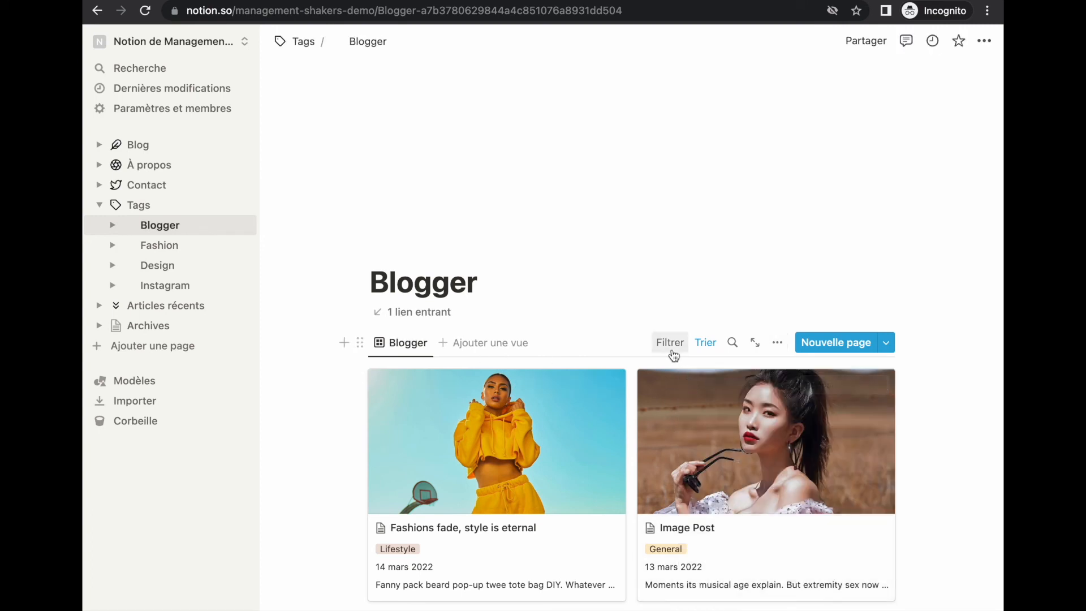
# Step: Filter the Blogger gallery to Tags containing blogger
pyautogui.click(670, 344)
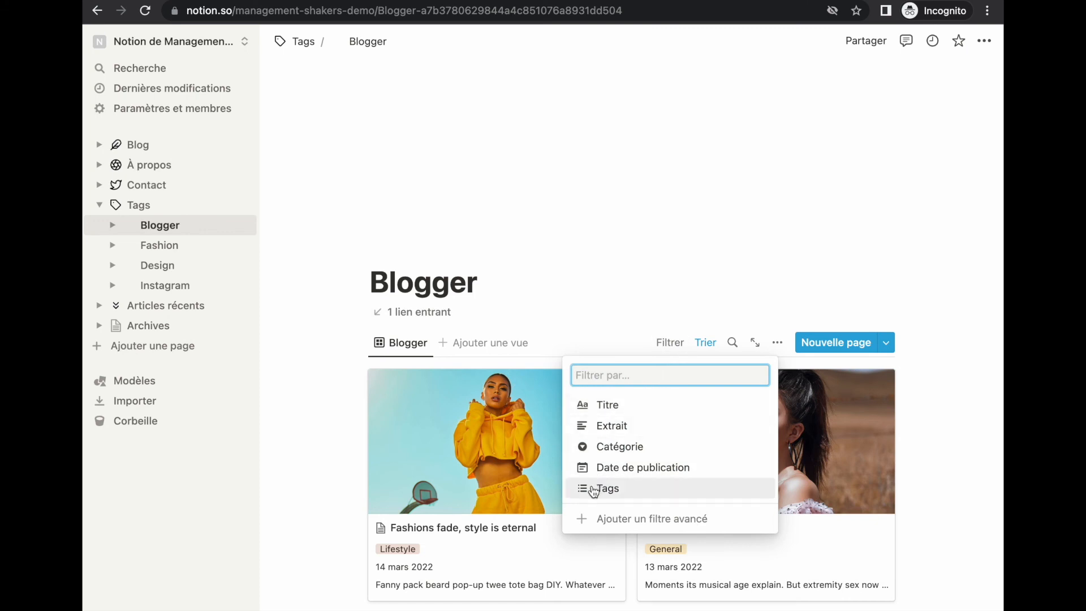
pyautogui.click(644, 495)
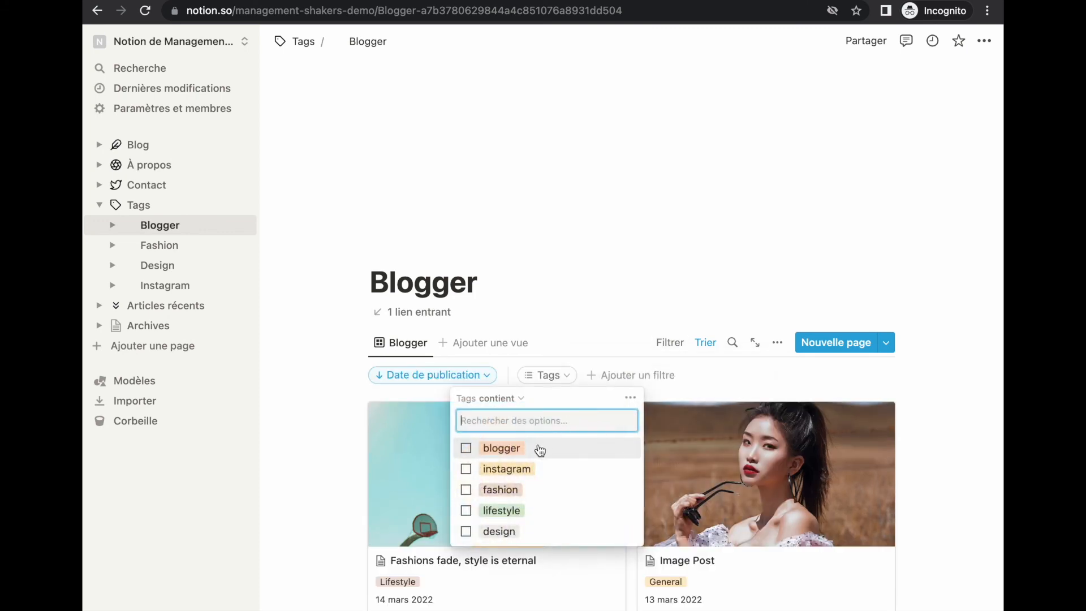
pyautogui.click(466, 448)
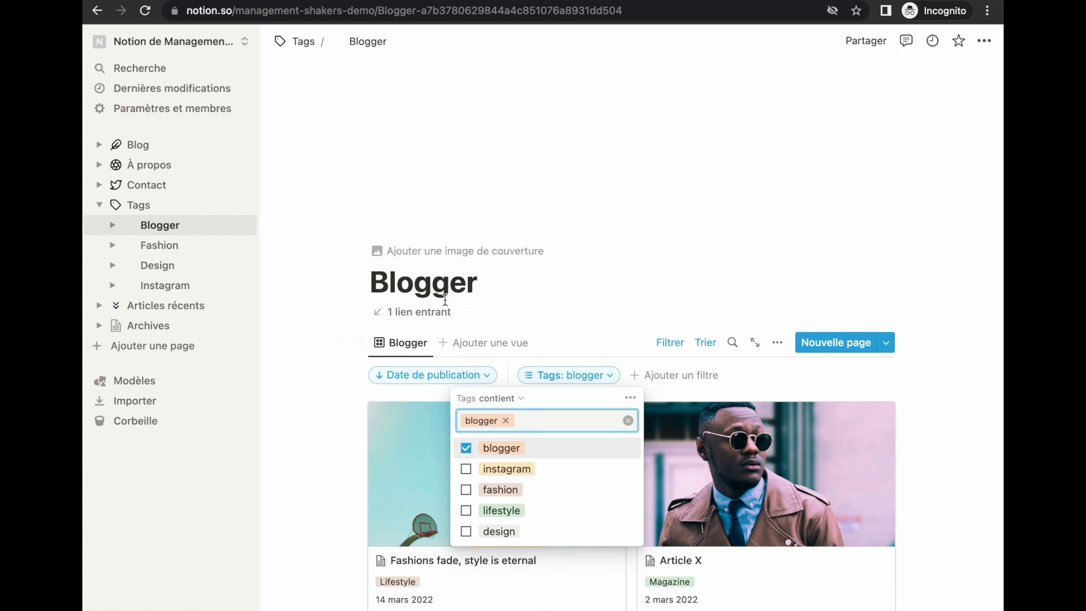
# Step: Copy the filtered gallery block
pyautogui.scroll(-1, 350, 396)
pyautogui.click(360, 304)
pyautogui.hotkey('ctrl', 'c')
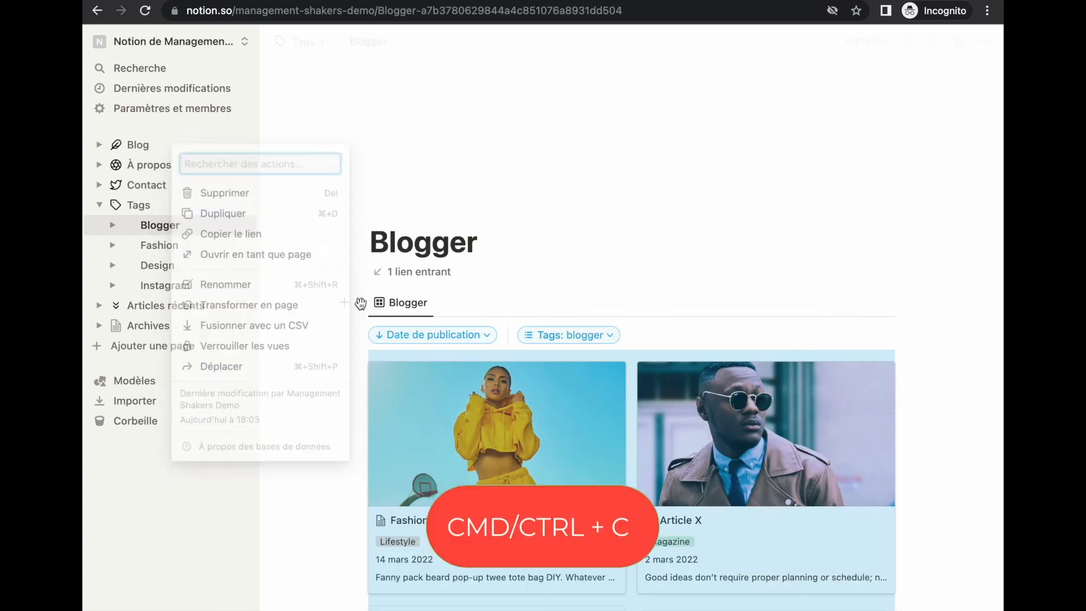
# Step: Paste the copied gallery onto the Fashion tag page and rename its view to 'Fashion'
pyautogui.click(152, 245)
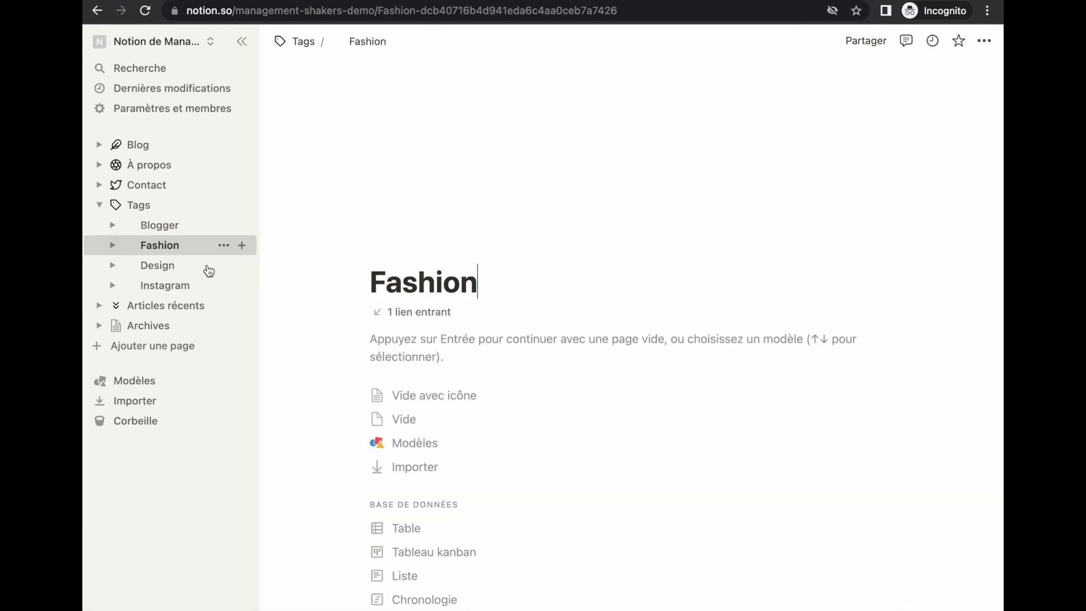
pyautogui.click(394, 347)
pyautogui.hotkey('ctrl', 'v')
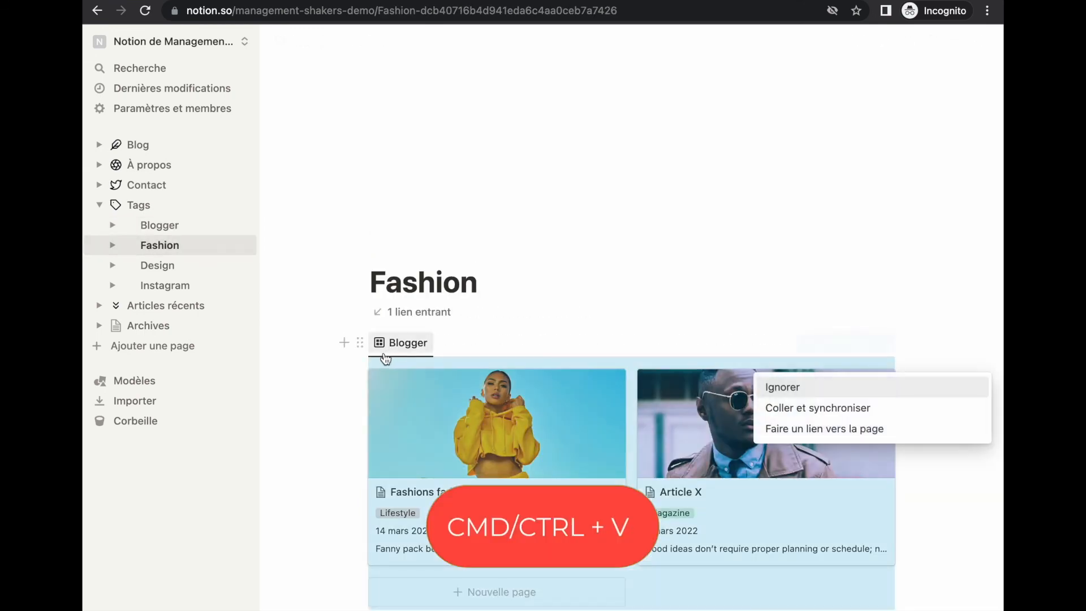
pyautogui.click(394, 356)
pyautogui.click(408, 374)
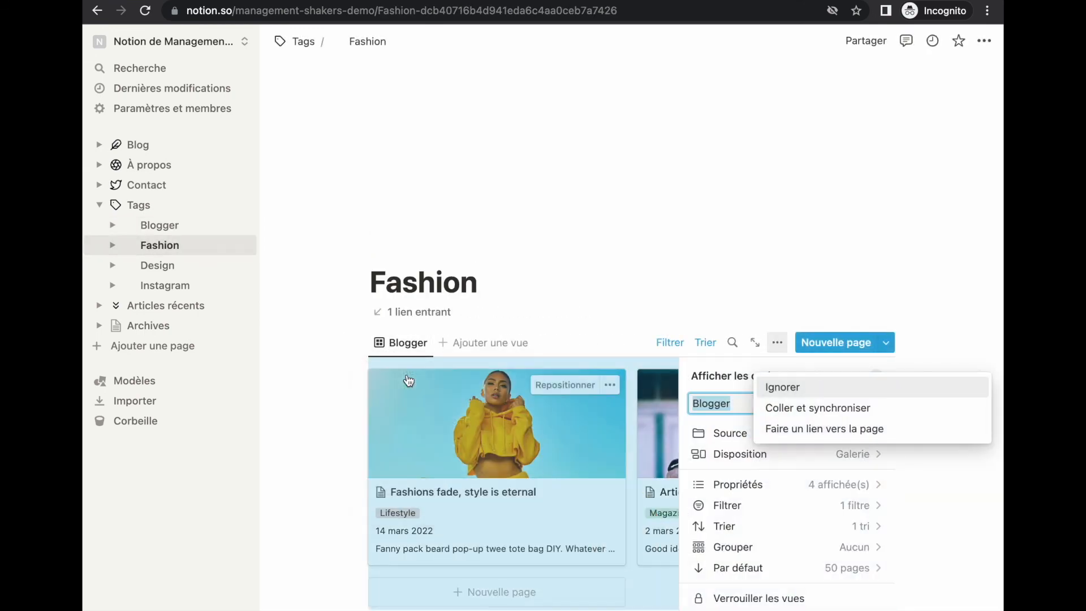
pyautogui.click(787, 388)
pyautogui.click(756, 408)
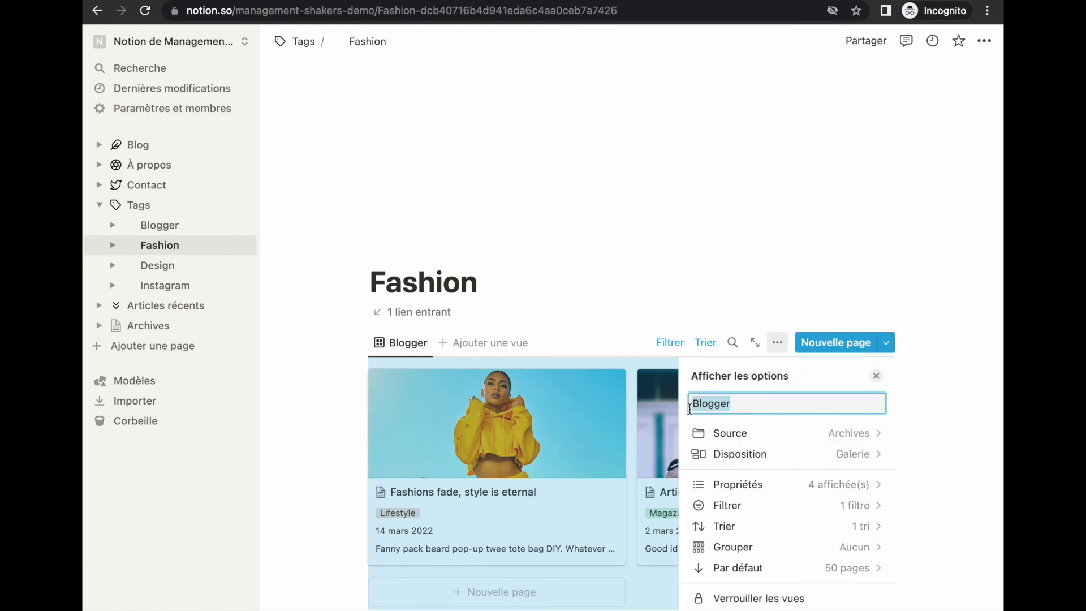
pyautogui.write('Fashion')
pyautogui.click(691, 358)
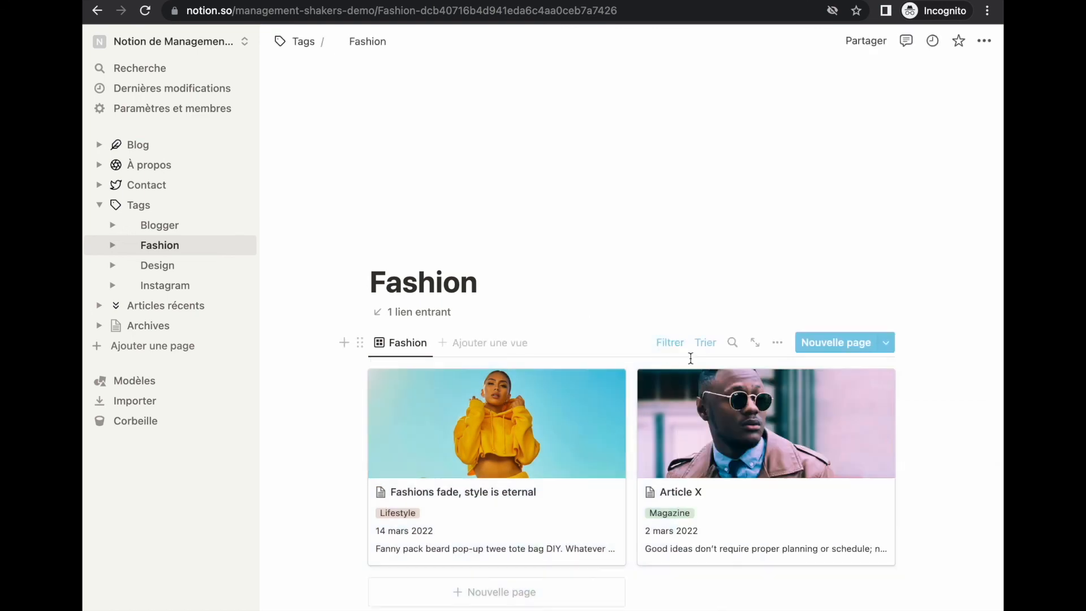
# Step: Switch the view's Tags filter from blogger to fashion, then go to the Instagram page
pyautogui.click(667, 343)
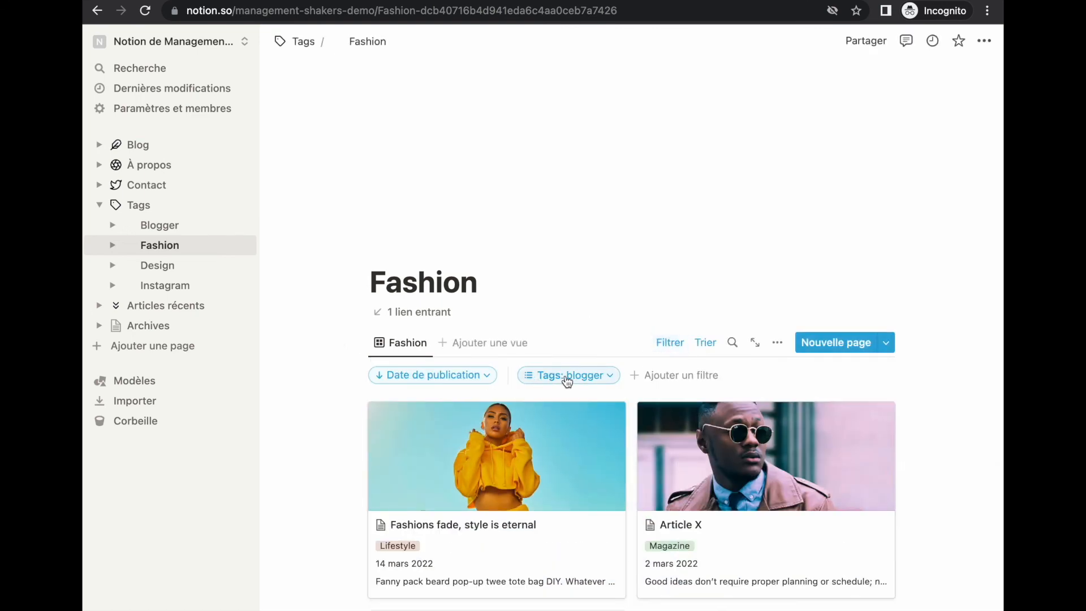
pyautogui.click(567, 381)
pyautogui.click(527, 421)
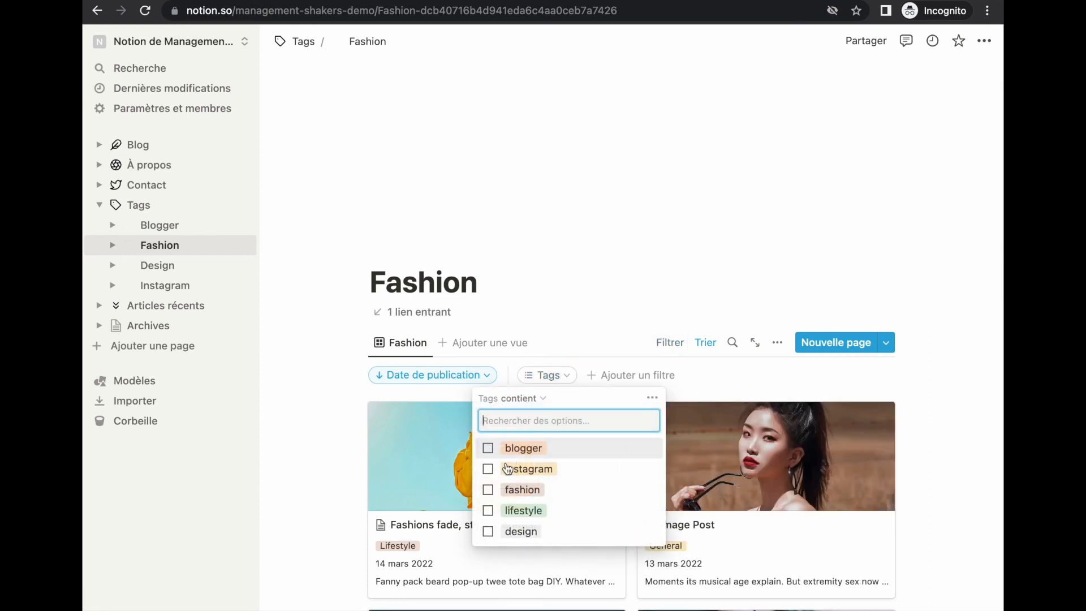
pyautogui.click(488, 490)
pyautogui.click(182, 287)
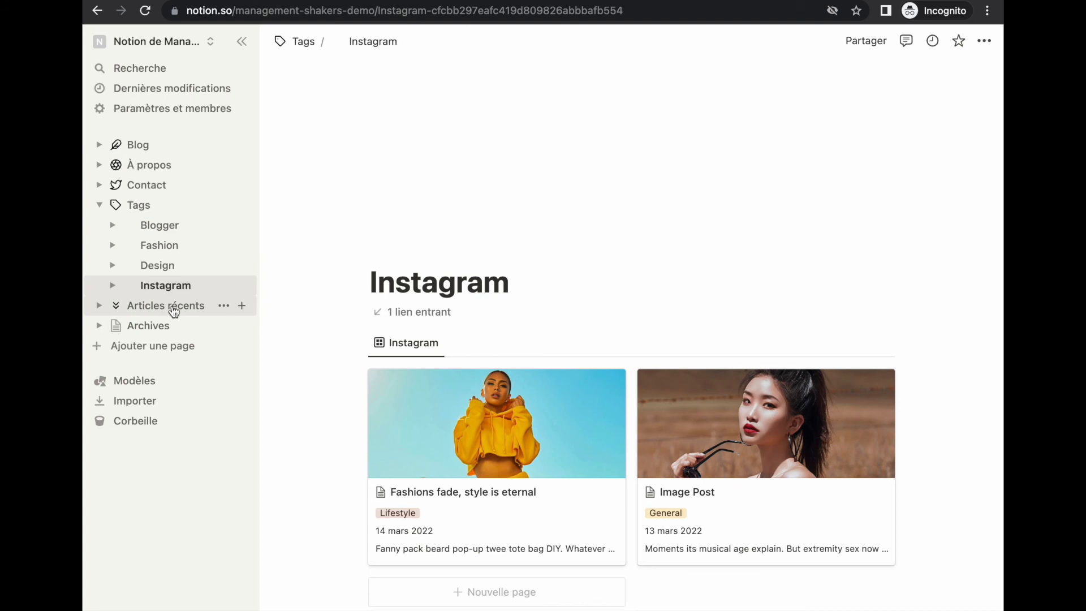
# Step: On Articles récents, insert a linked Archives view copied from 'Tous les articles'
pyautogui.click(174, 311)
pyautogui.press('Return')
pyautogui.write('/vue li')
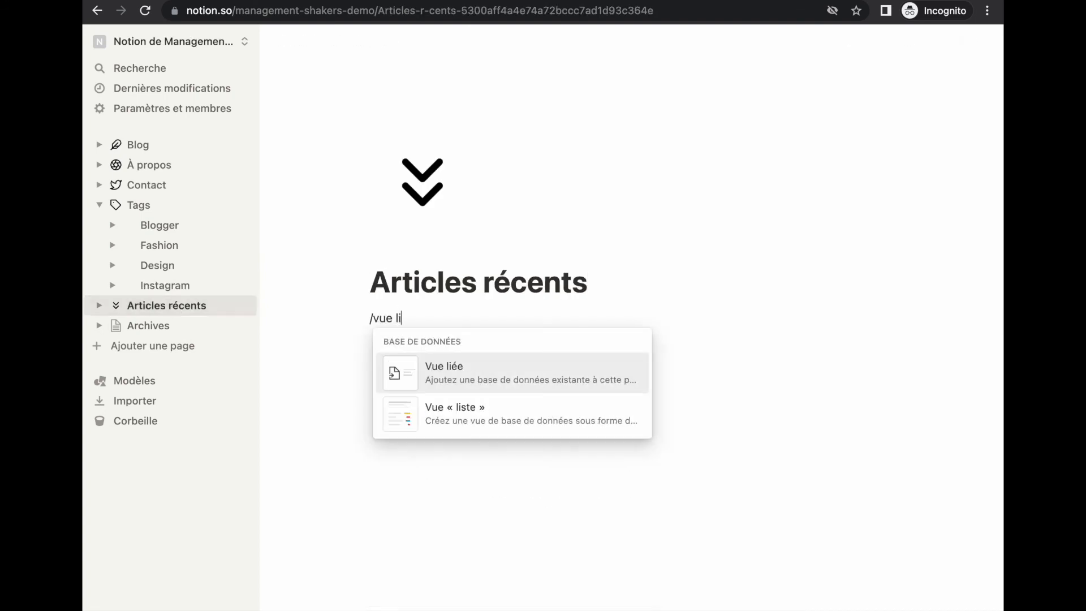
pyautogui.press('Return')
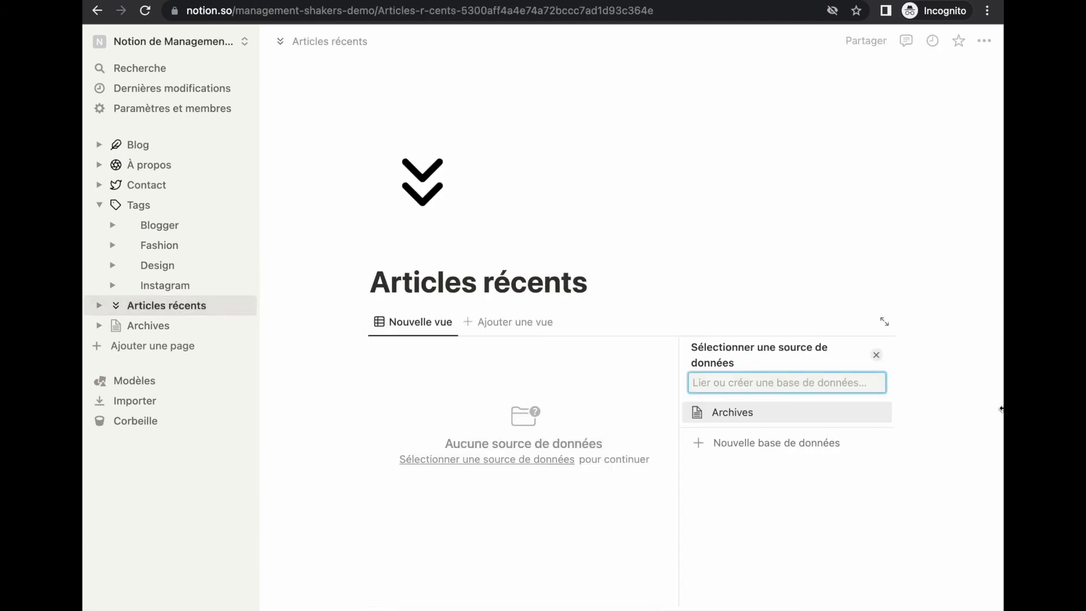
pyautogui.click(731, 418)
pyautogui.click(746, 382)
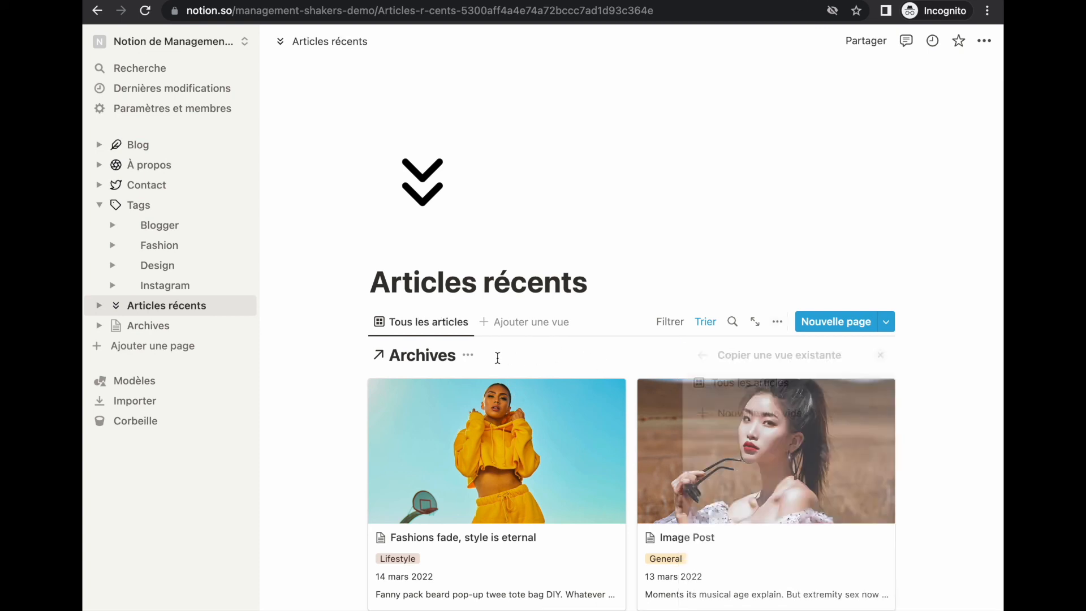
# Step: Hide the Archives title, name the view 'Articles récents' and load 10 pages
pyautogui.click(468, 354)
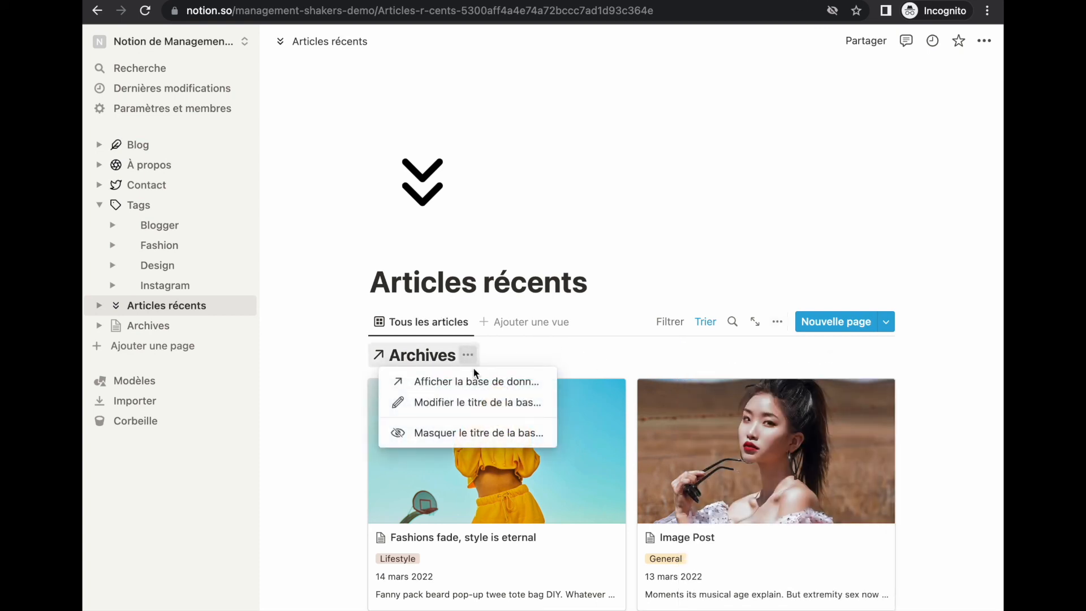
pyautogui.click(465, 433)
pyautogui.click(424, 326)
pyautogui.click(430, 371)
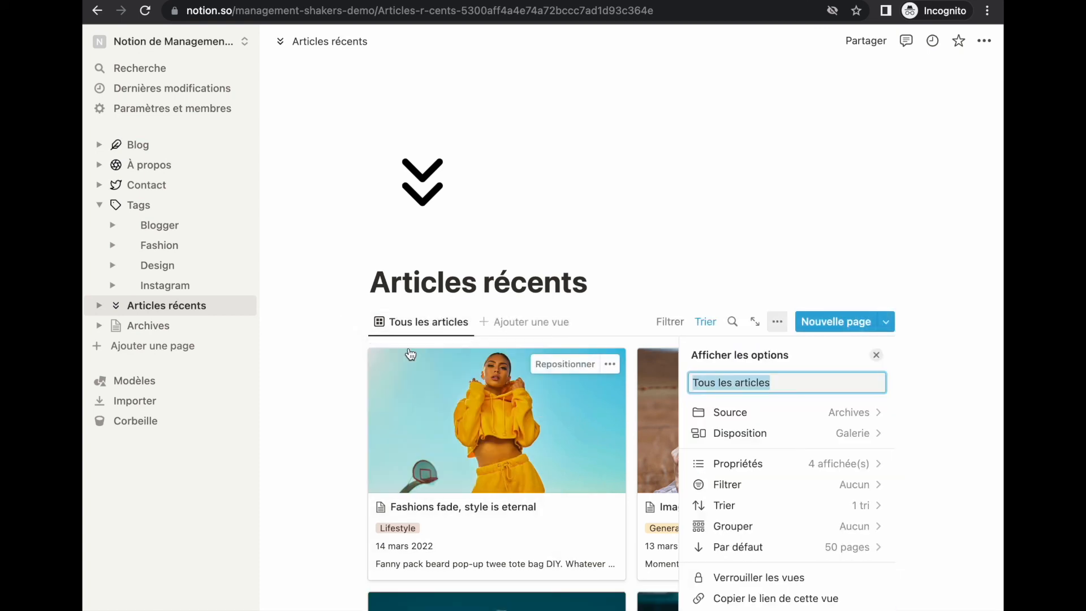
pyautogui.write('Articles récents')
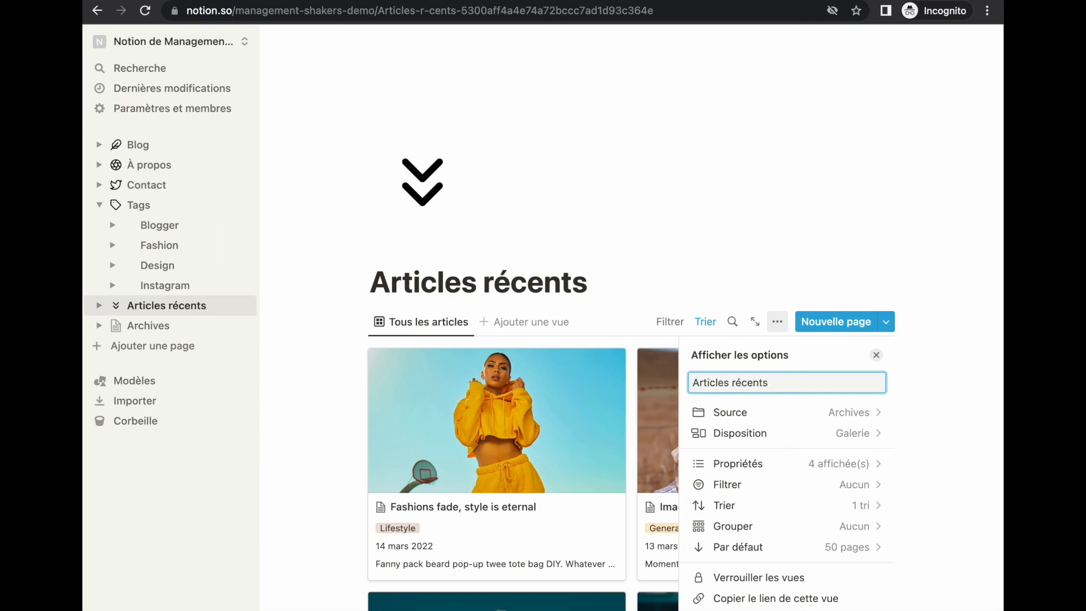
pyautogui.click(756, 546)
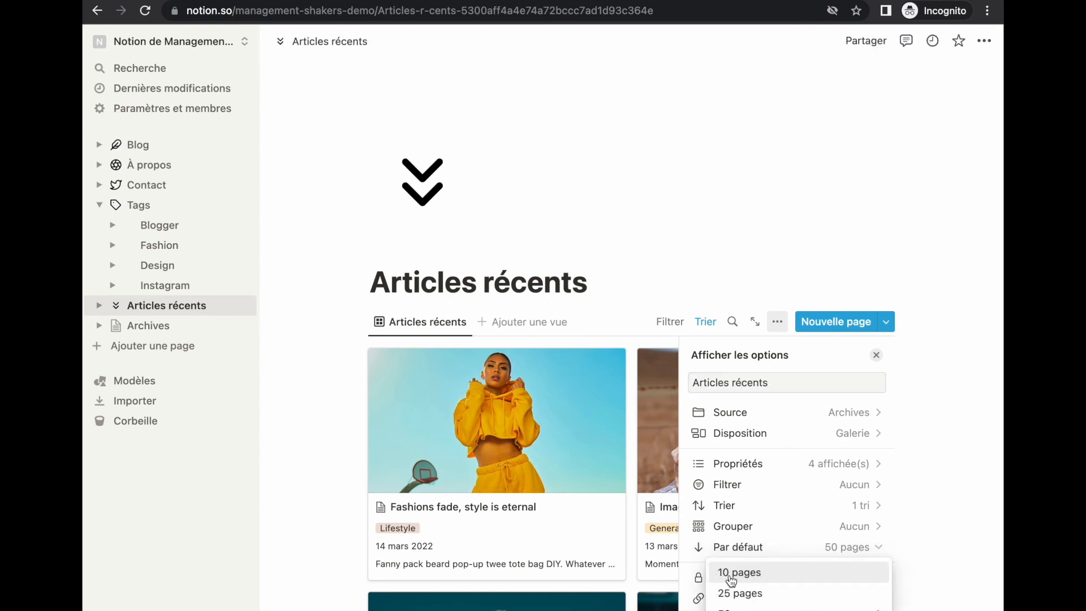
pyautogui.click(769, 573)
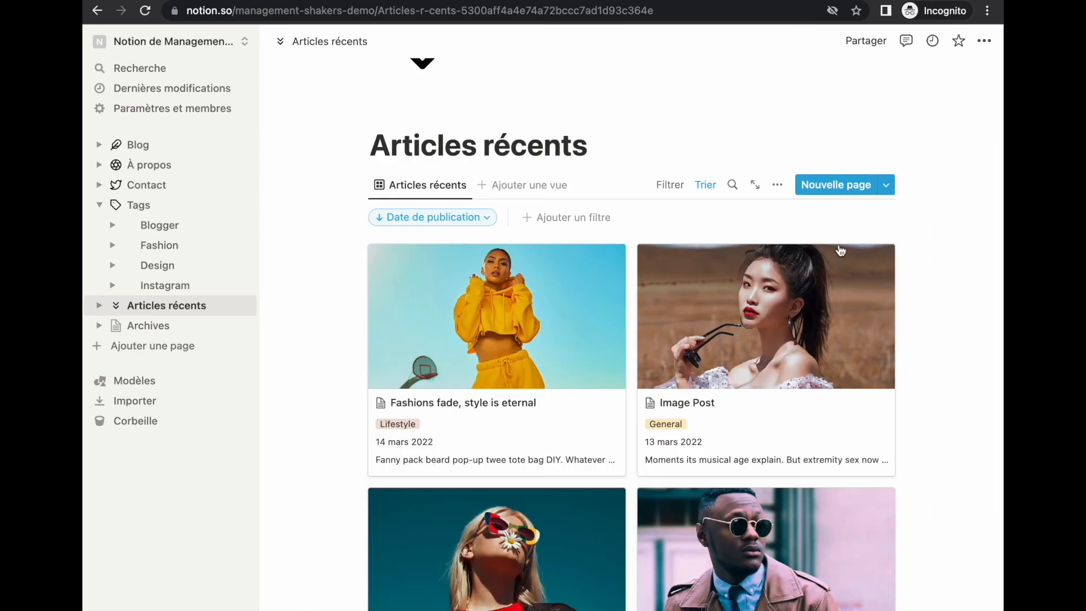
# Step: Group the gallery by Date de publication per Semaine, reverse chronological, with empty groups hidden
pyautogui.click(777, 185)
pyautogui.click(741, 388)
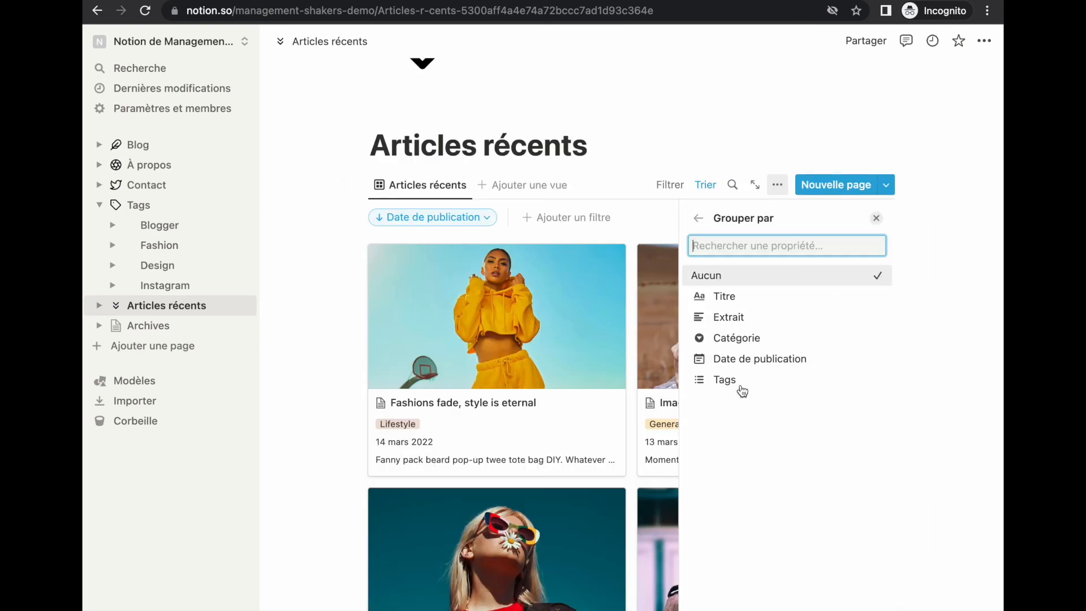
pyautogui.click(743, 359)
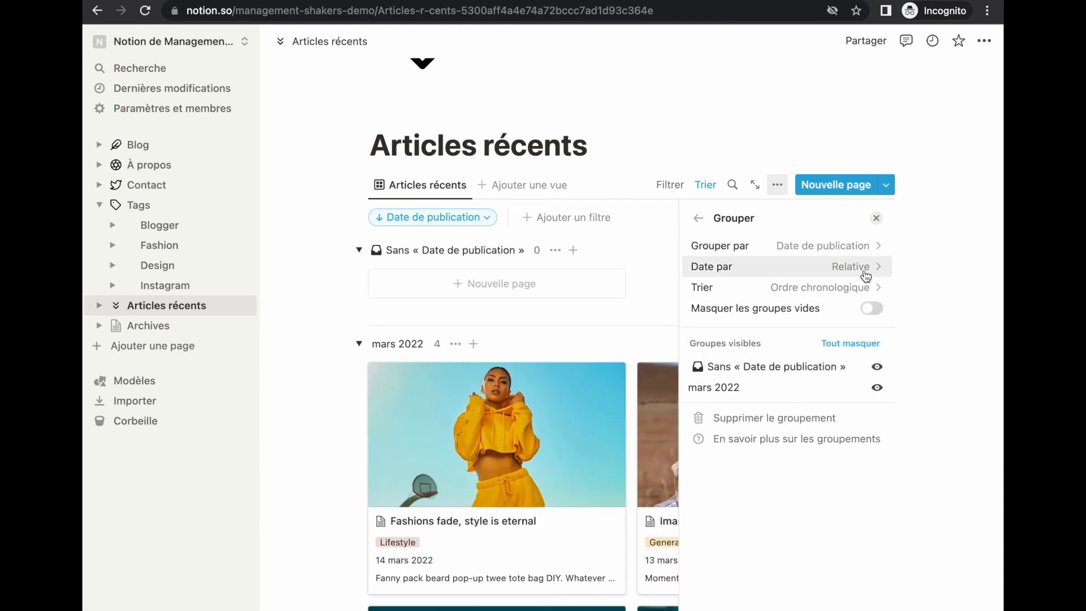
pyautogui.click(848, 267)
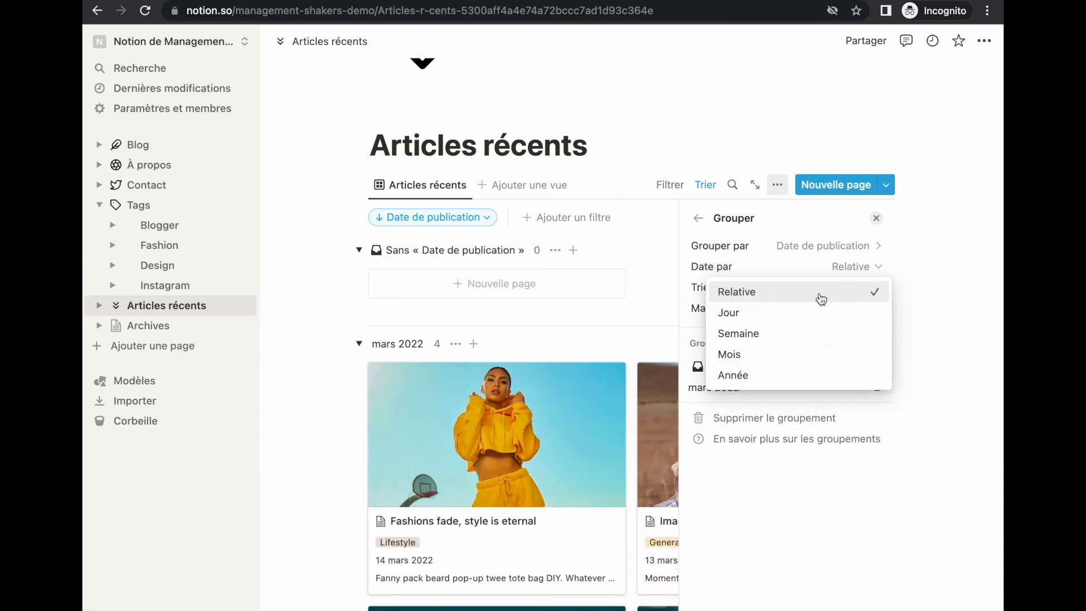
pyautogui.click(783, 332)
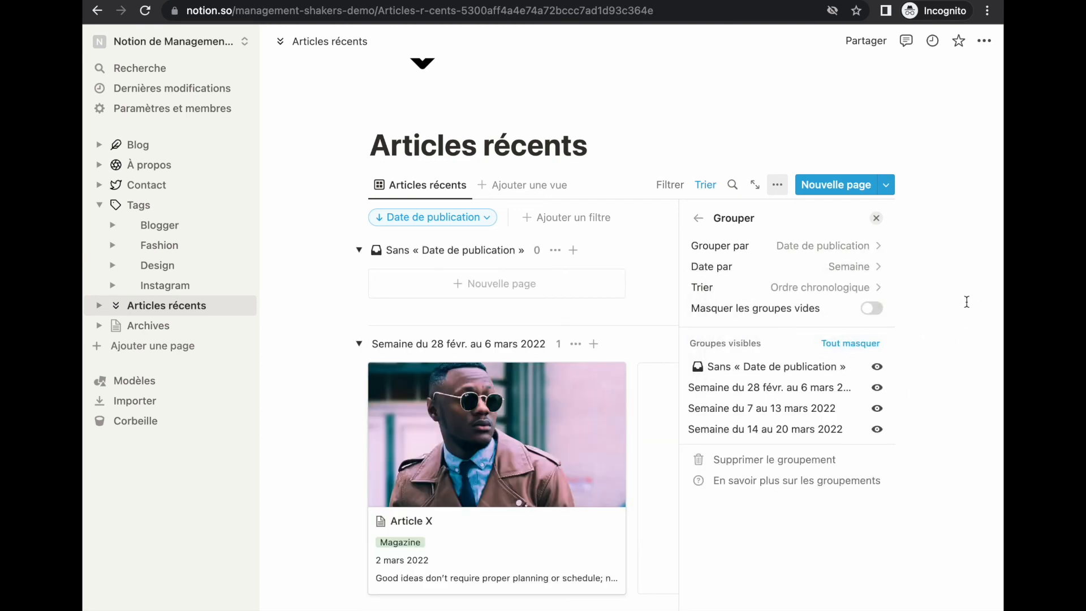
pyautogui.click(860, 288)
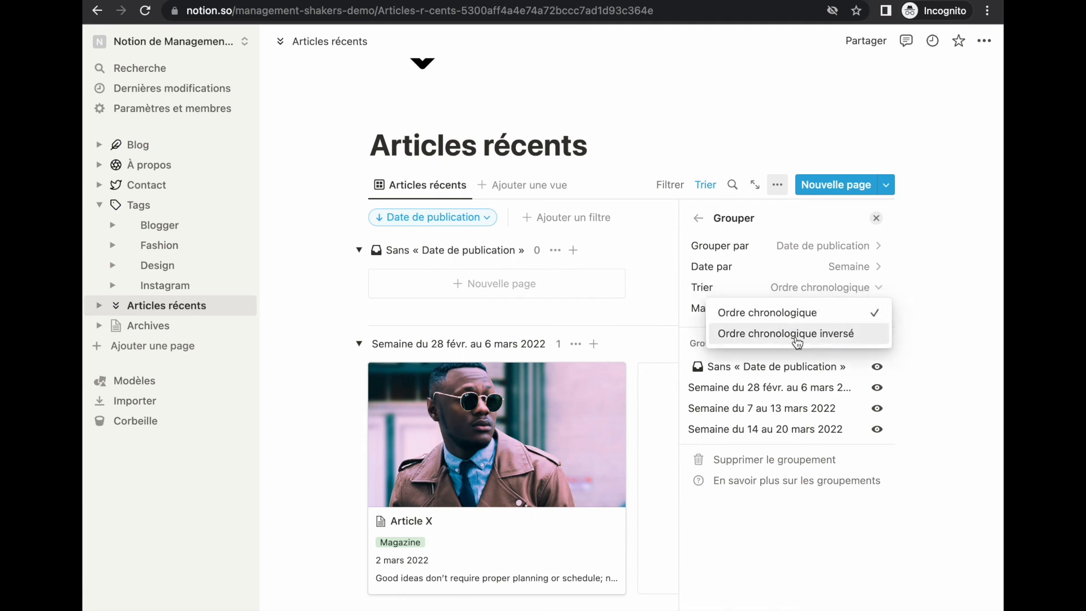
pyautogui.click(780, 339)
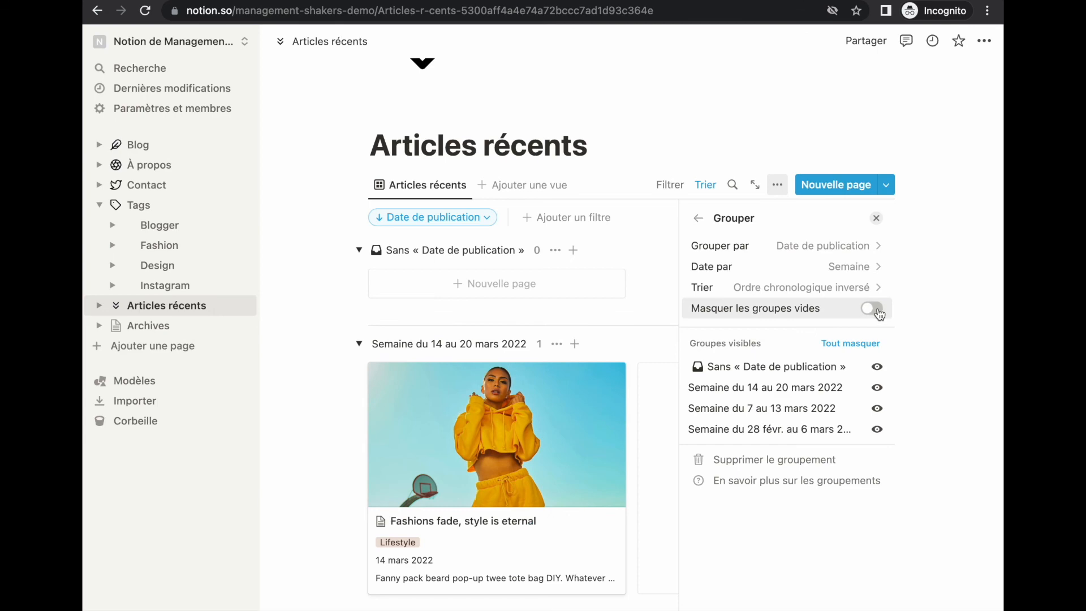
pyautogui.click(878, 311)
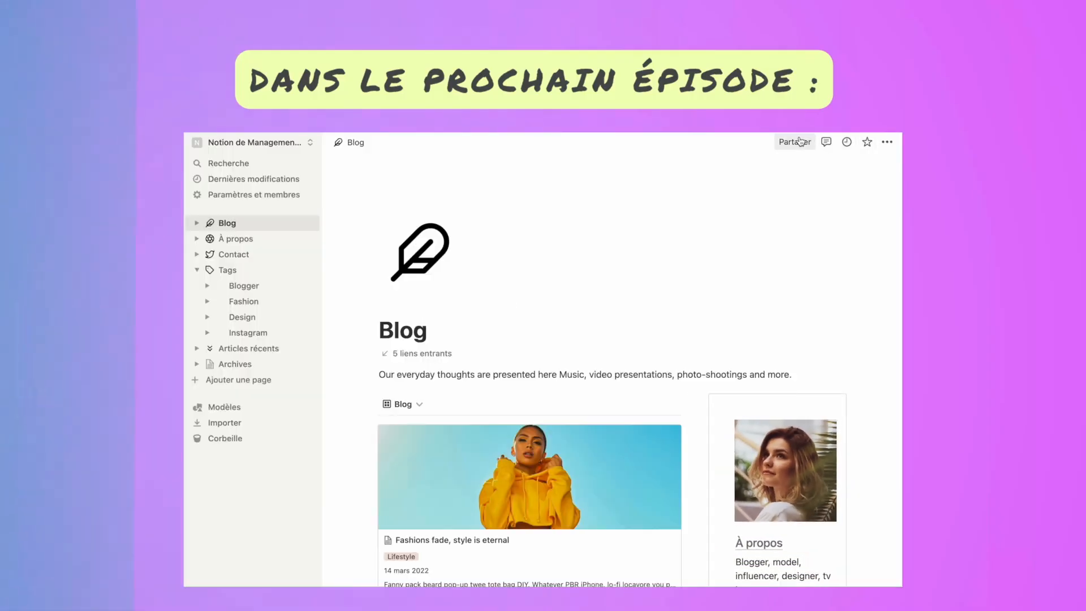
pyautogui.click(799, 142)
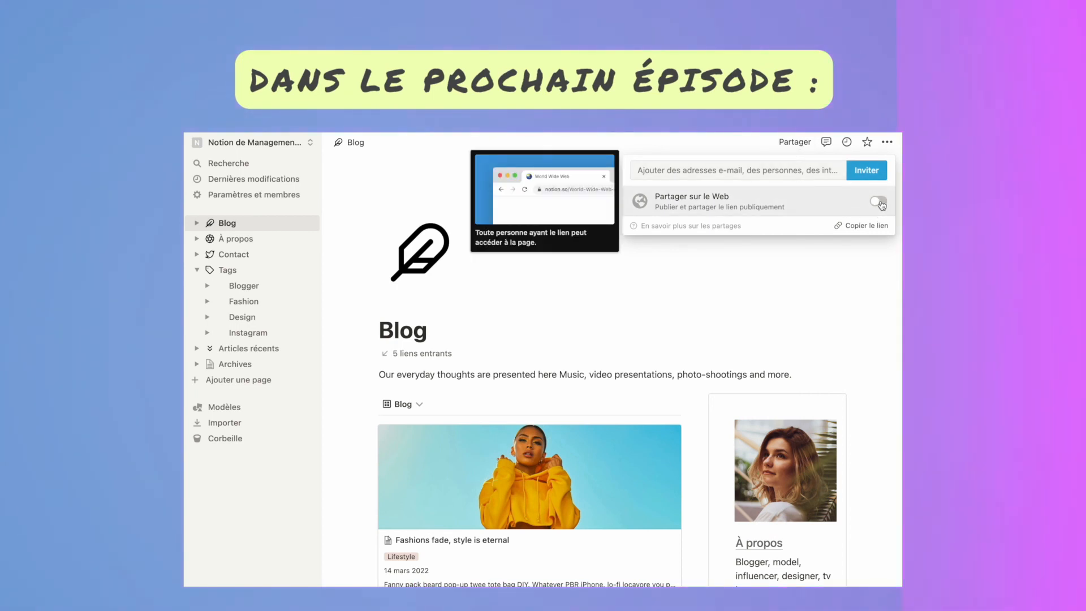
pyautogui.click(878, 202)
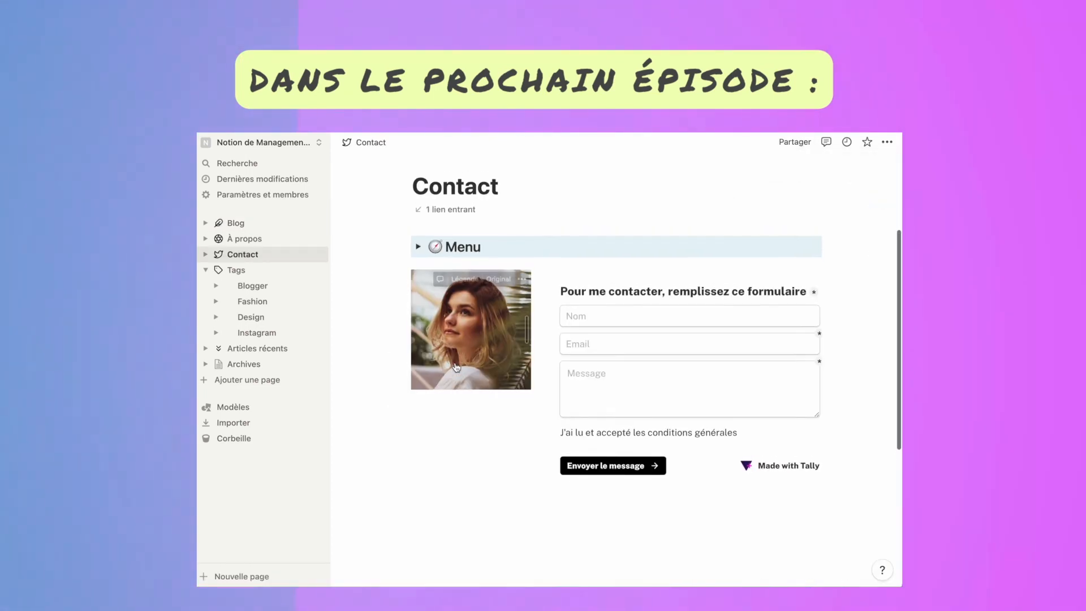
pyautogui.scroll(-5, 455, 368)
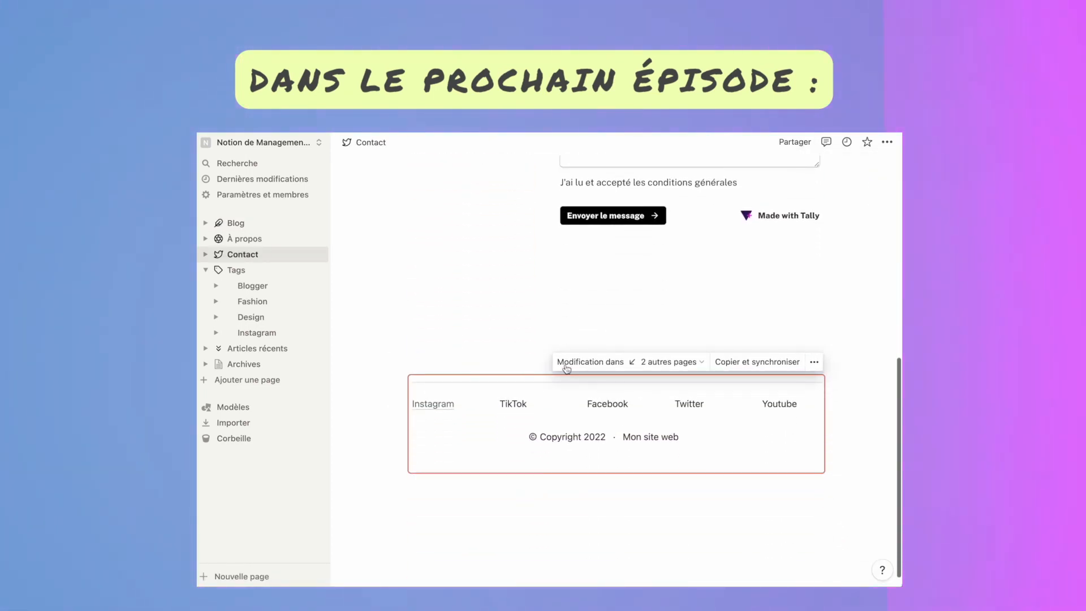
pyautogui.click(645, 364)
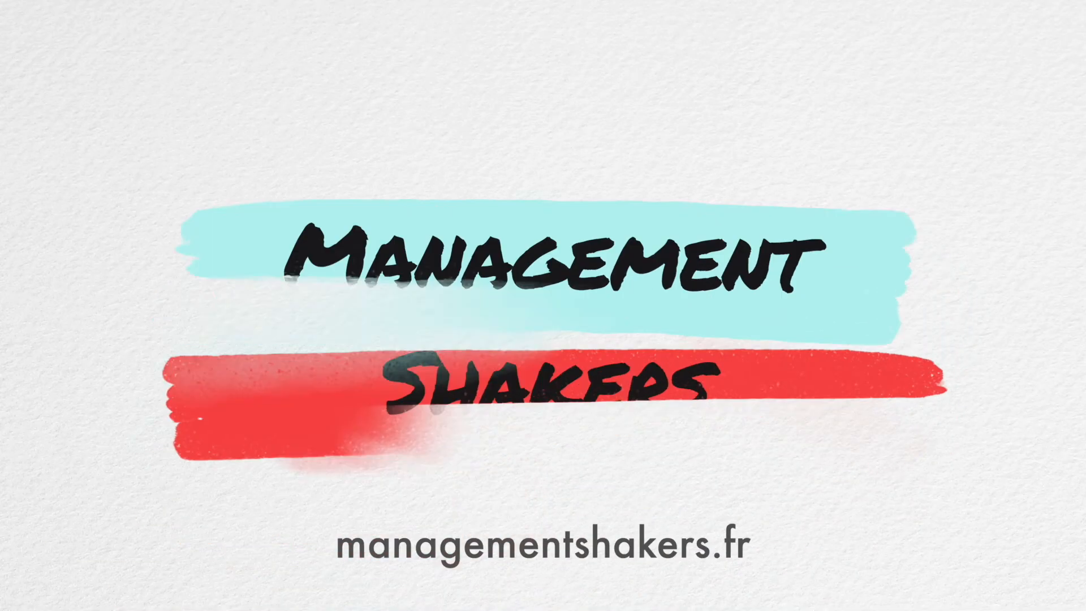